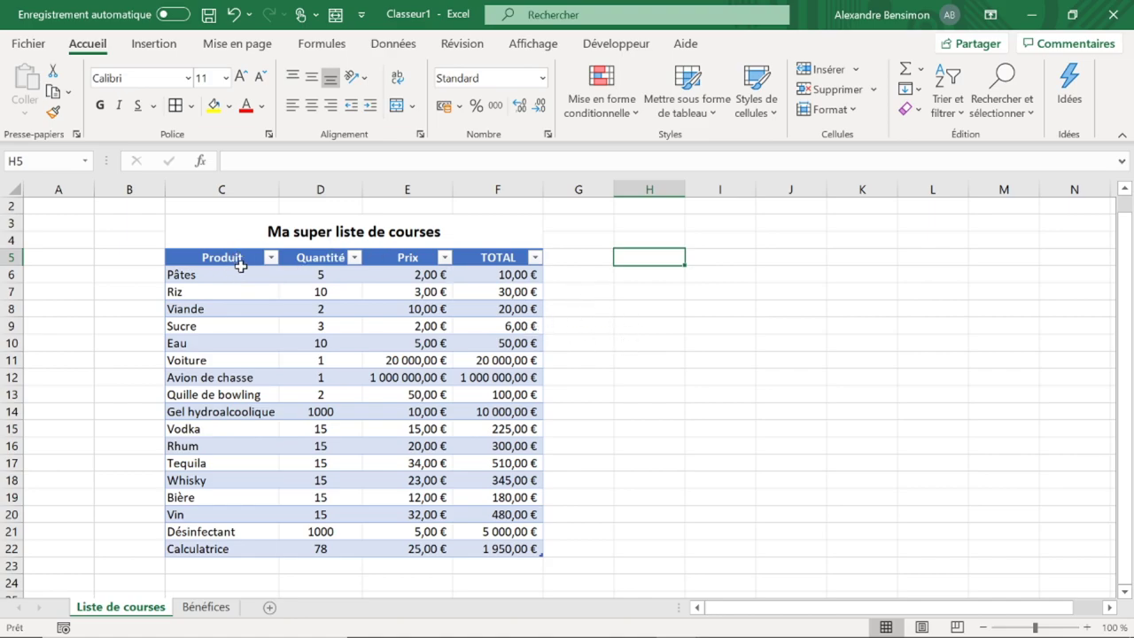
Step: Select the Excel shopping-list table, copy it with Ctrl+C, and switch to PowerPoint
left_click(174, 48)
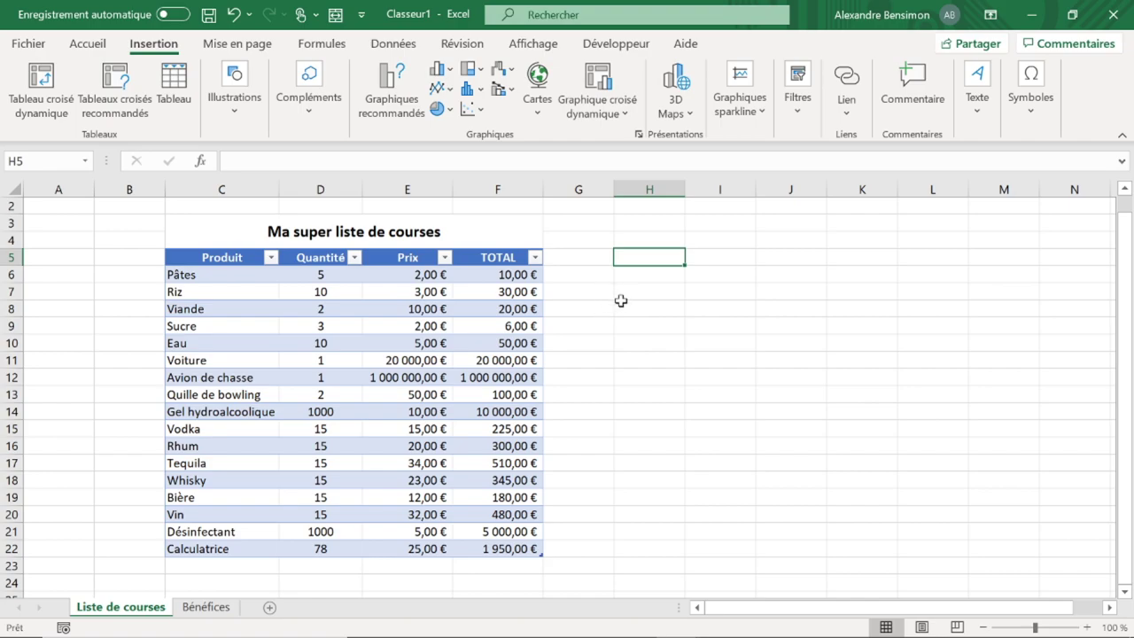
left_click(530, 275)
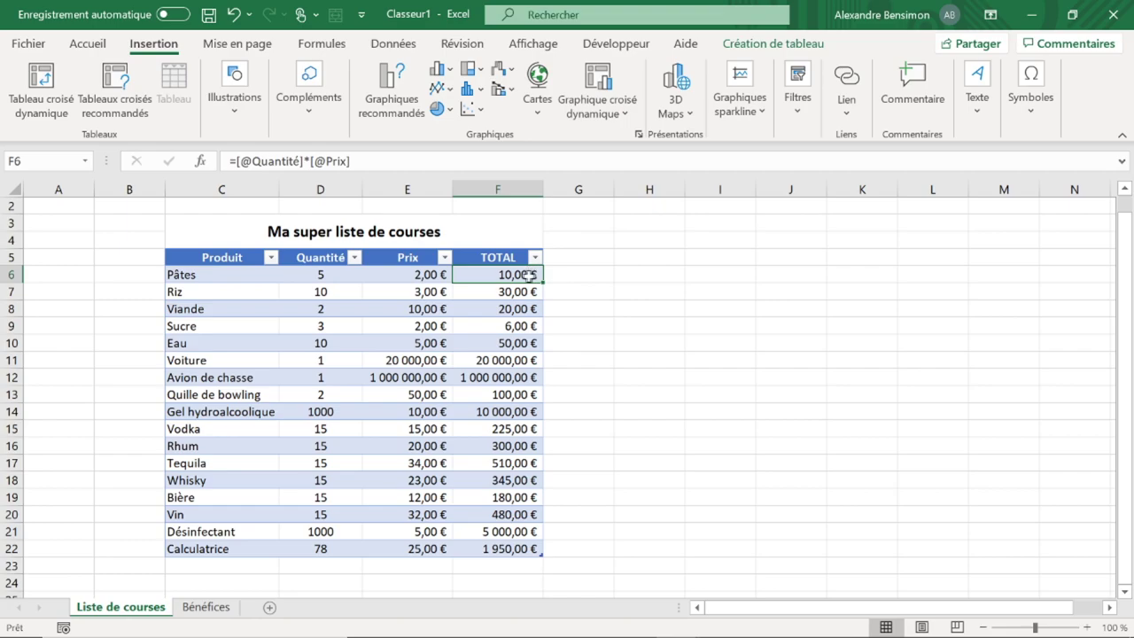
left_click(388, 277)
left_click(353, 281)
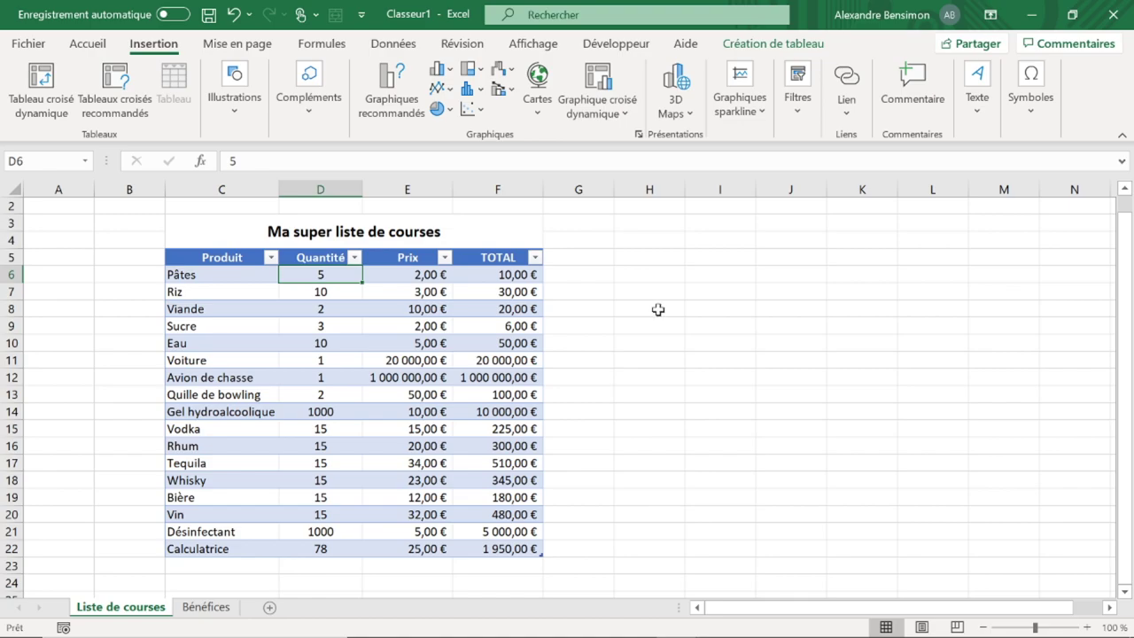
left_click_drag(195, 258, 471, 550)
key("ctrl+c")
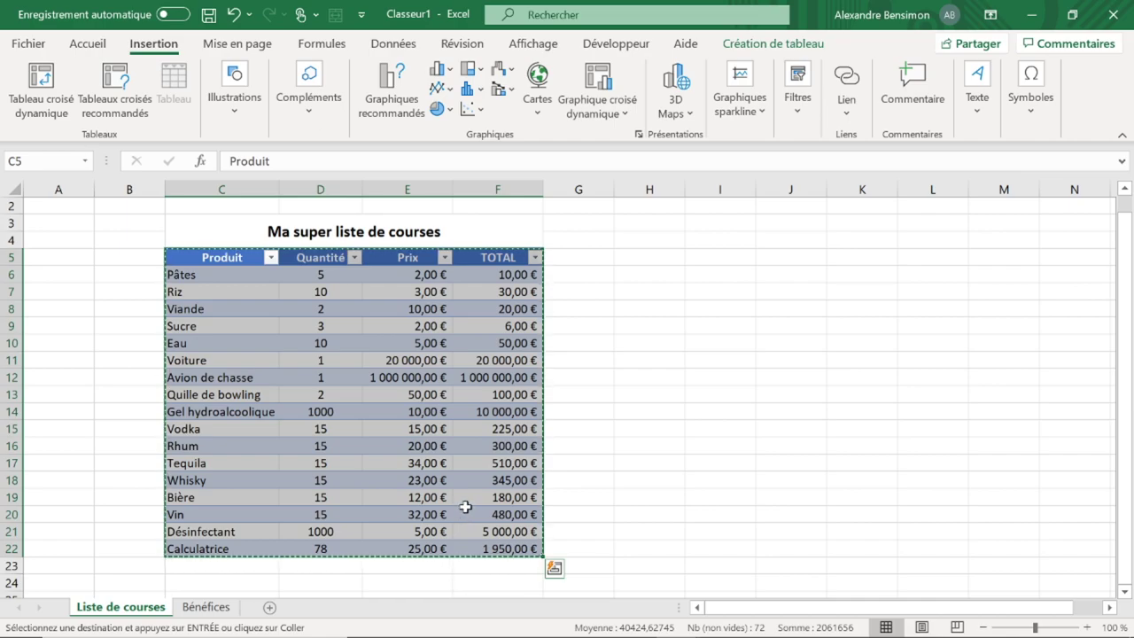
key("alt+Tab")
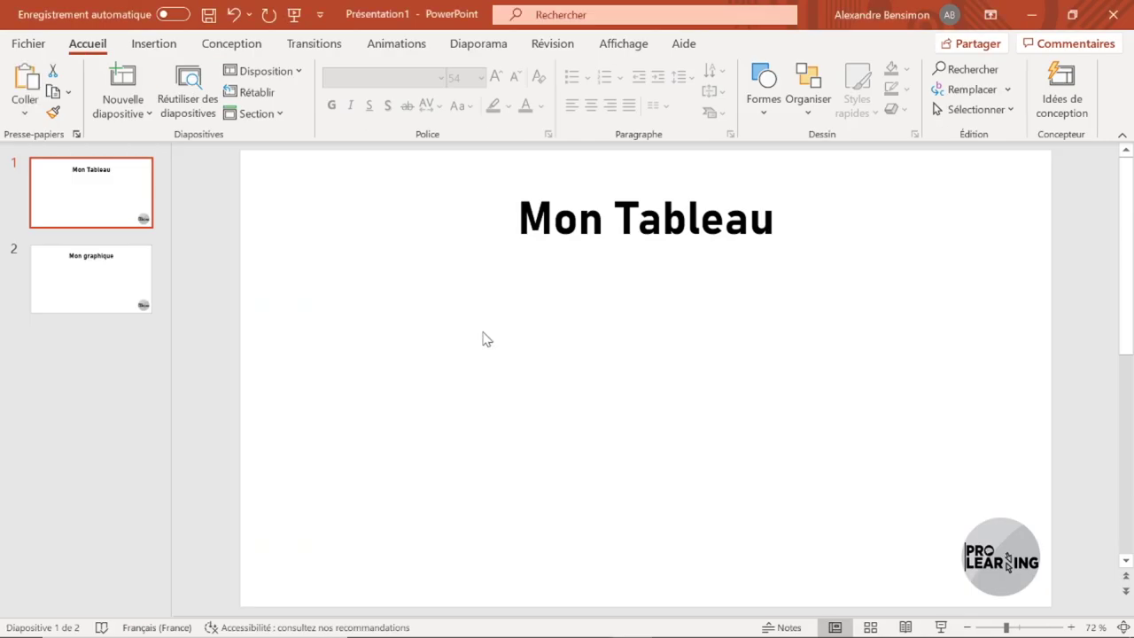
Step: Paste the table on the Mon Tableau slide as an embedded Excel object and open it in place
key("ctrl+v")
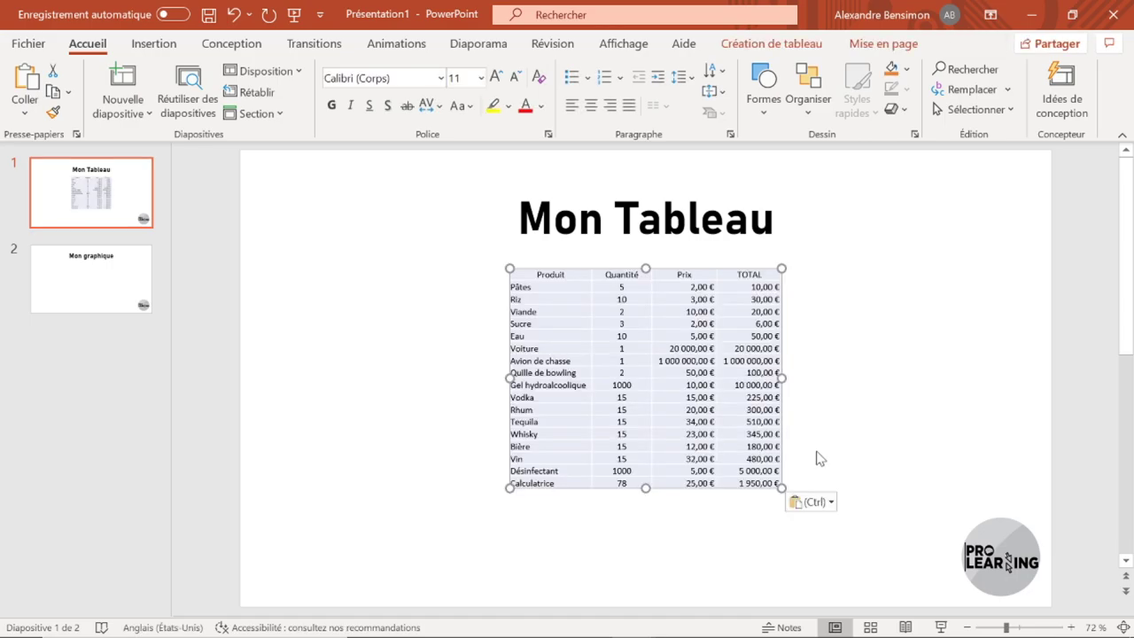
left_click(825, 505)
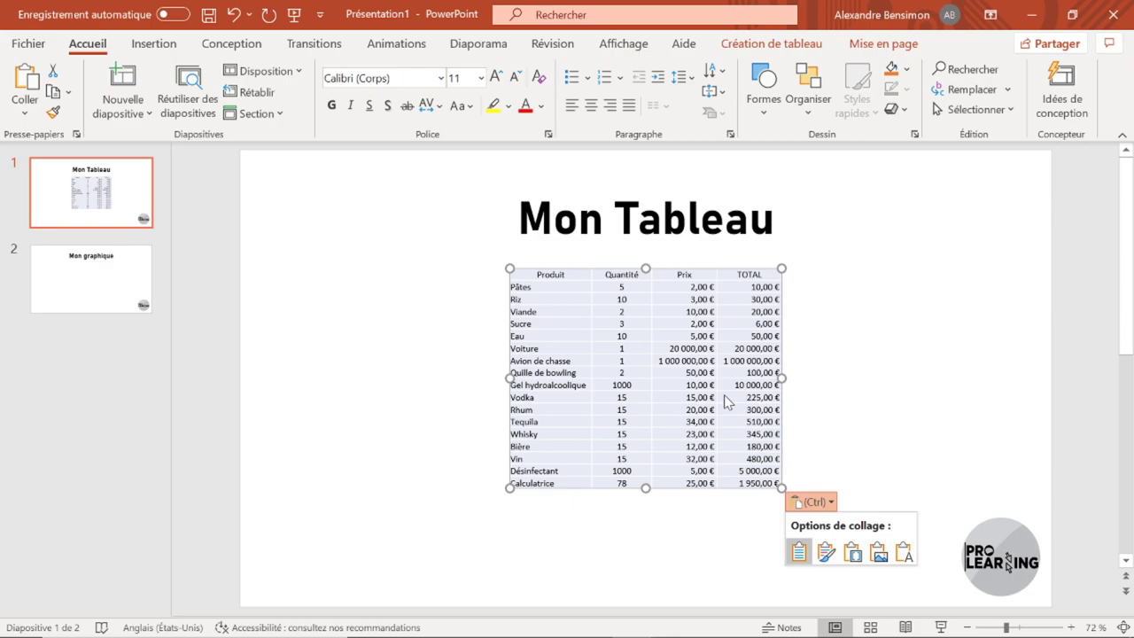
left_click(827, 552)
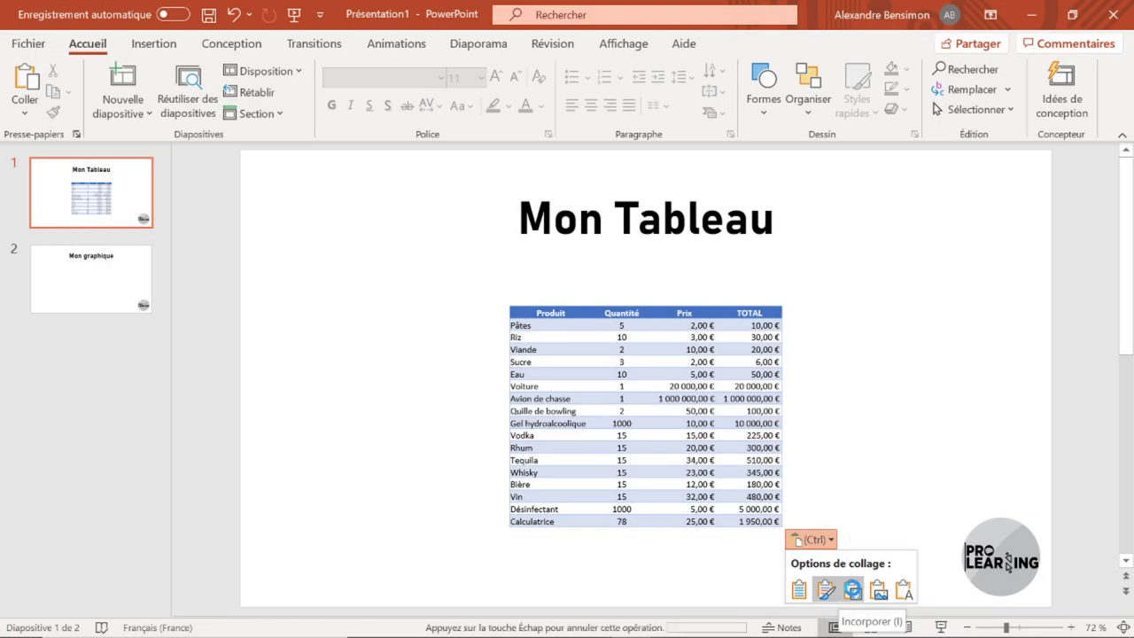
left_click(853, 590)
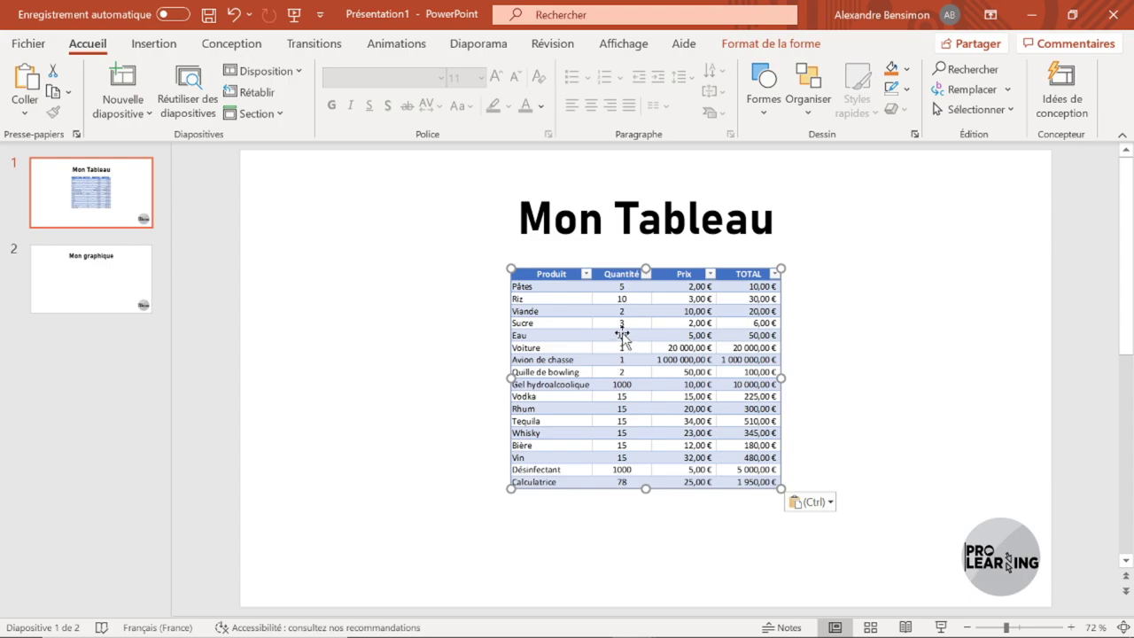
double_click(623, 335)
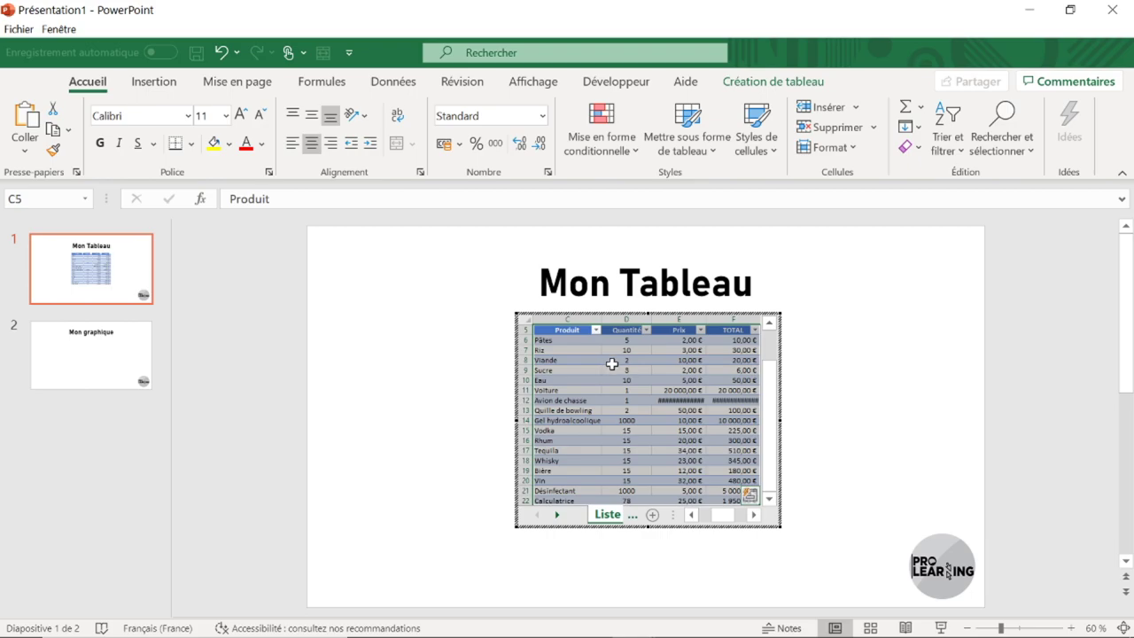
Step: Widen the embedded sheet and its columns, then change the Quille de bowling quantity in D13 to 3
left_click_drag(781, 420, 812, 426)
double_click(707, 318)
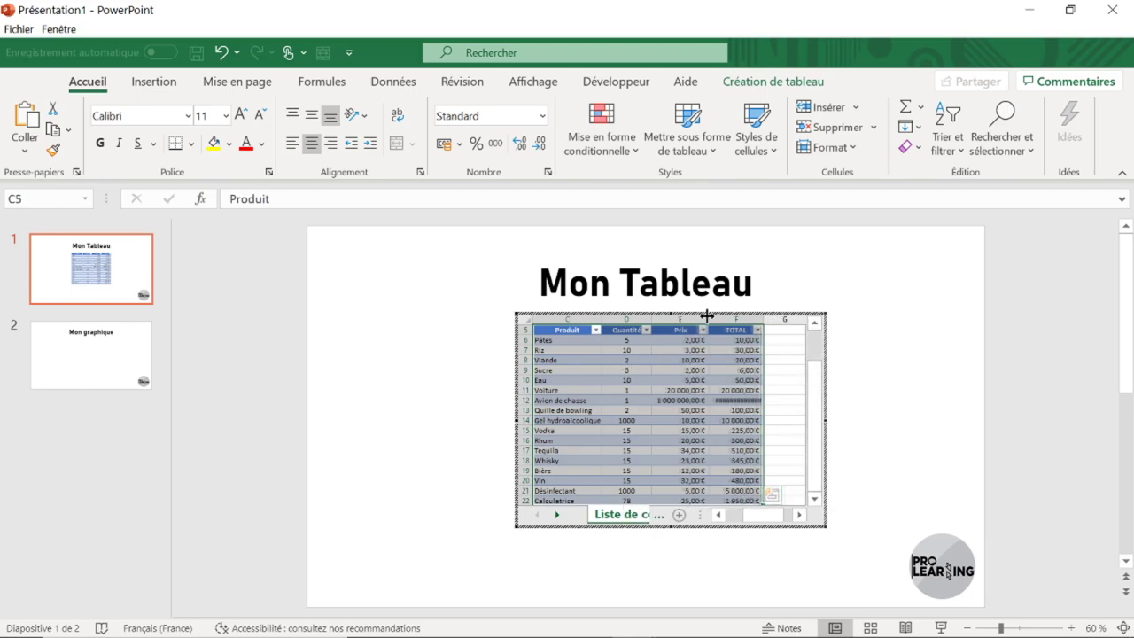
left_click(754, 370)
left_click(729, 411)
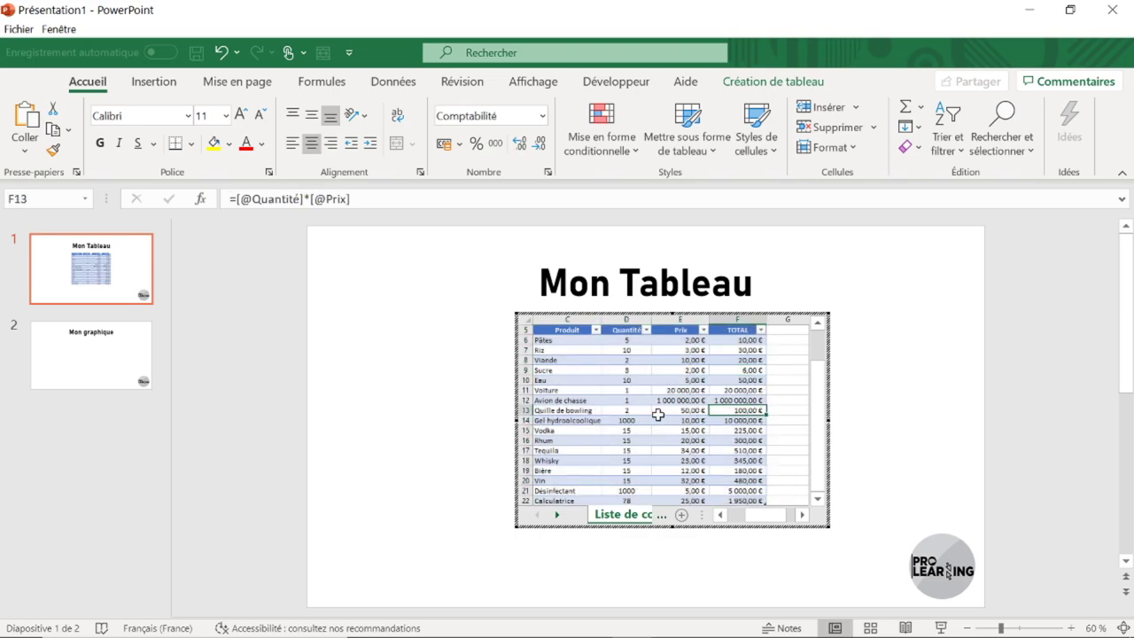
left_click(637, 409)
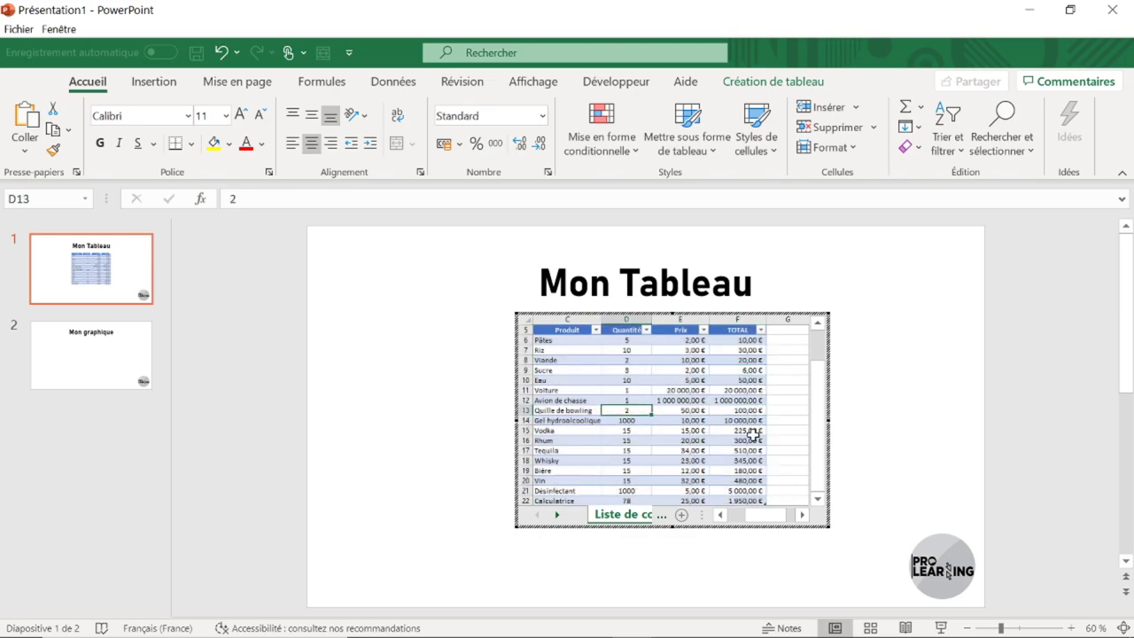
type("3")
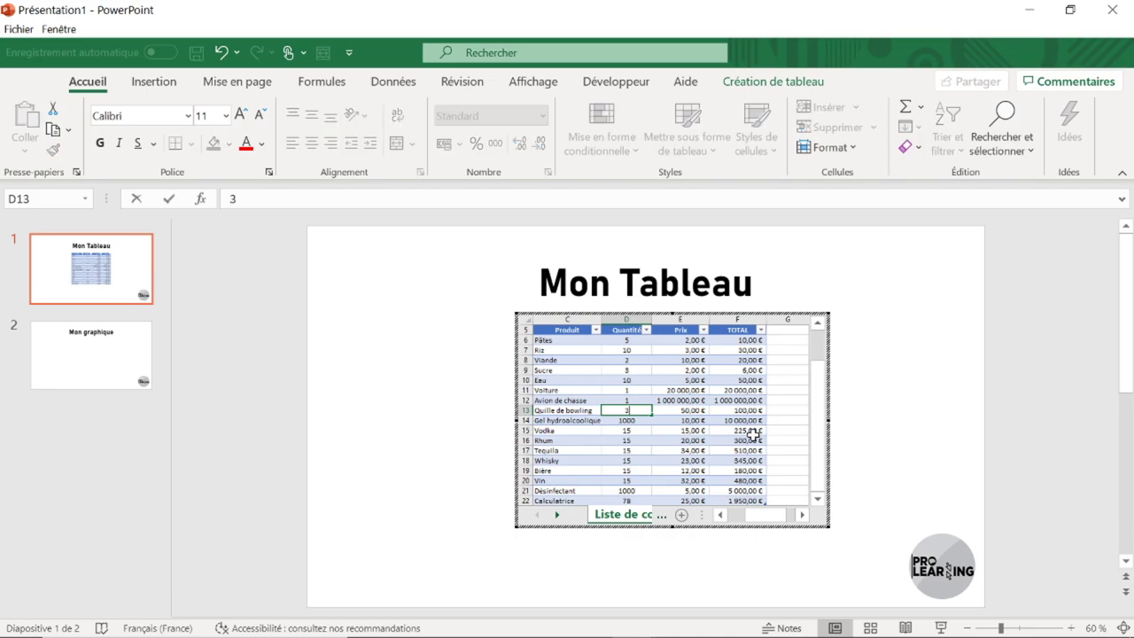
key("Return")
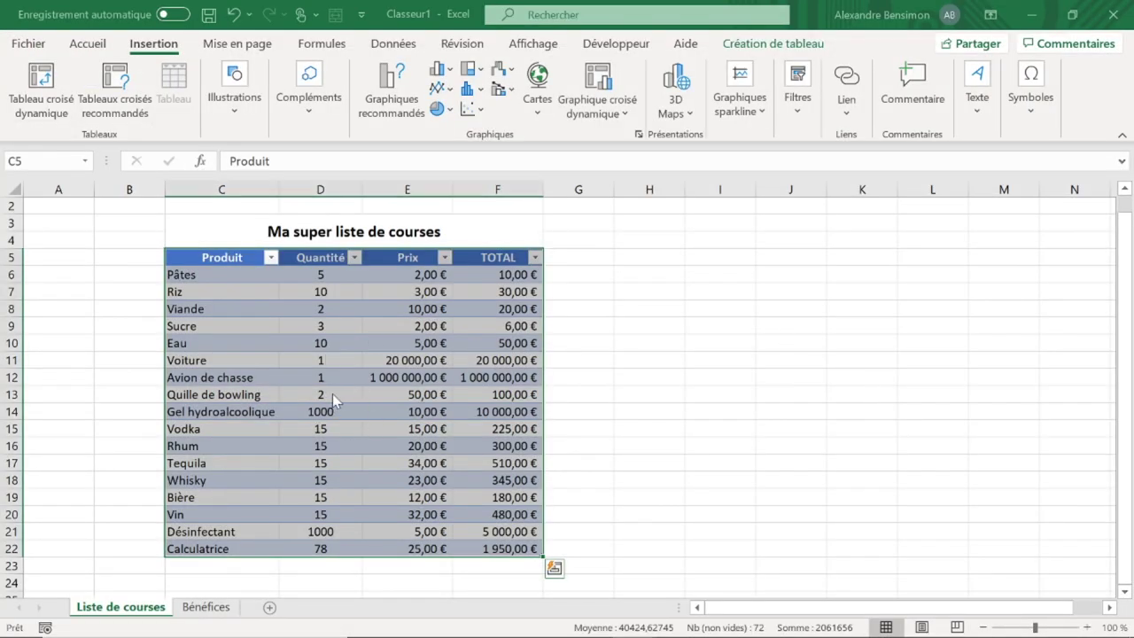
Step: Delete the embedded table, re-paste it as a picture, and move it slightly lower
left_click(567, 397)
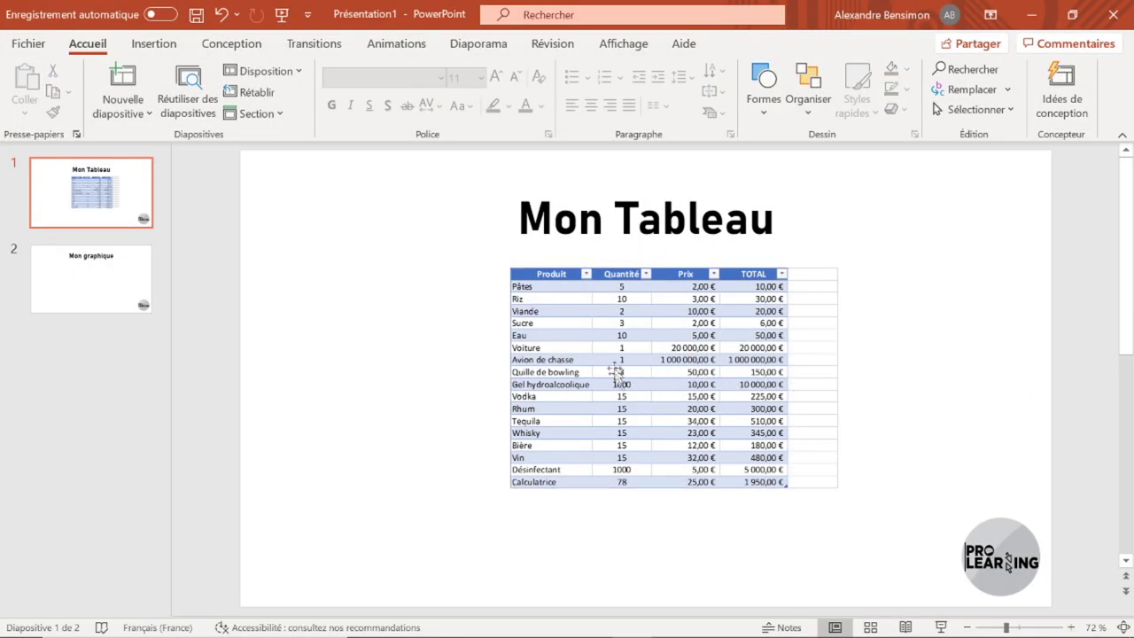
left_click(826, 395)
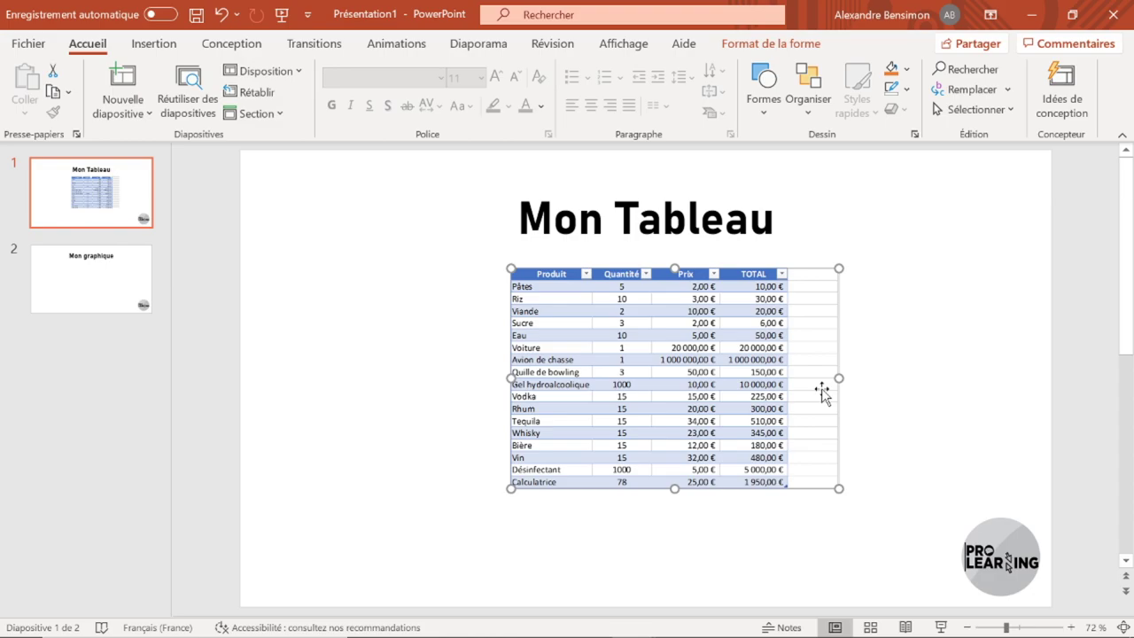
key("Delete")
key("ctrl+v")
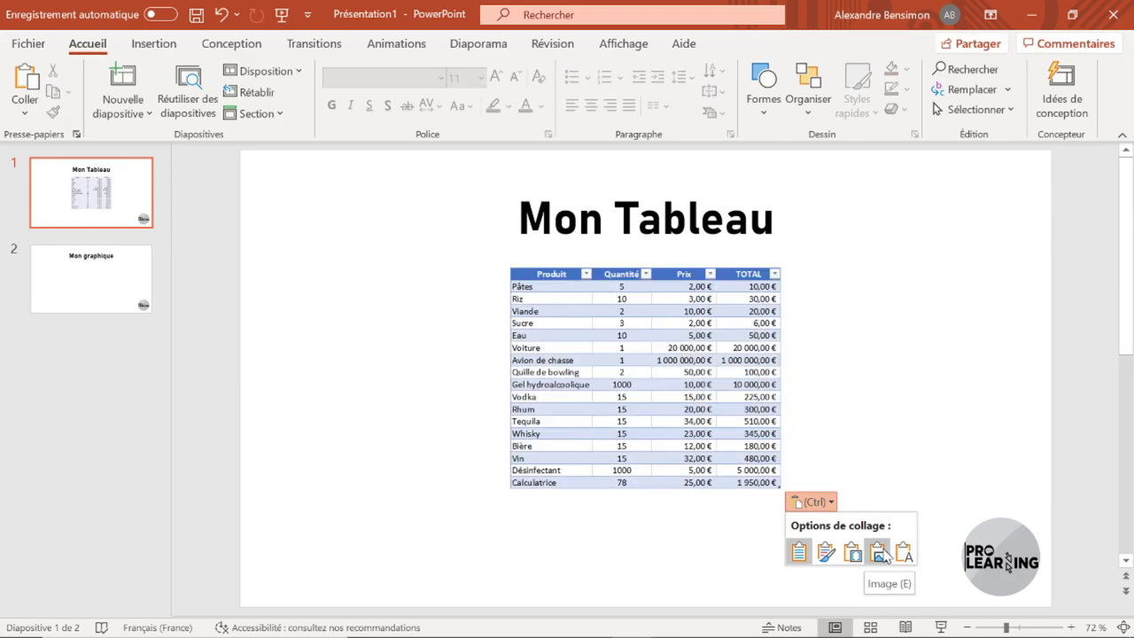
left_click(881, 553)
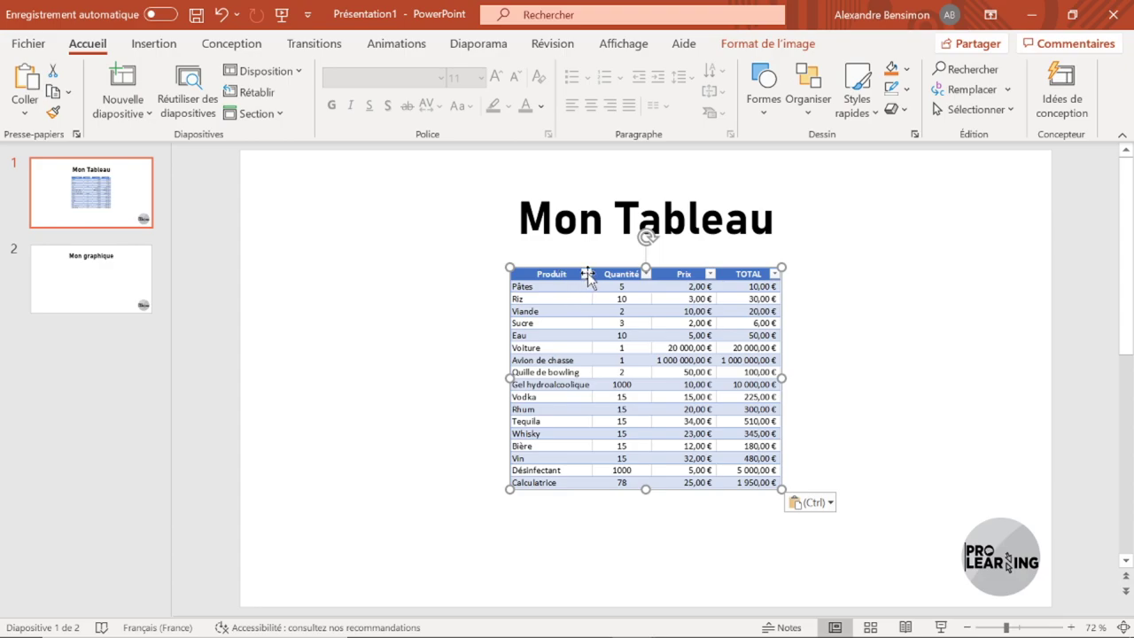
left_click_drag(640, 347, 628, 381)
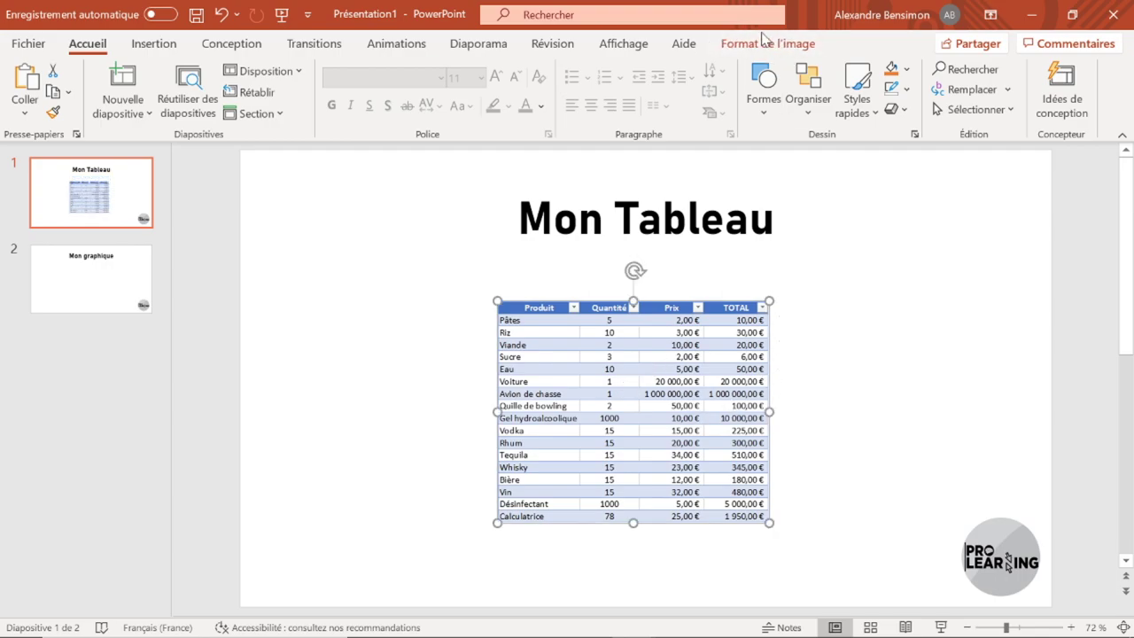
left_click(763, 42)
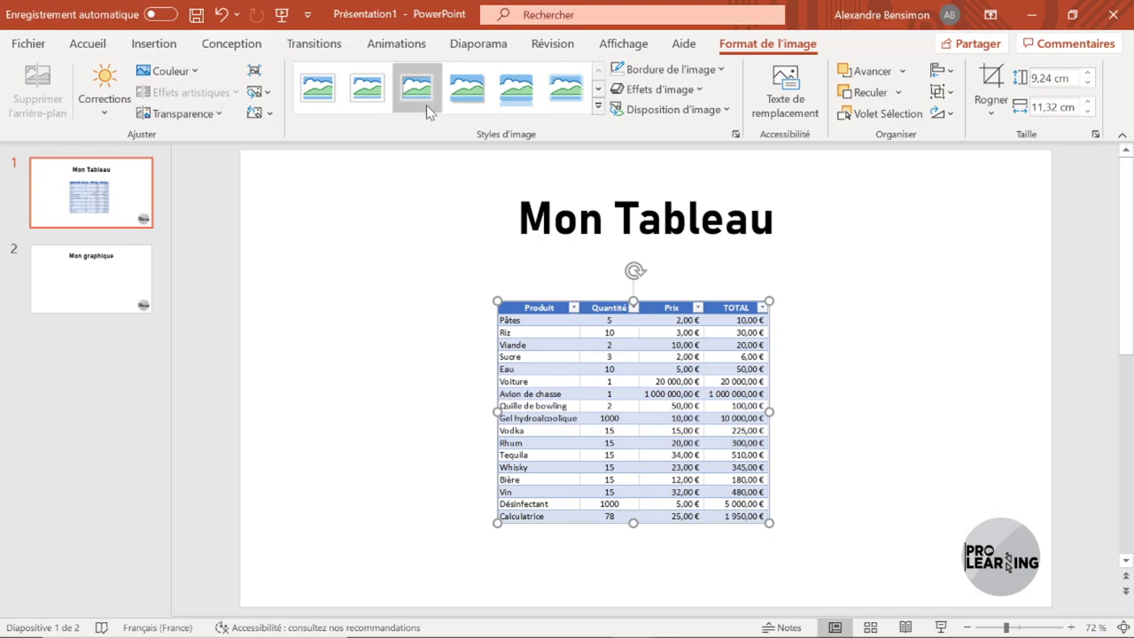
Step: Delete the table picture and paste the copied table onto the slide again
left_click(61, 190)
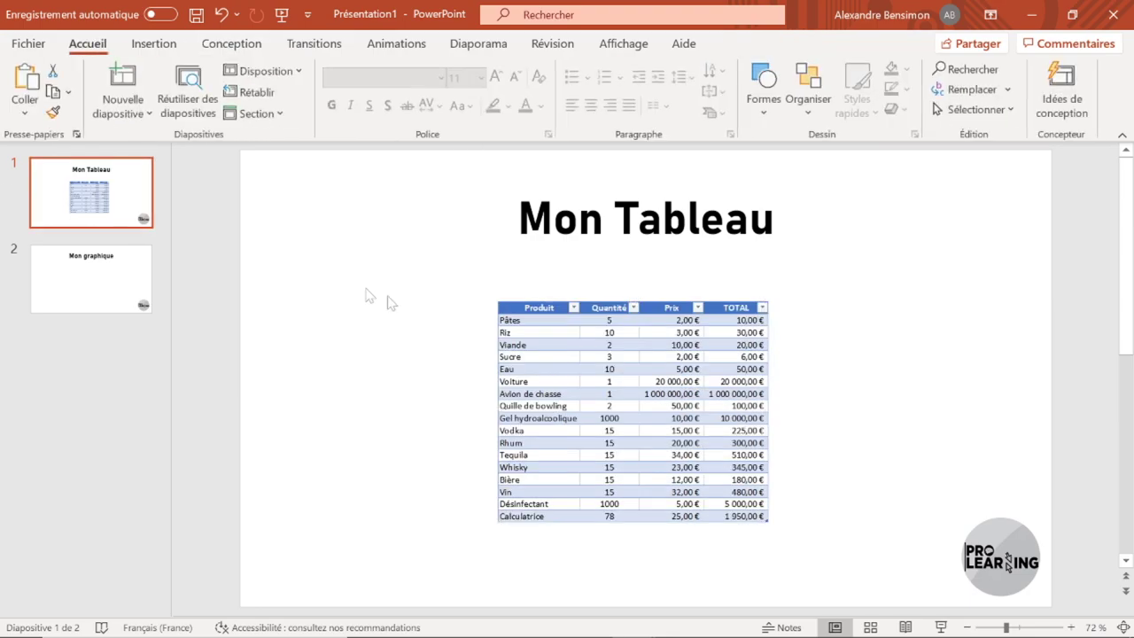
left_click(576, 390)
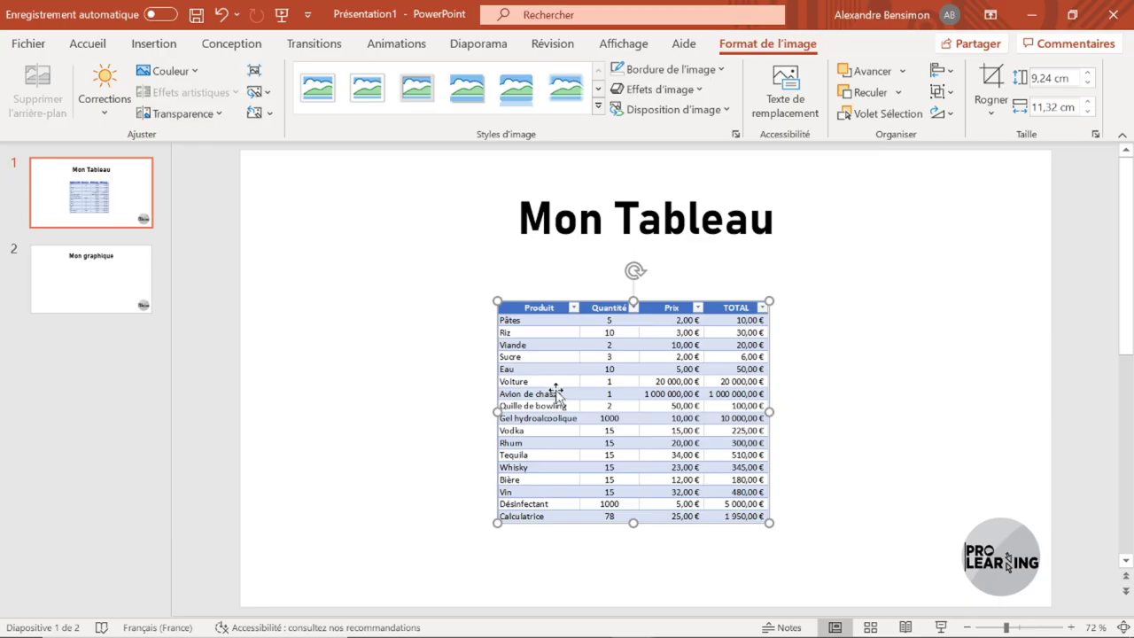
key("Delete")
key("ctrl+v")
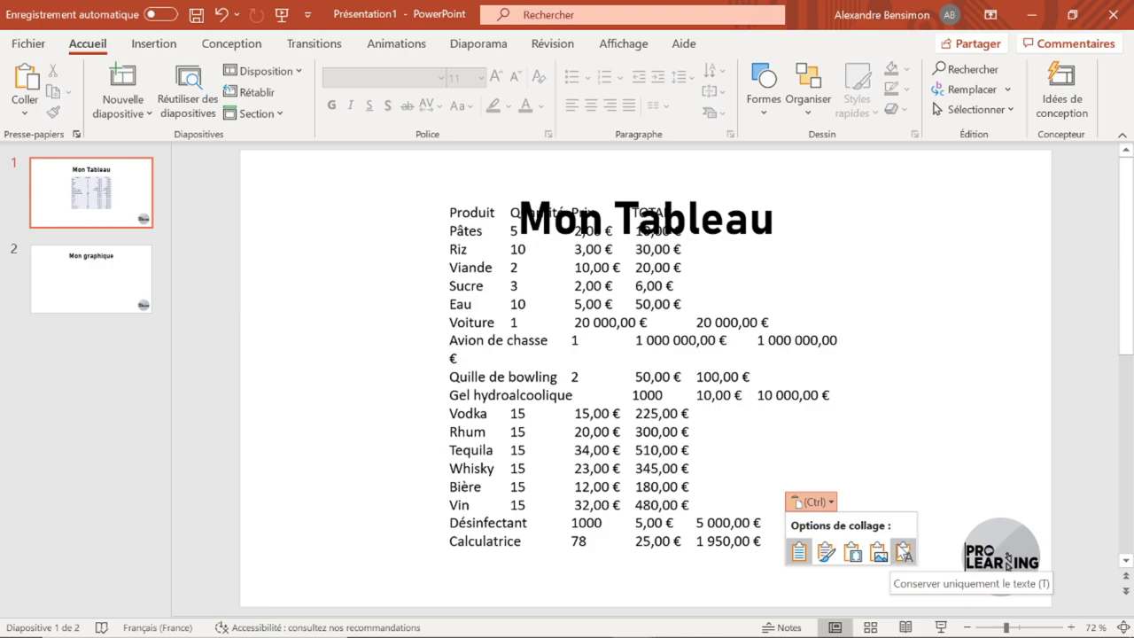
Step: Try the text-only paste, then switch the paste to Conserver la mise en forme source
left_click(903, 551)
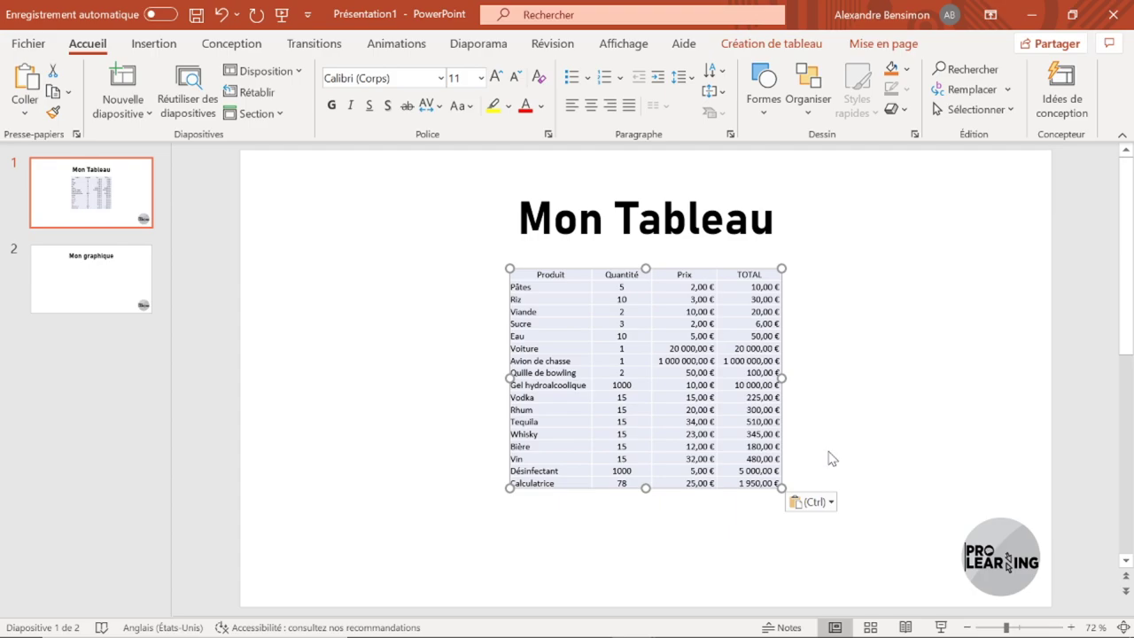
left_click(823, 501)
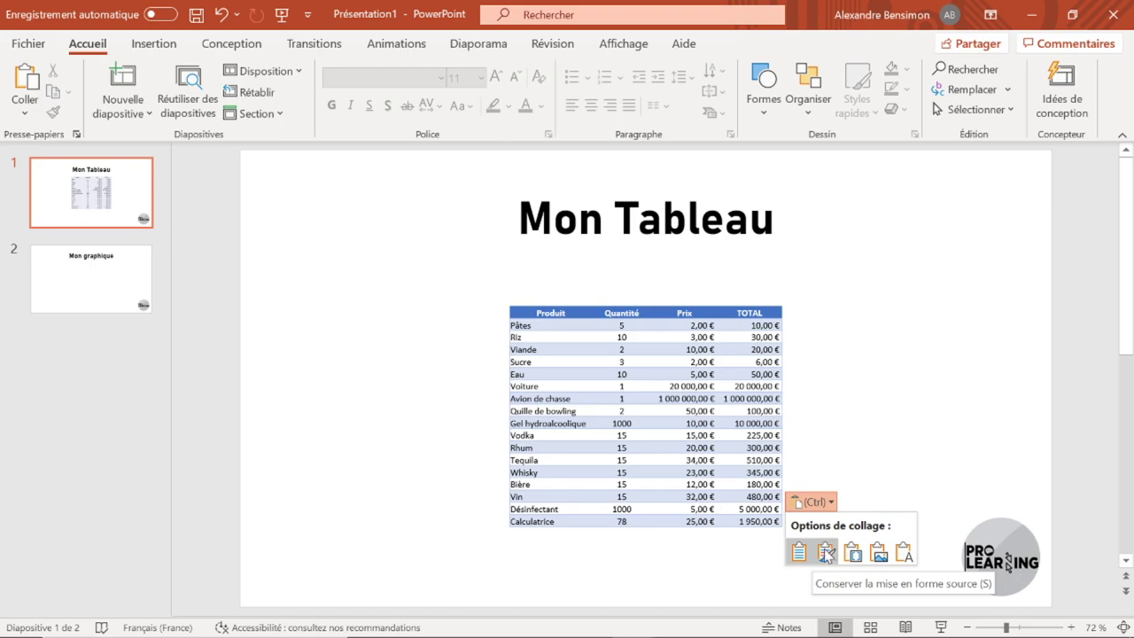
left_click(826, 553)
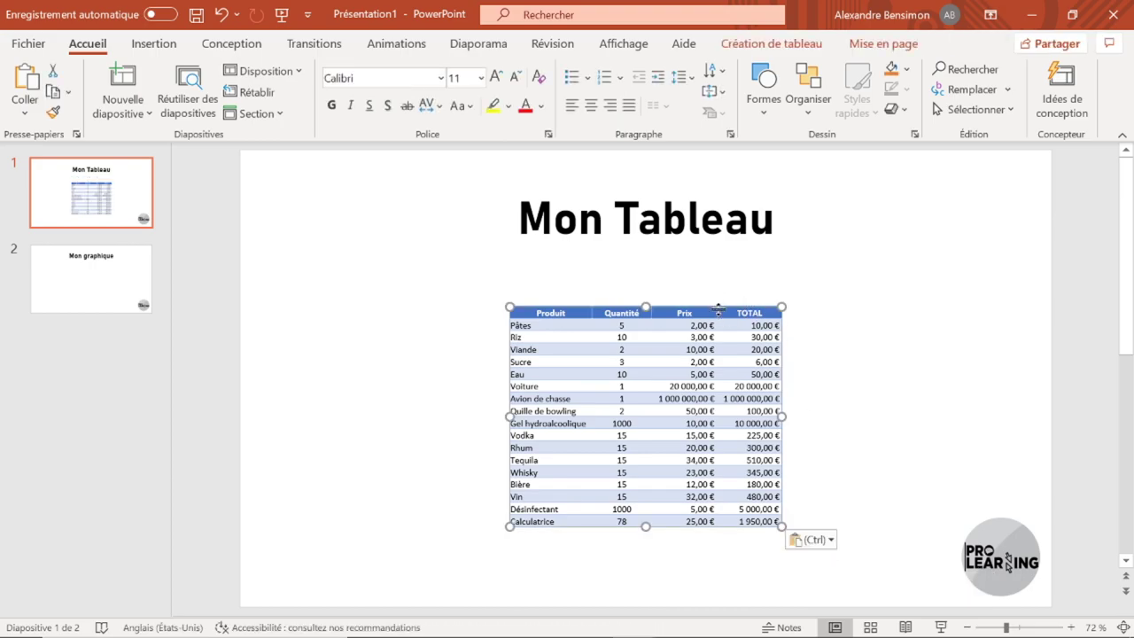
Step: Move the table up and left, resize it from its corner, and narrow it from the right edge
left_click_drag(719, 305, 629, 285)
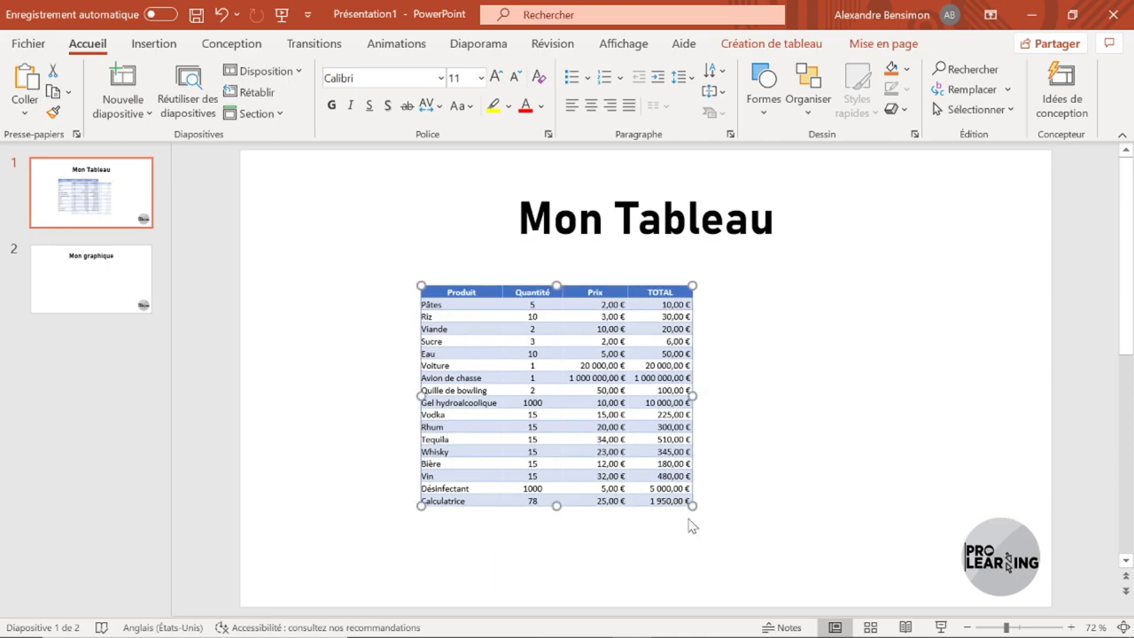
left_click_drag(692, 505, 906, 544)
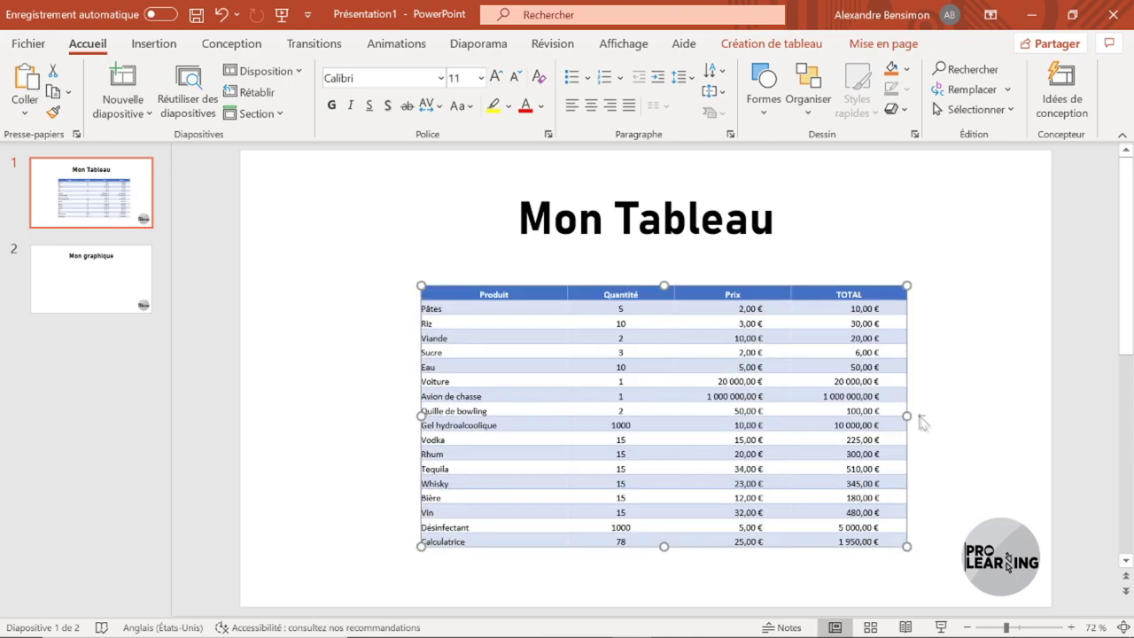
left_click_drag(913, 416, 794, 415)
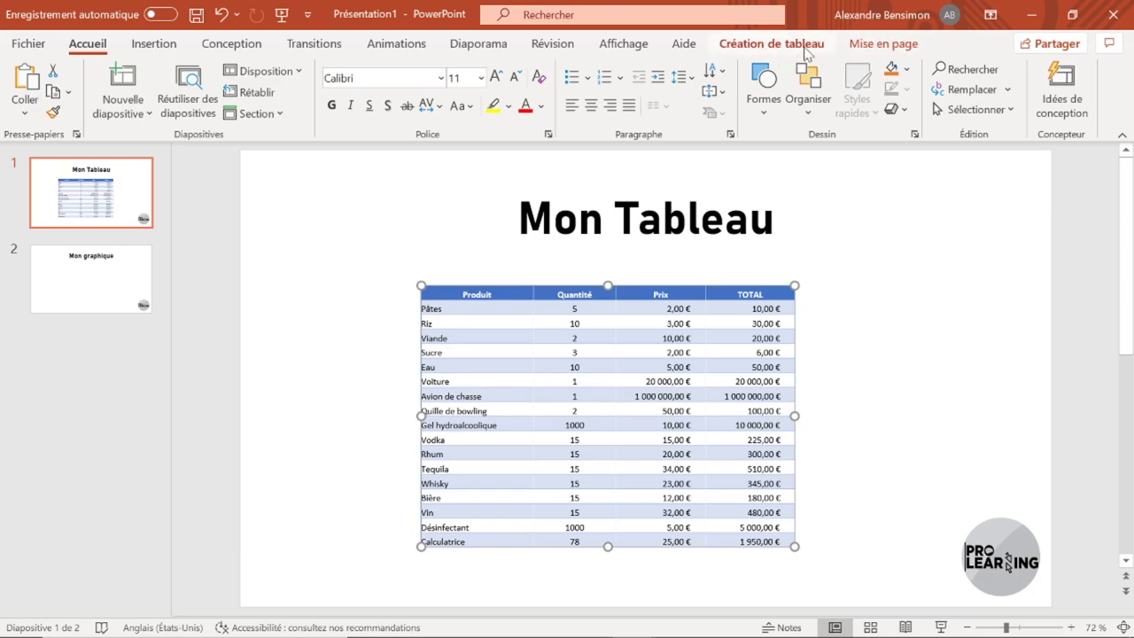
left_click(798, 46)
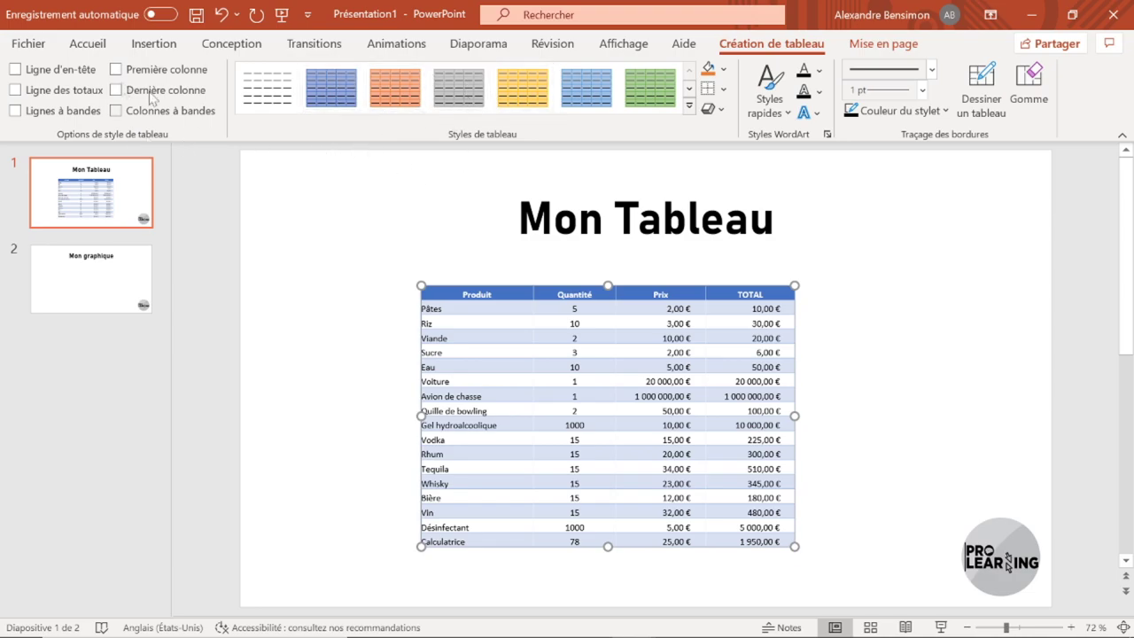
Step: Apply the blue table style with a header row and banded rows, testing and removing a totals row
left_click(16, 70)
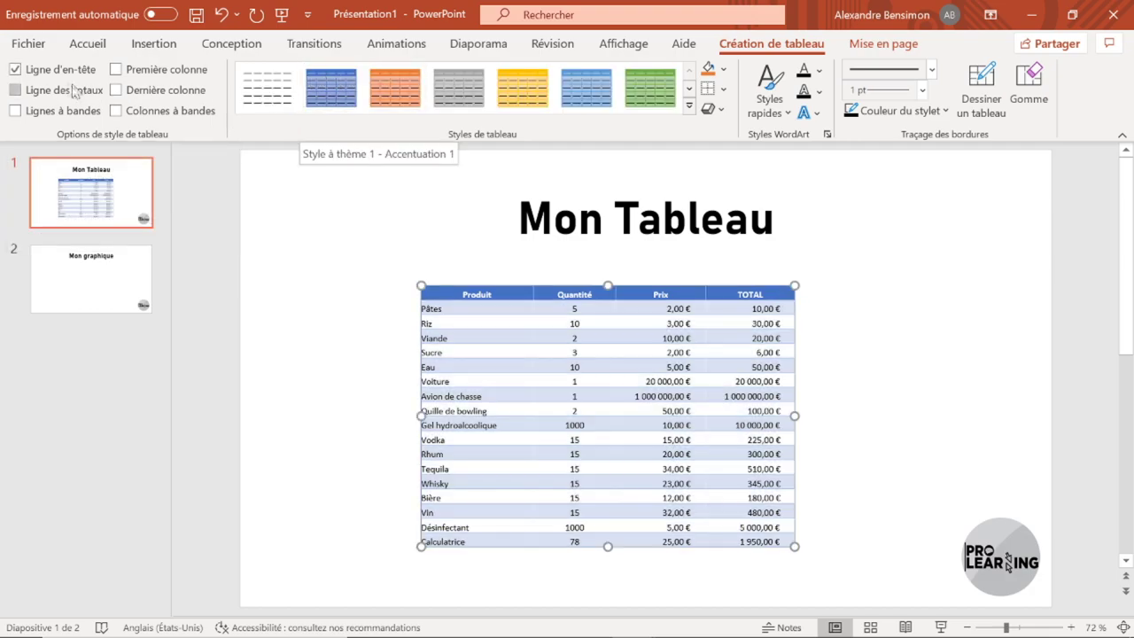
left_click(343, 97)
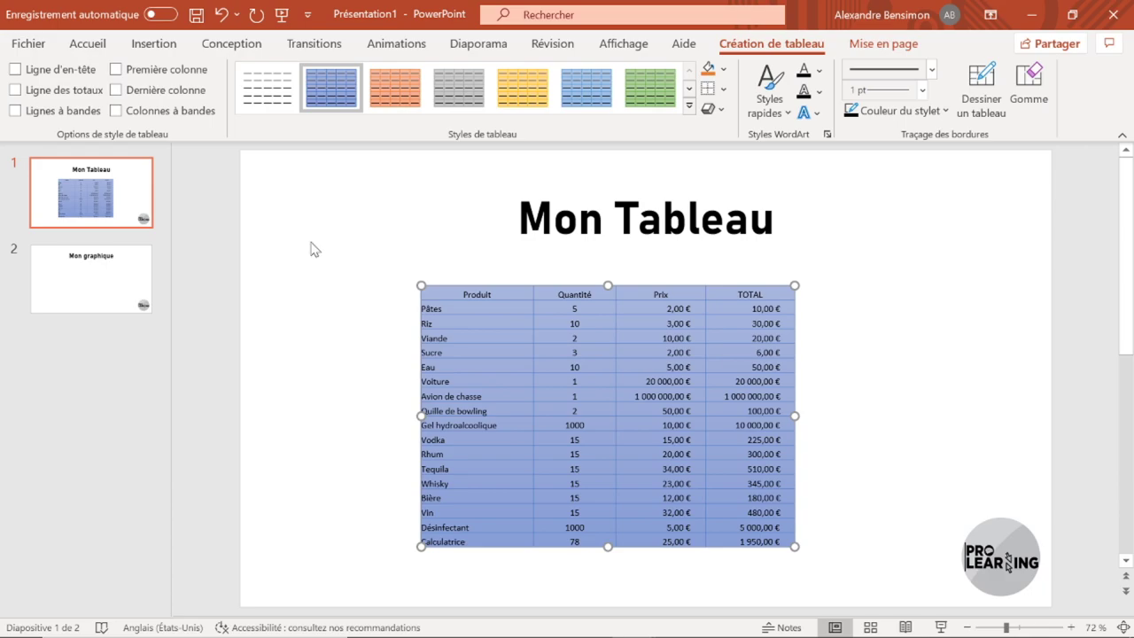
left_click(22, 71)
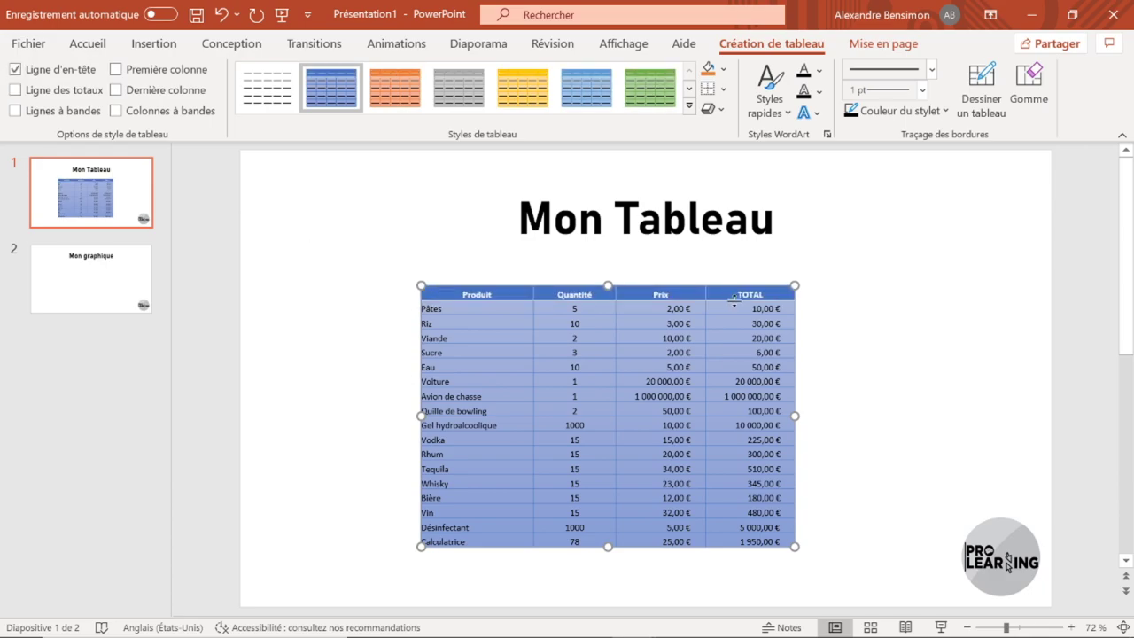
left_click(16, 90)
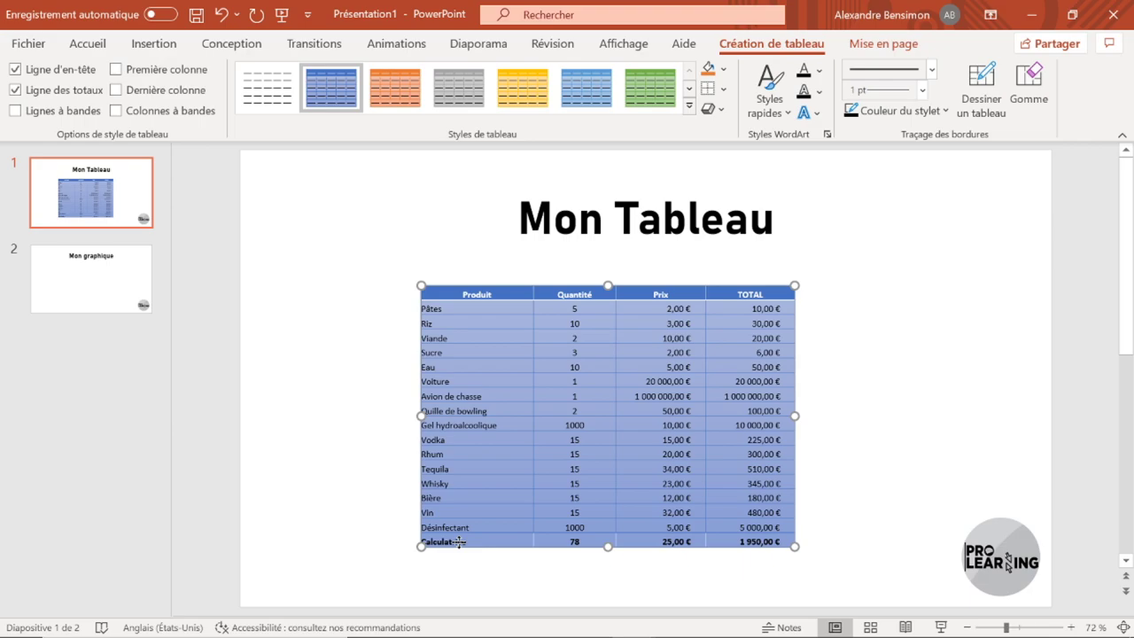
left_click(15, 89)
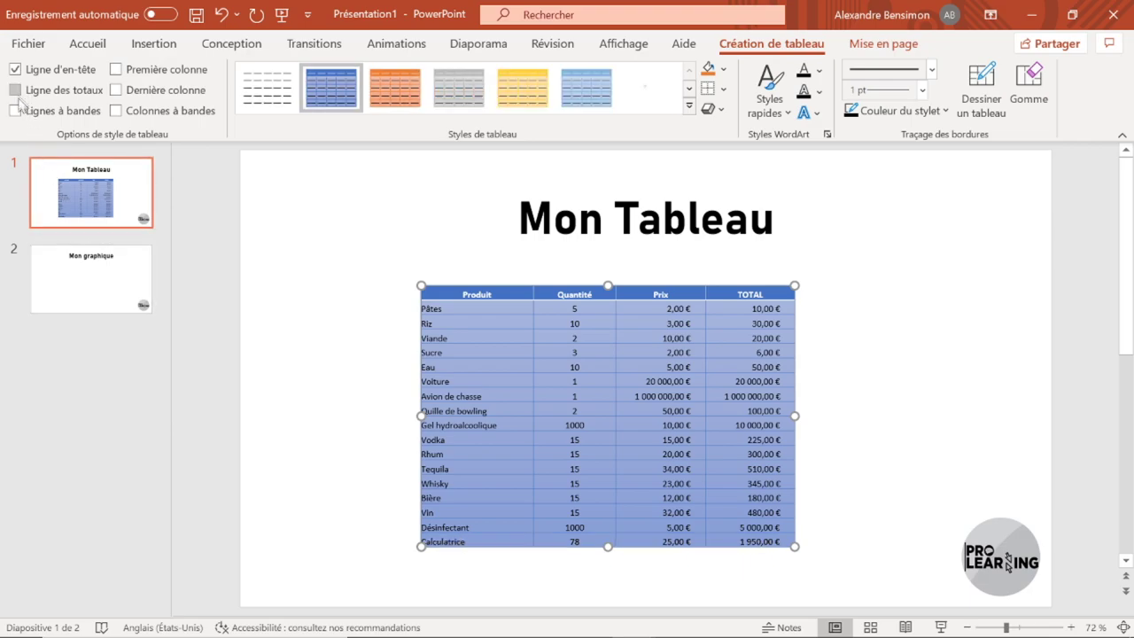
left_click(15, 111)
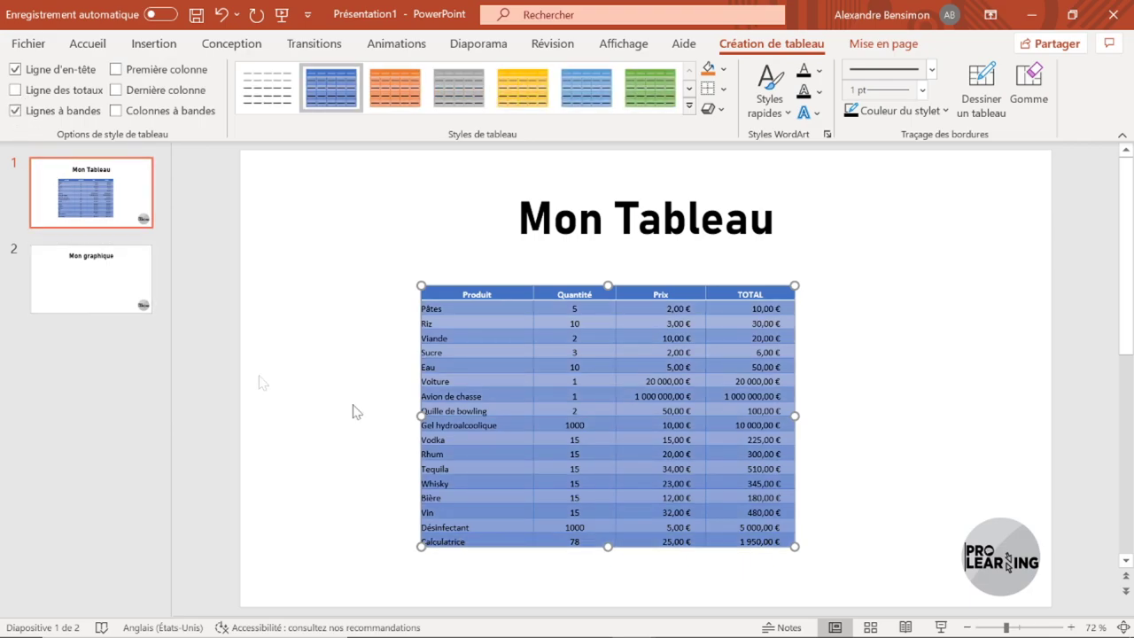
left_click(383, 387)
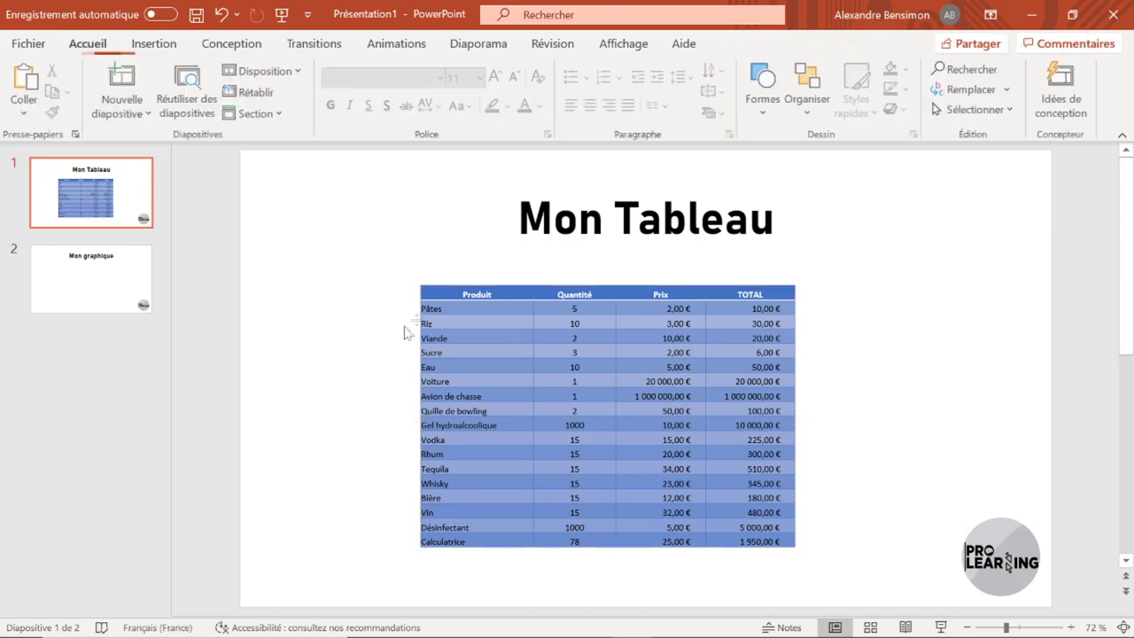
left_click(557, 289)
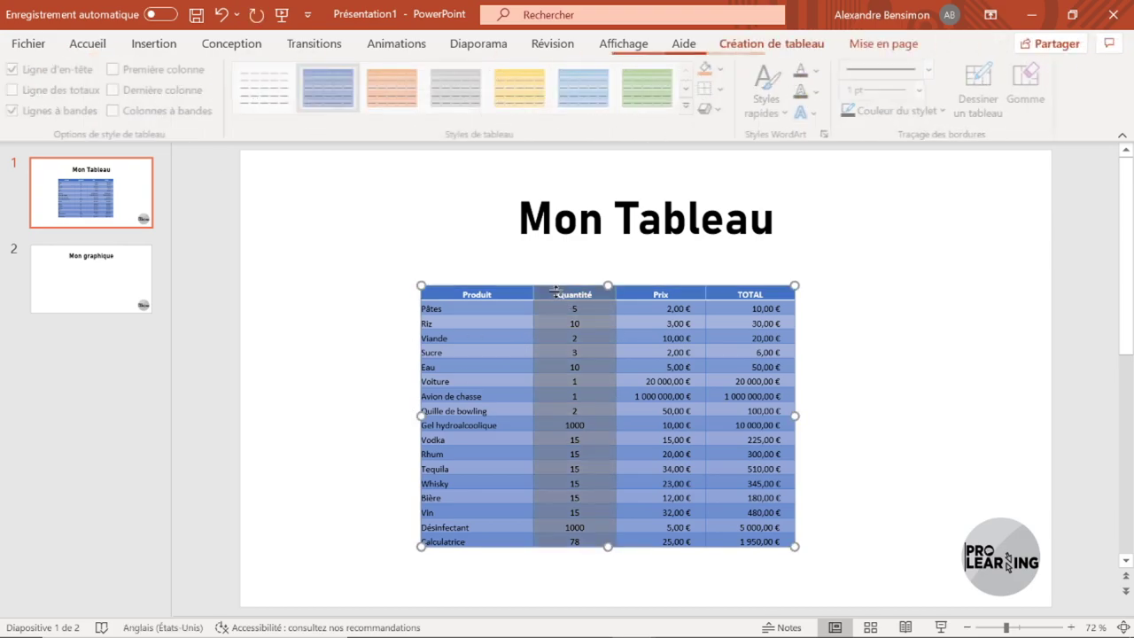
Step: Switch to the orange table style with banded rows and a bold first column, after testing other options
left_click(281, 85)
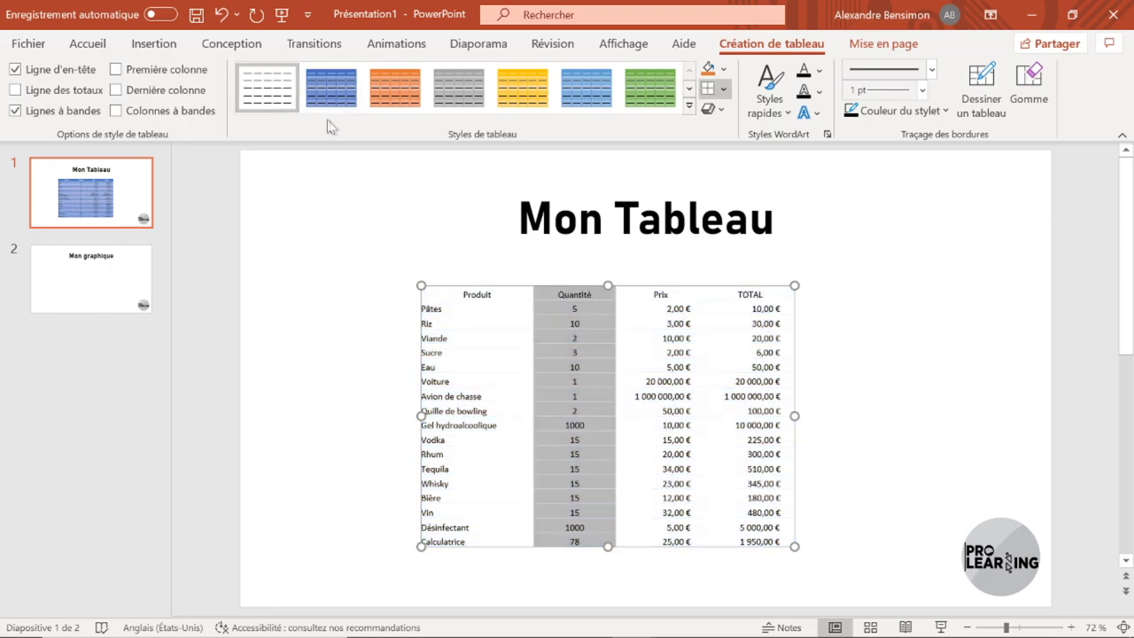
left_click(15, 111)
left_click(15, 111)
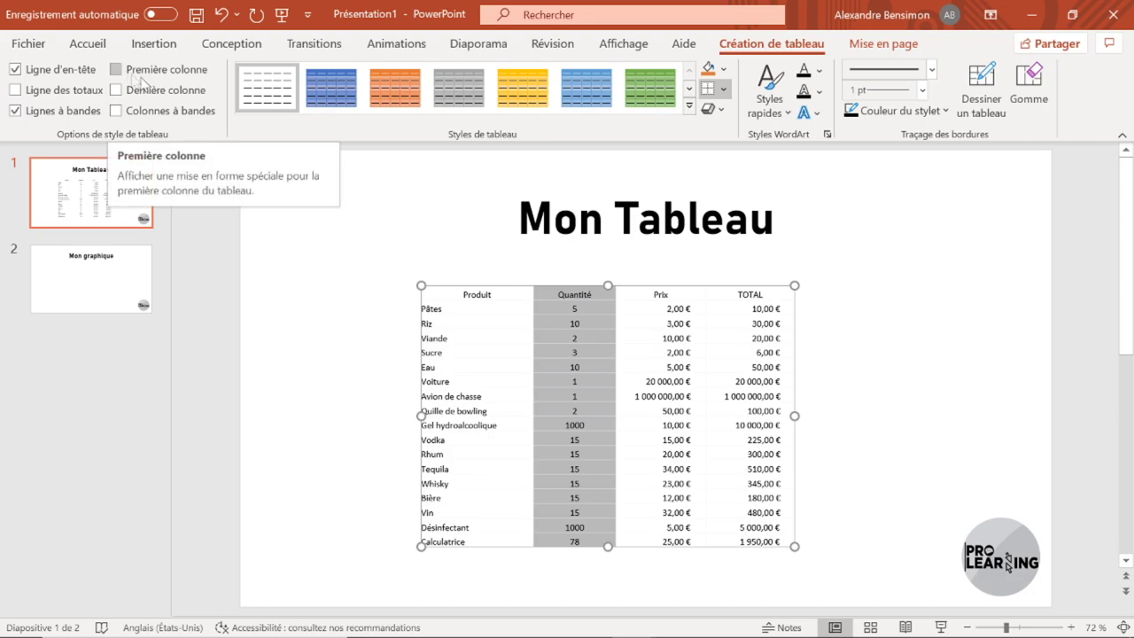
left_click(416, 95)
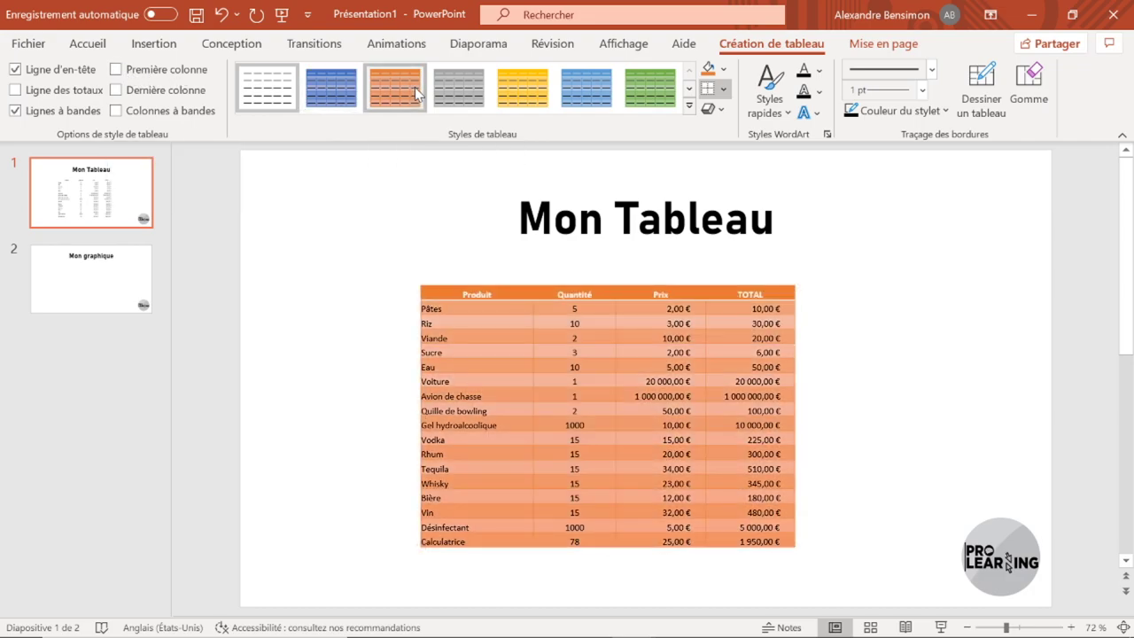
left_click(115, 70)
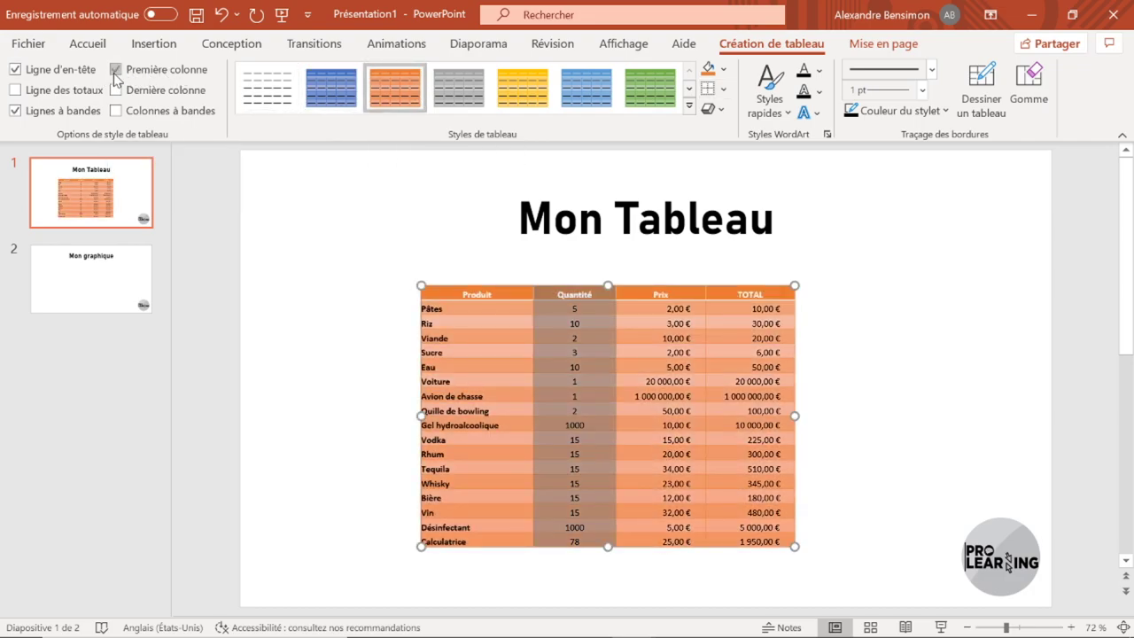
left_click(374, 344)
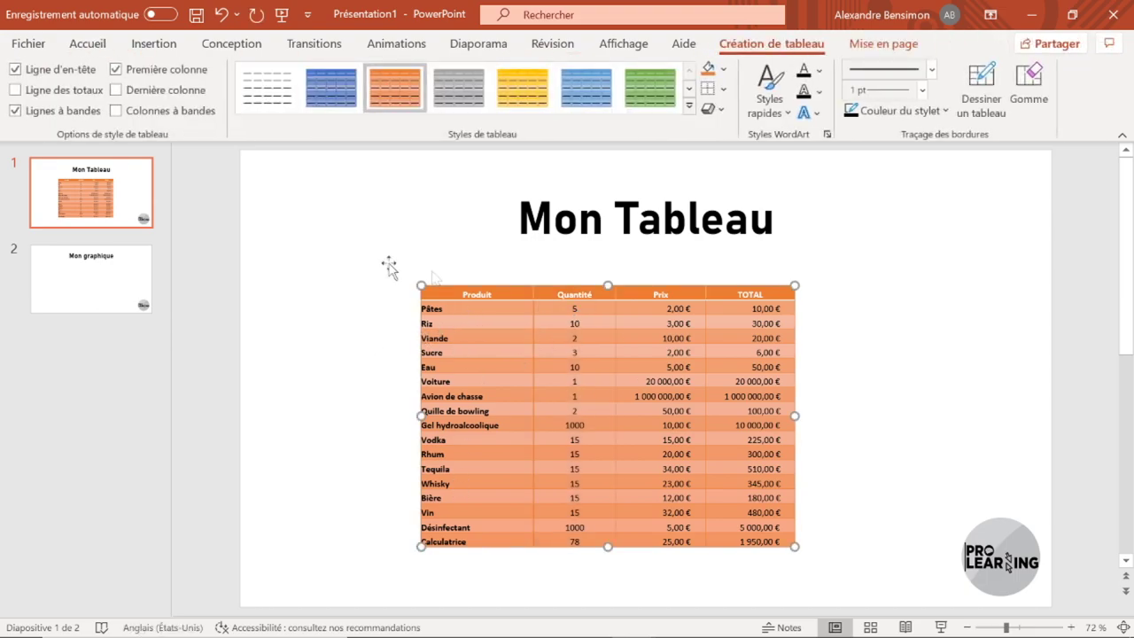
left_click(115, 90)
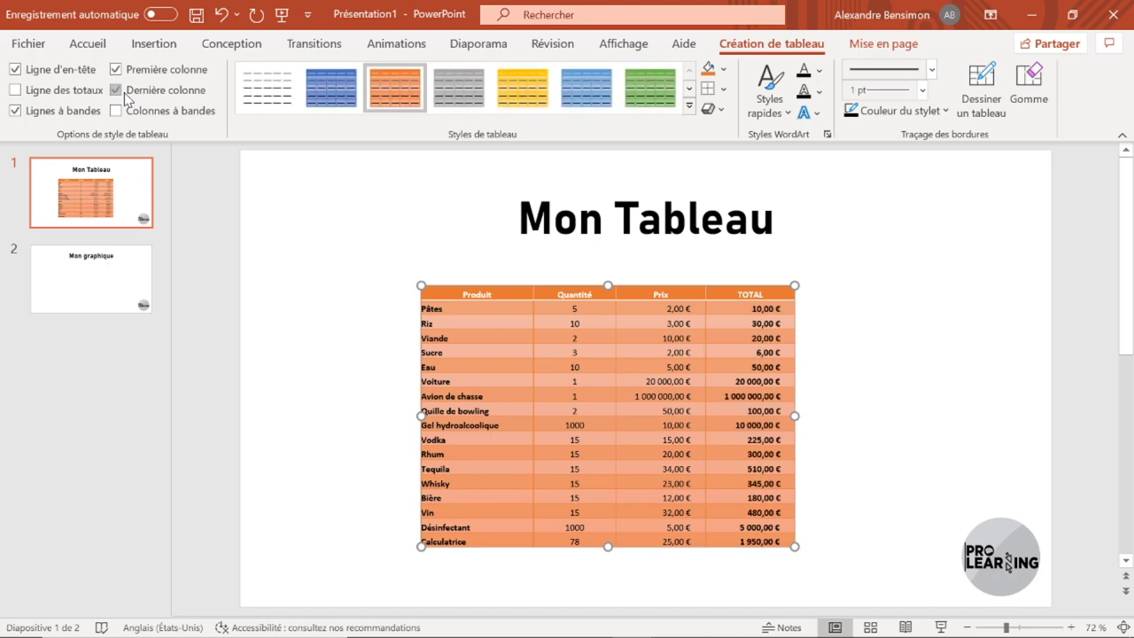
left_click(117, 91)
left_click(116, 111)
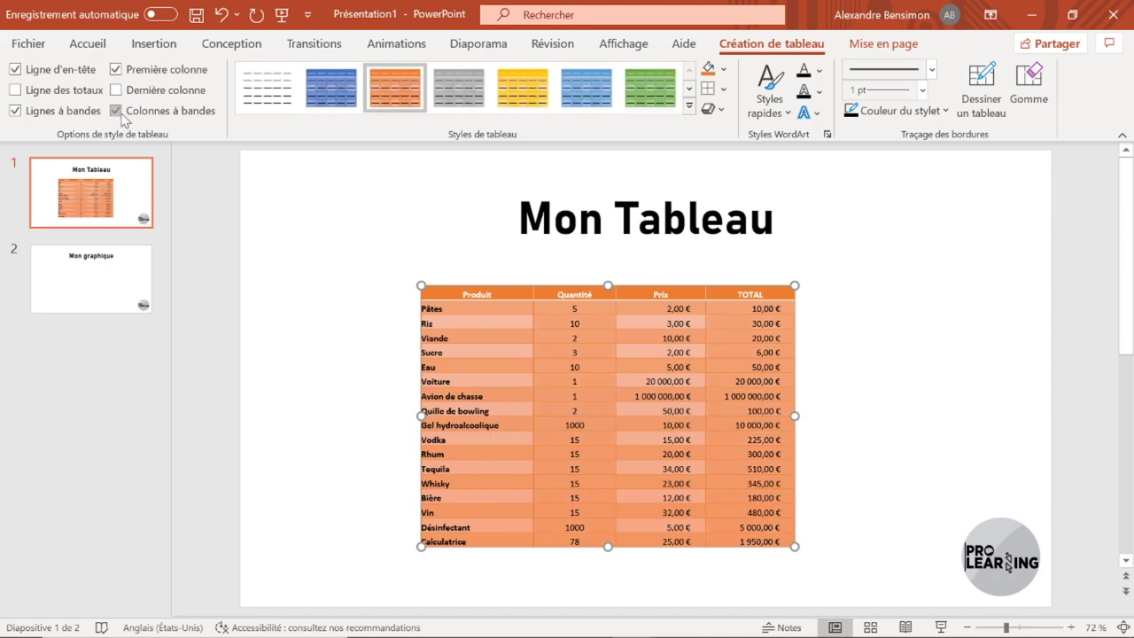
left_click(118, 111)
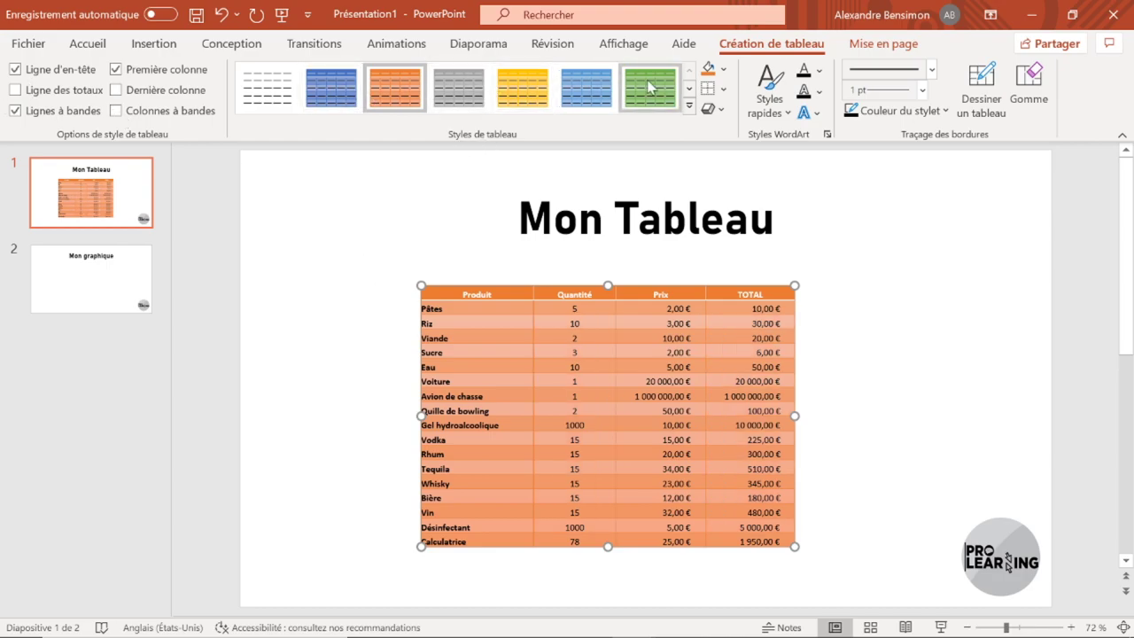
left_click(690, 108)
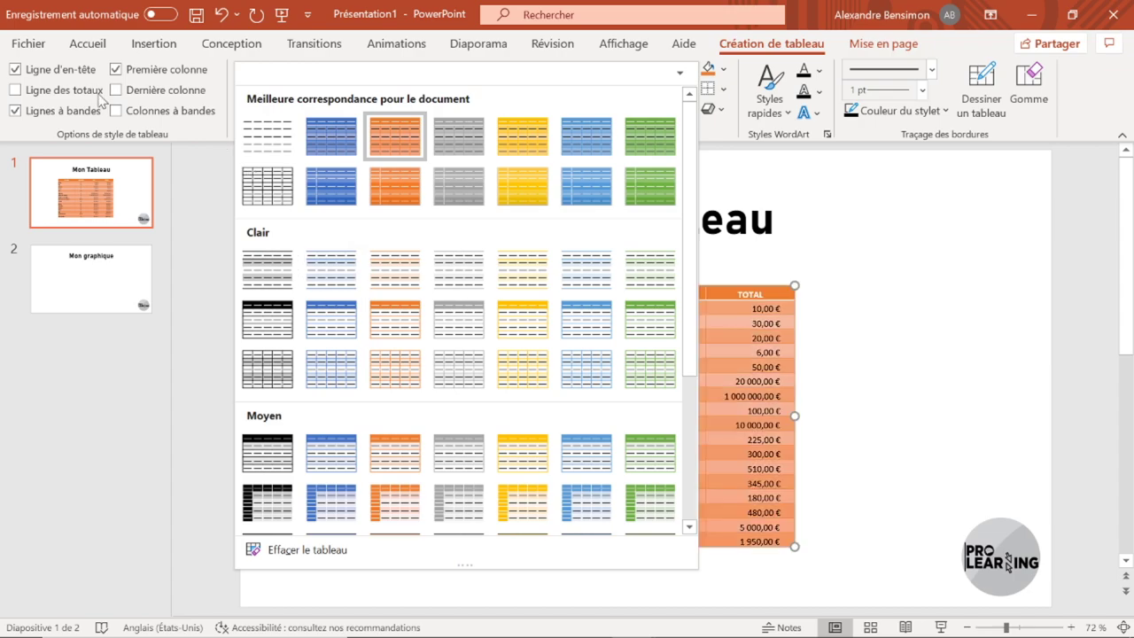
Step: Try the black first-column style, then apply the blue style with a dark-blue first column
left_click(256, 519)
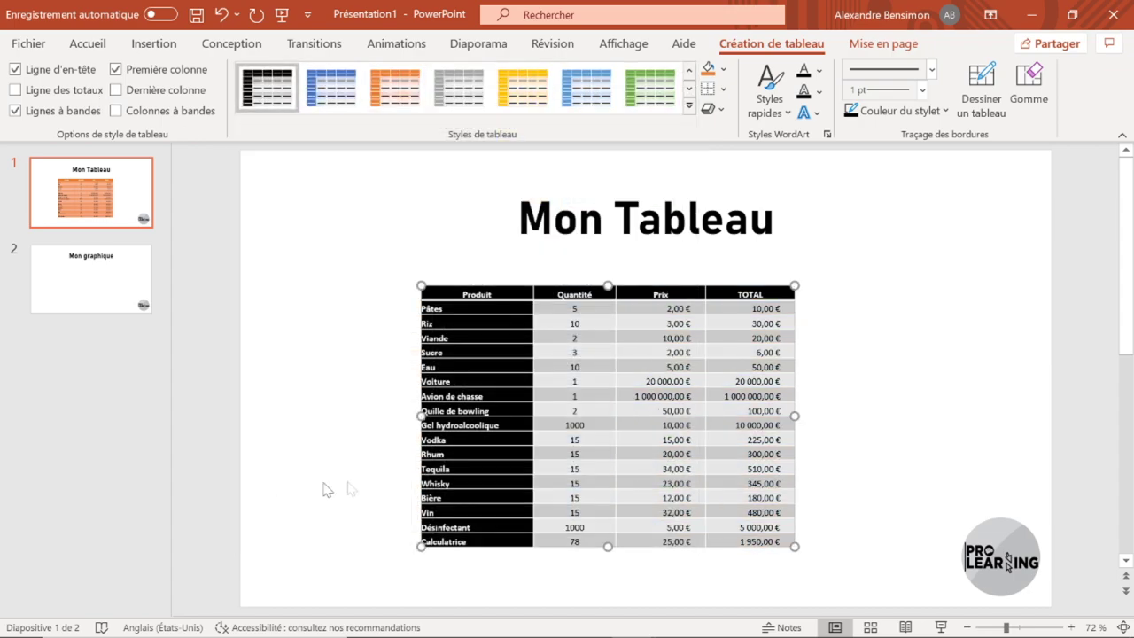
left_click(330, 88)
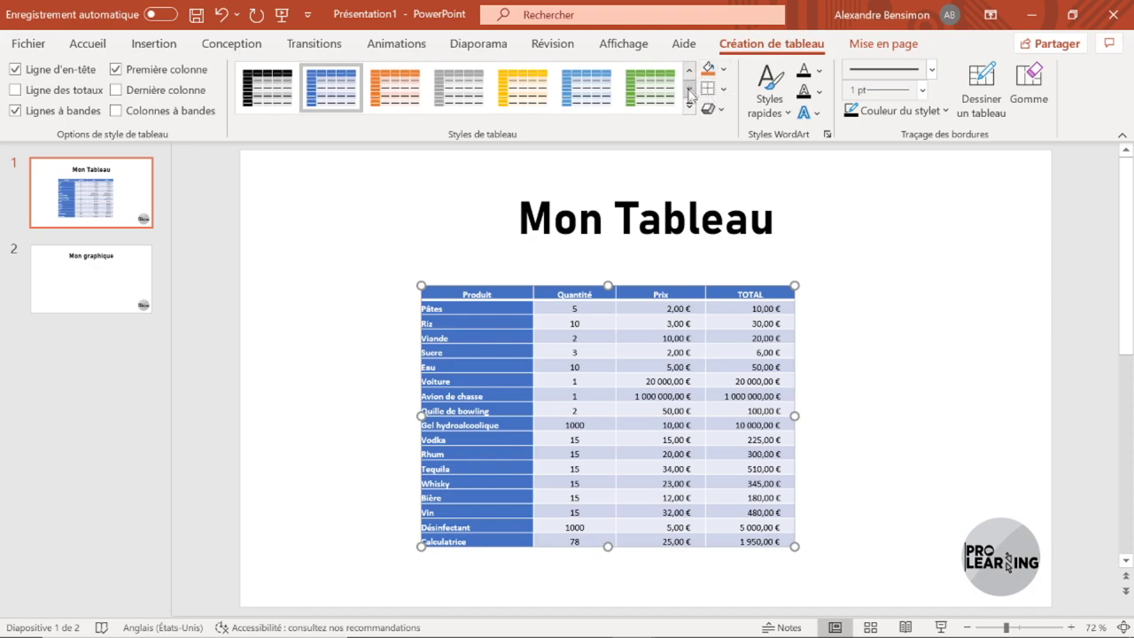
left_click(689, 106)
scroll(346, 328, "down", 3)
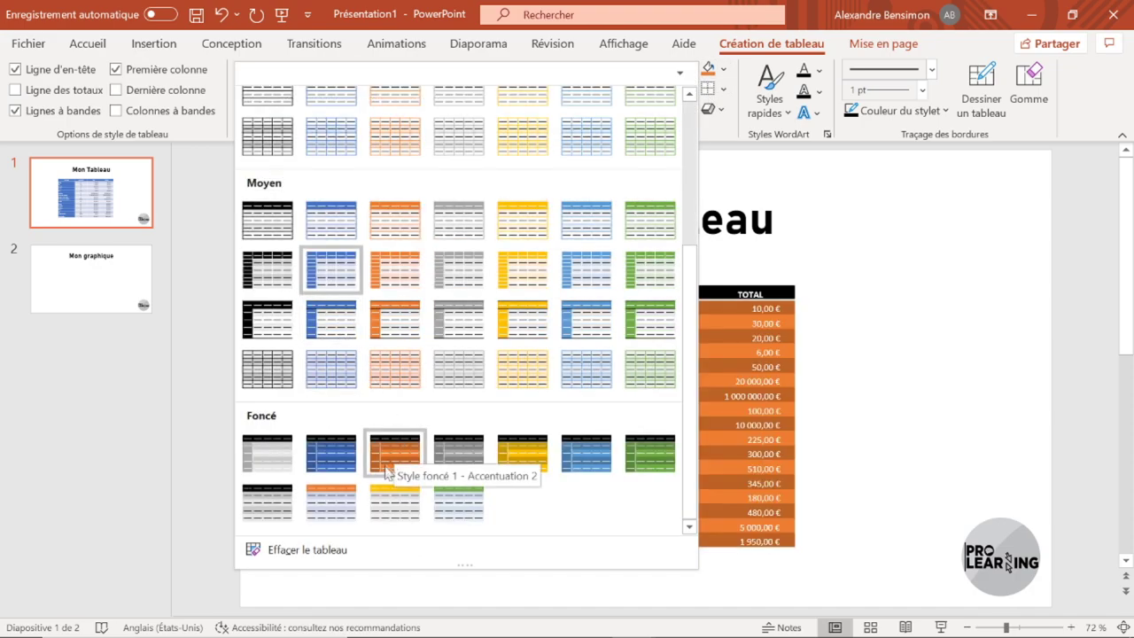
scroll(434, 303, "up", 5)
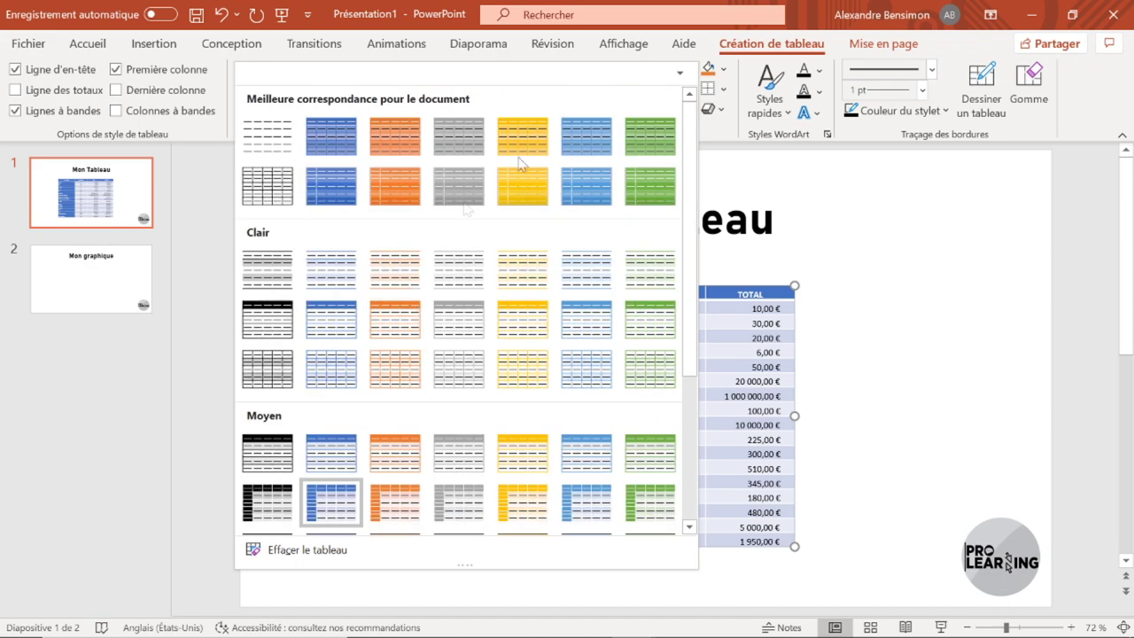
left_click(720, 108)
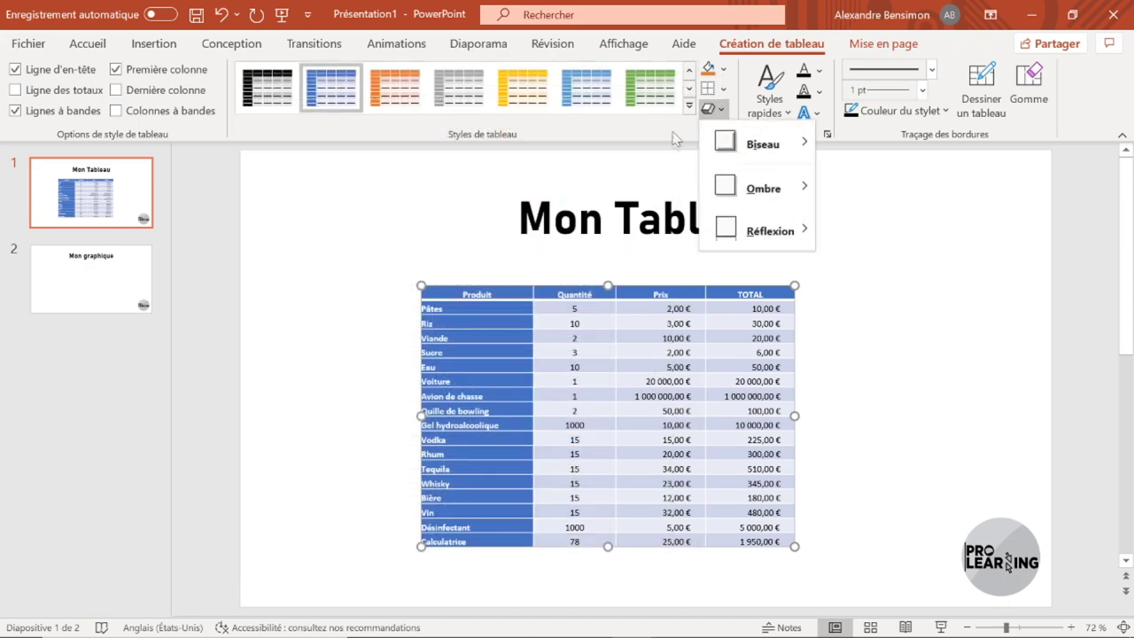
left_click(679, 139)
Step: Nudge the table slightly lower on the slide
left_click_drag(439, 310, 439, 312)
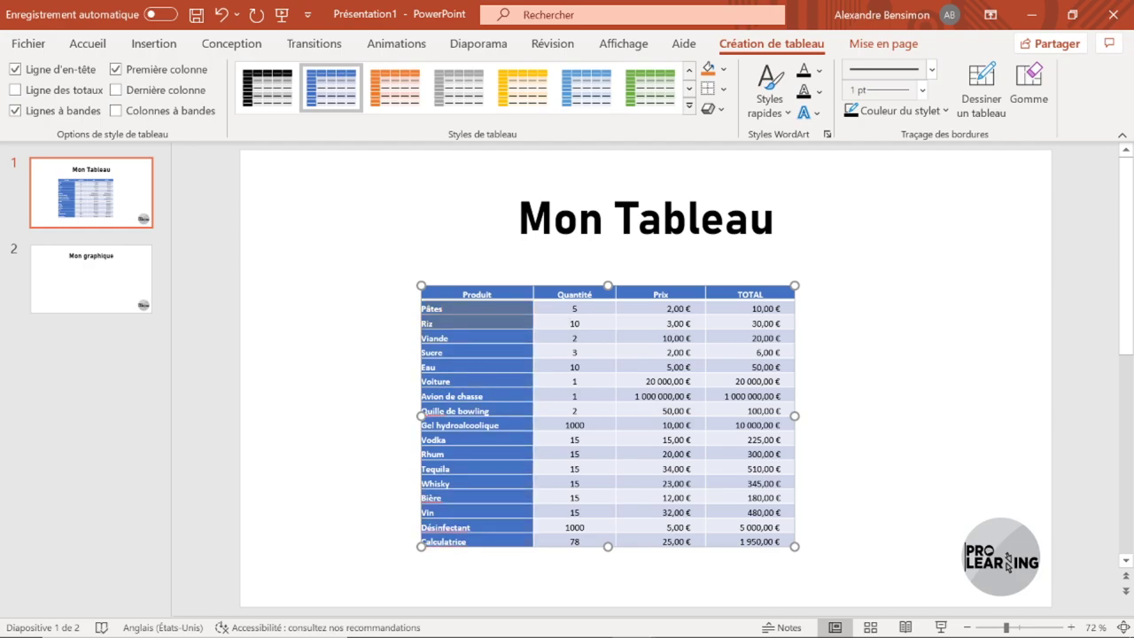
left_click(468, 253)
left_click_drag(468, 286, 468, 295)
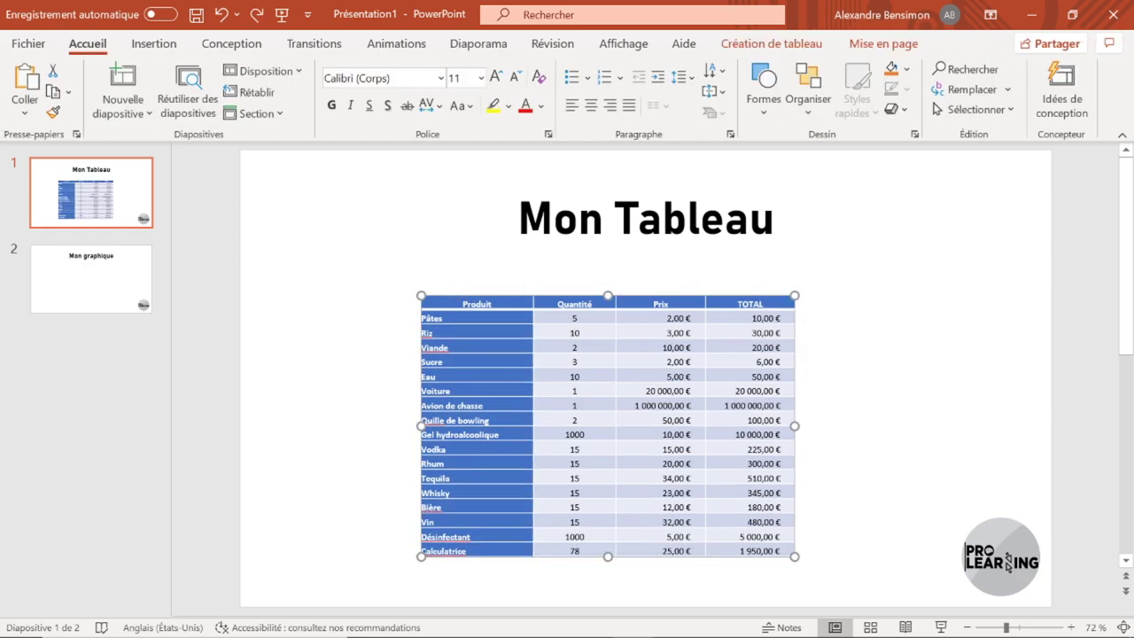
Step: Shade the table's first column orange, then undo it and bring up the Trame de fond colours
left_click_drag(469, 303, 498, 549)
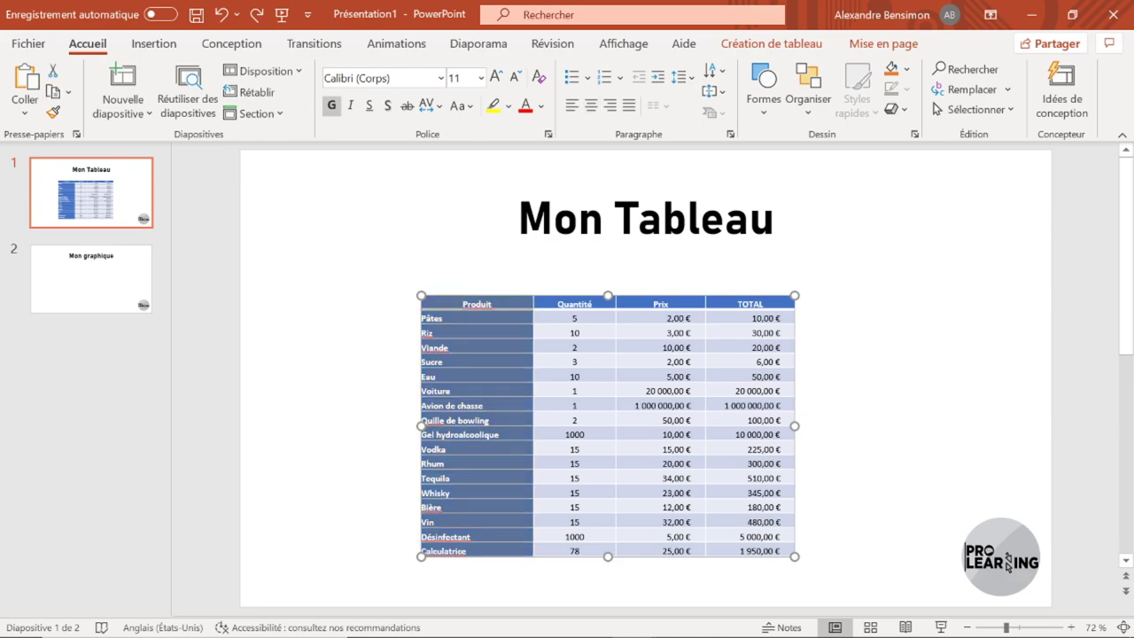
left_click(769, 43)
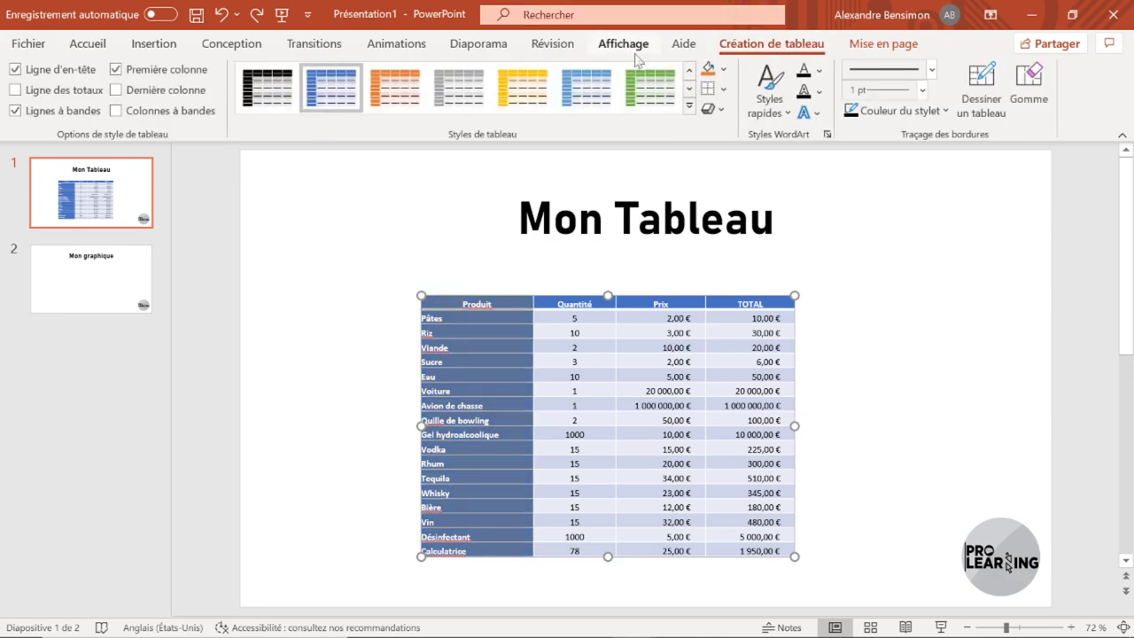
left_click(709, 70)
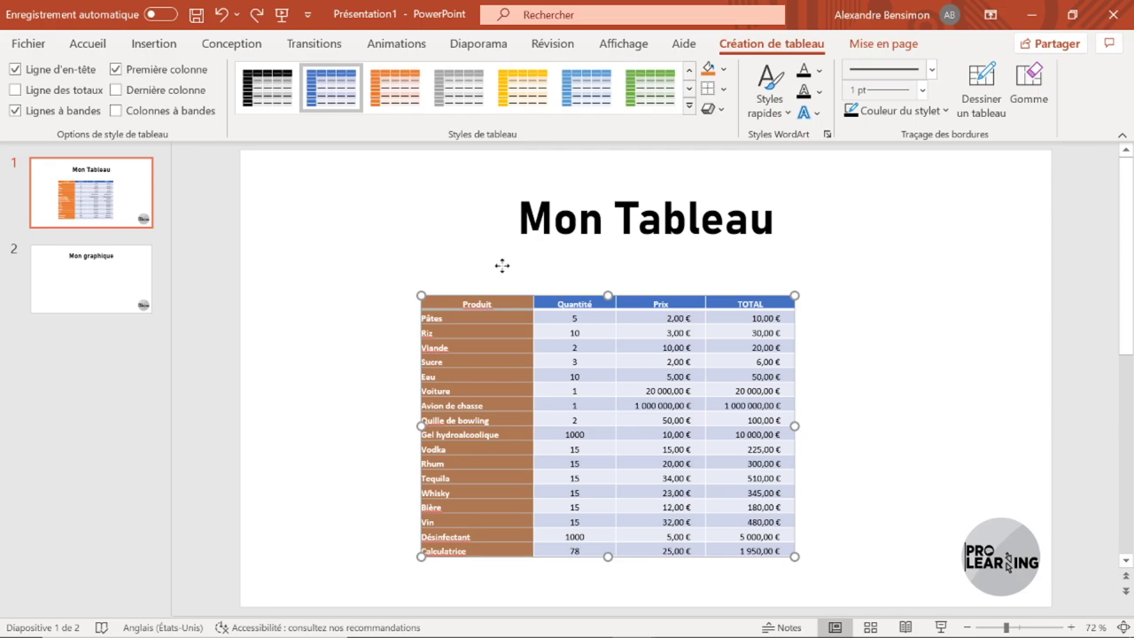
left_click(502, 263)
left_click(506, 326)
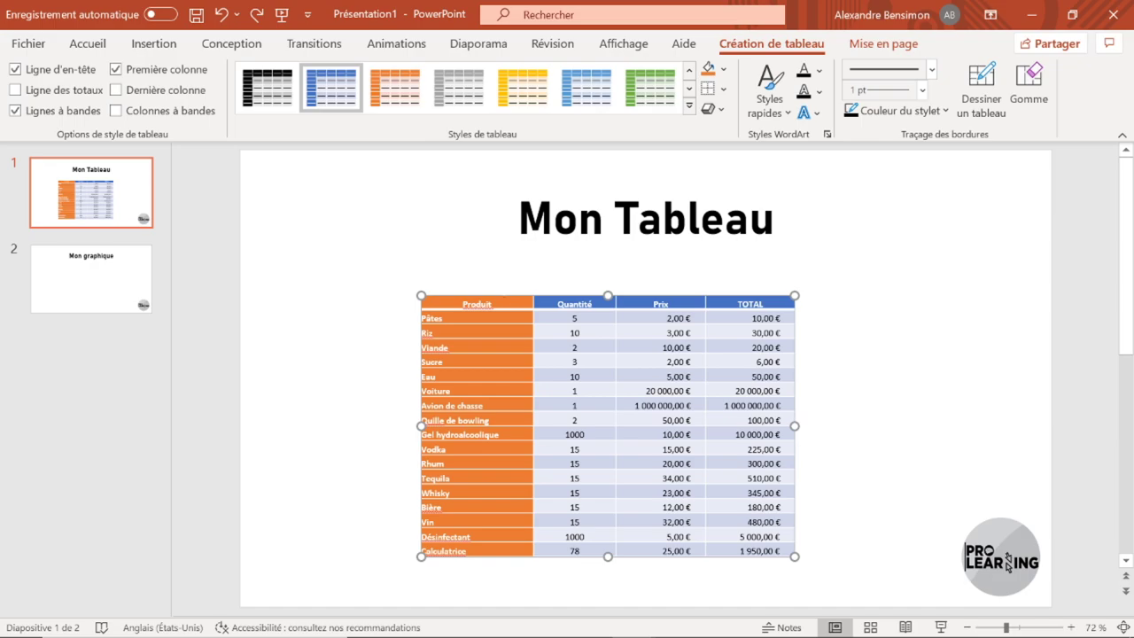
key("ctrl+z")
left_click(724, 69)
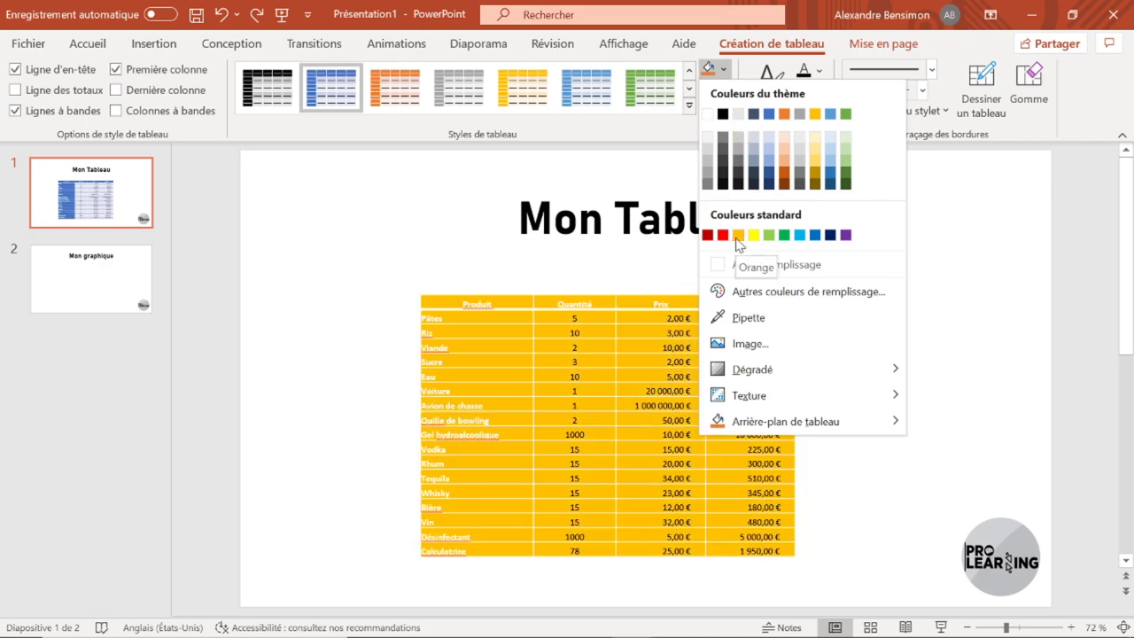
Step: Try an orange fill on the Pâtes quantity and Eau price cells
key("Escape")
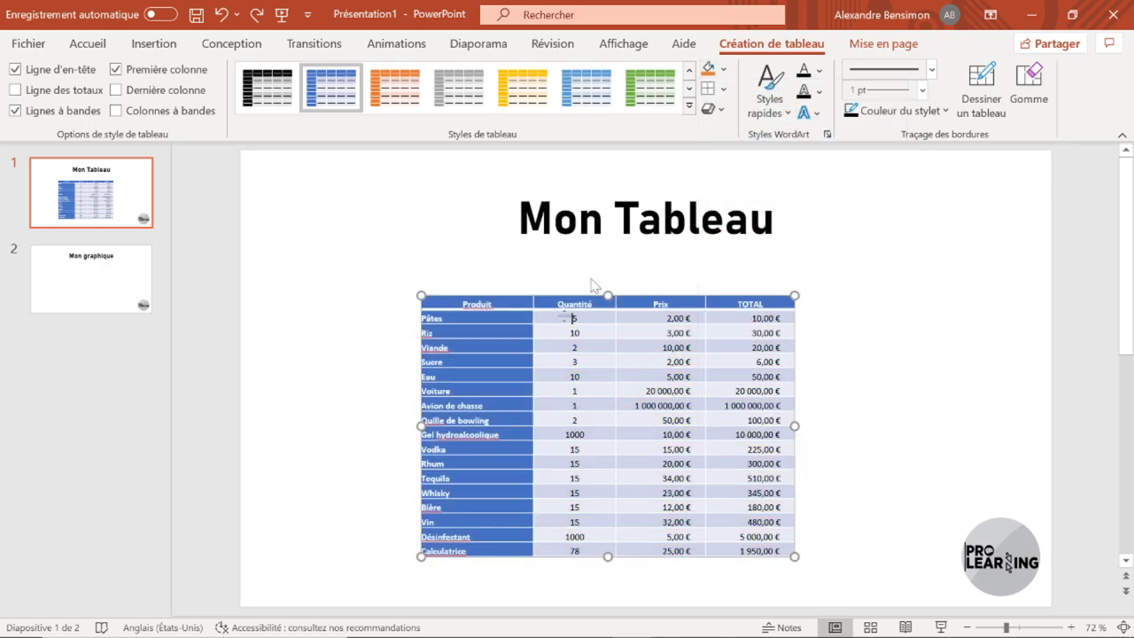
left_click(708, 69)
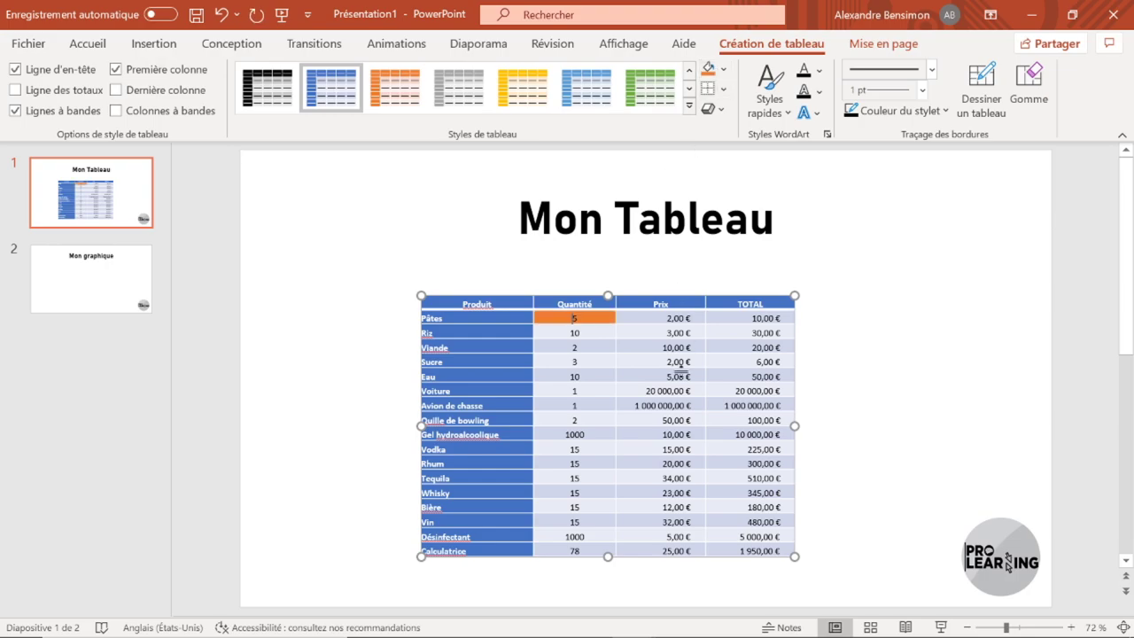
left_click(708, 69)
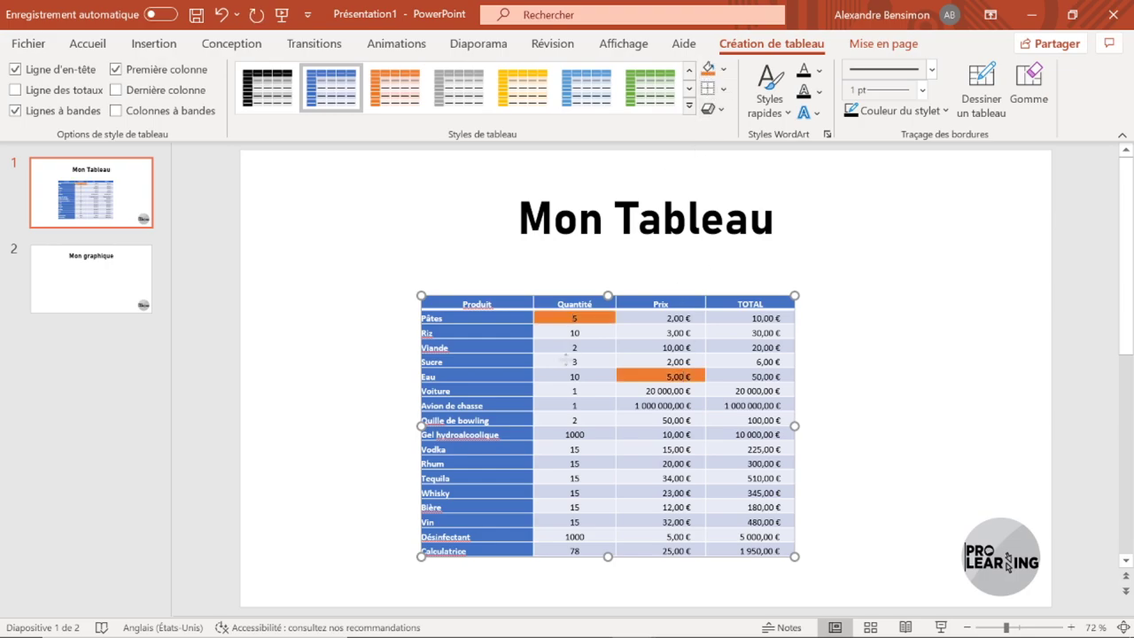
Step: Look through the table Effets options without applying any, then show the Mise en page table tools
left_click(708, 108)
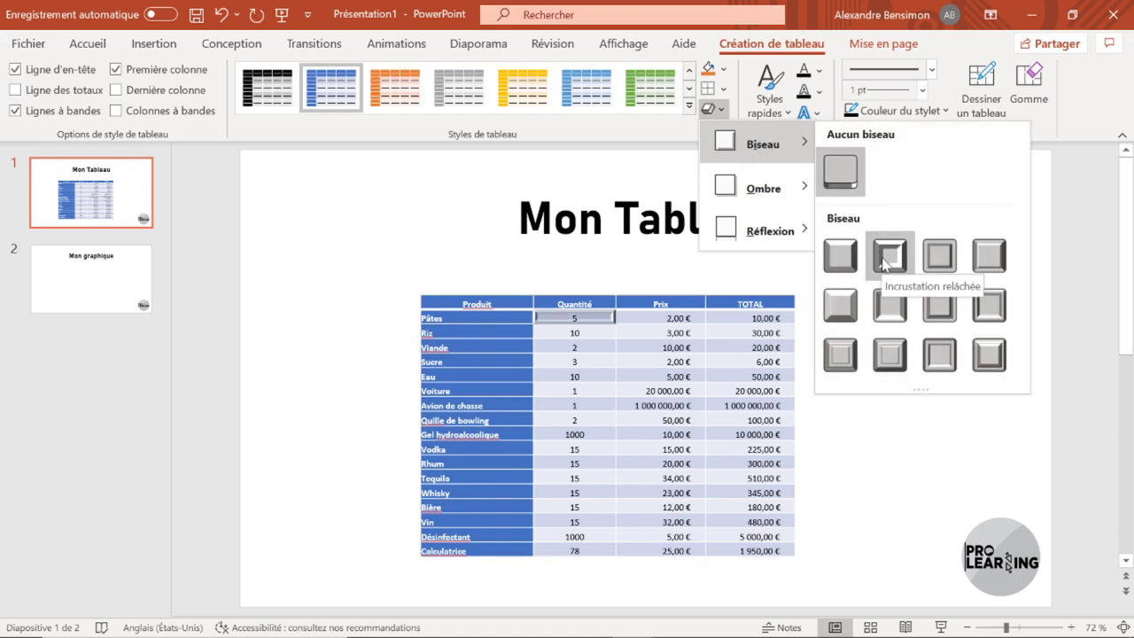
mouse_move(764, 229)
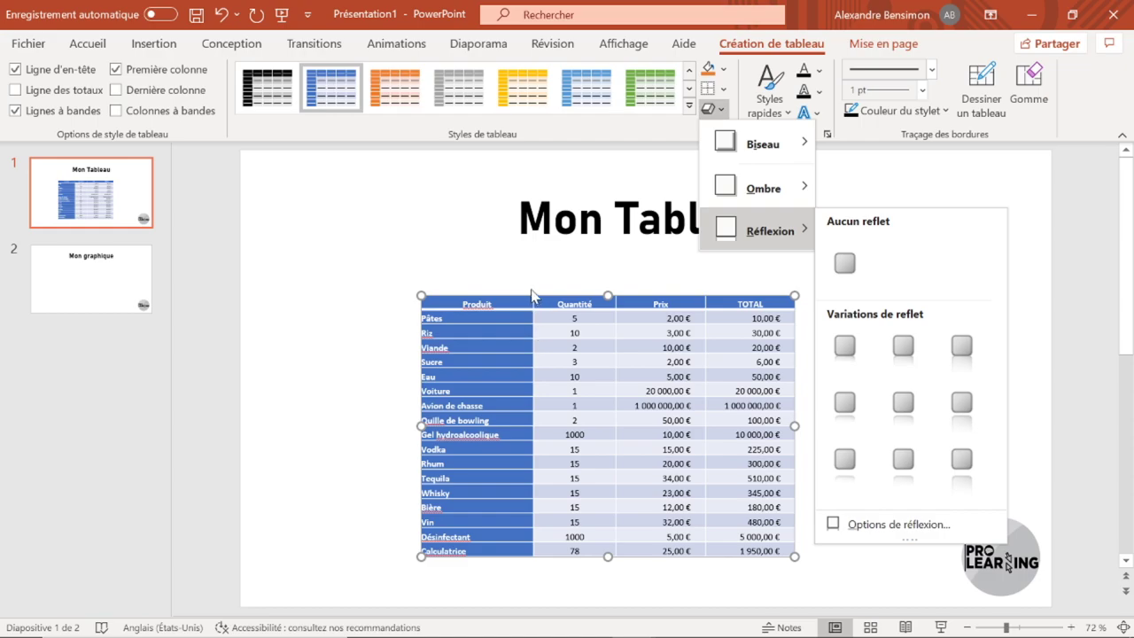
left_click(534, 299)
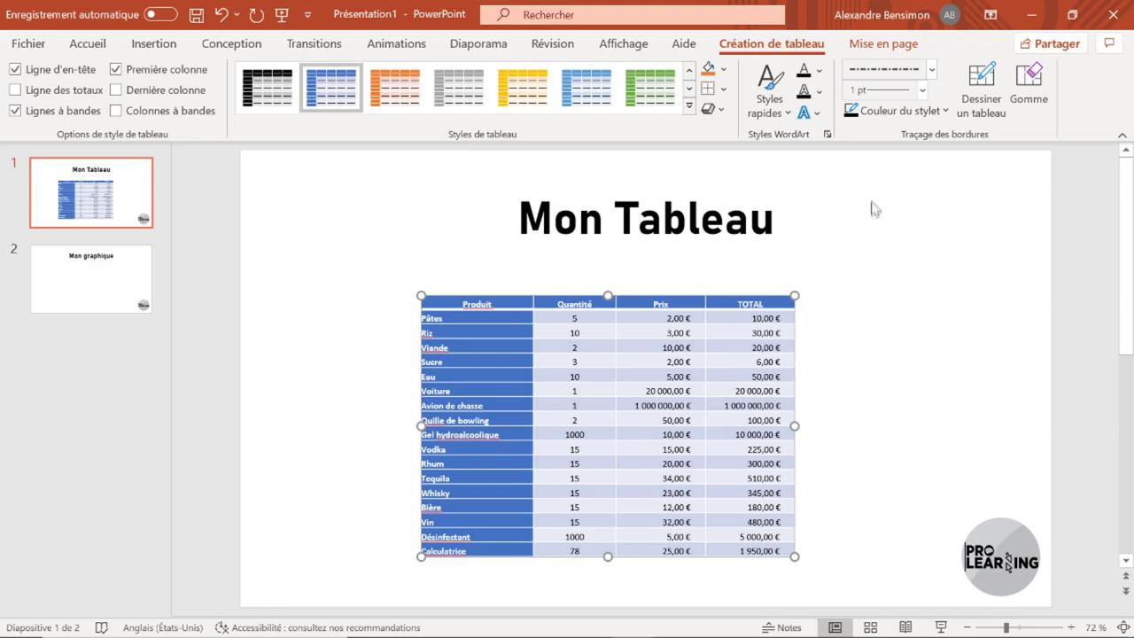
left_click(858, 49)
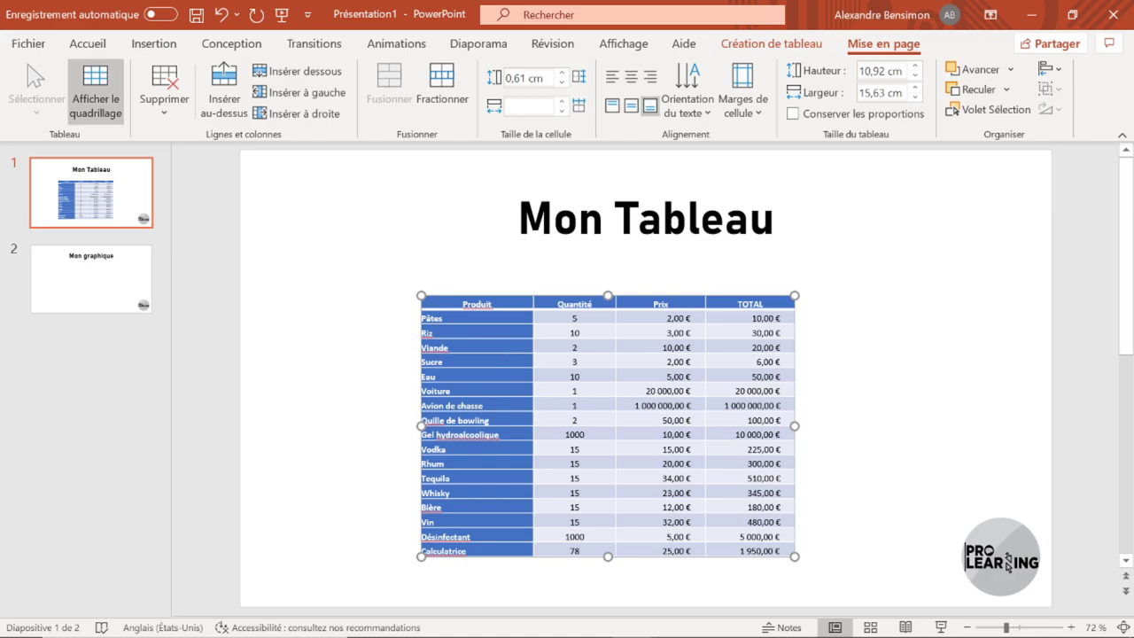
Step: Merge the first-column cells from Riz to Avion de chasse, then undo the merge
left_click_drag(477, 334, 476, 406)
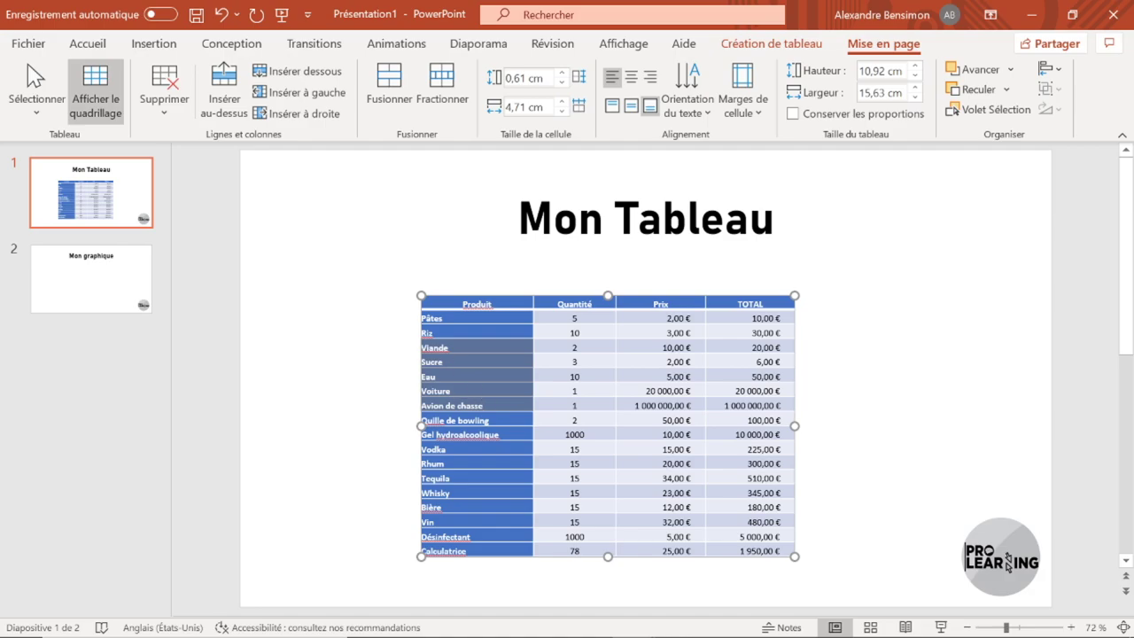
left_click(383, 98)
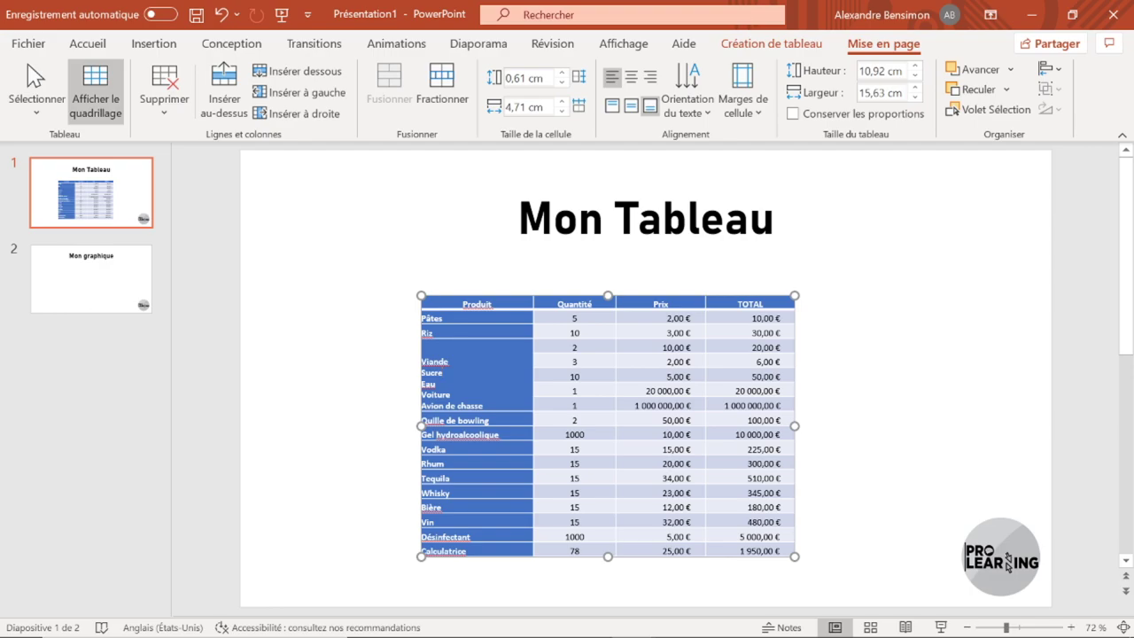
key("ctrl+z")
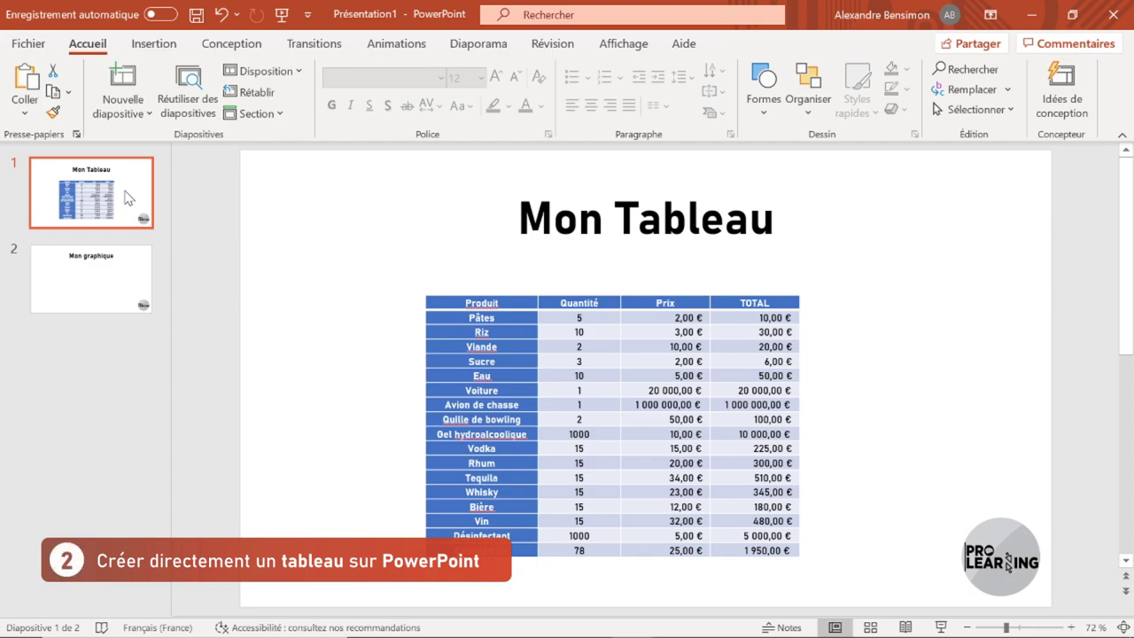
Step: Paste a copy of slide 1 as a new slide and delete its copied table
key("ctrl+v")
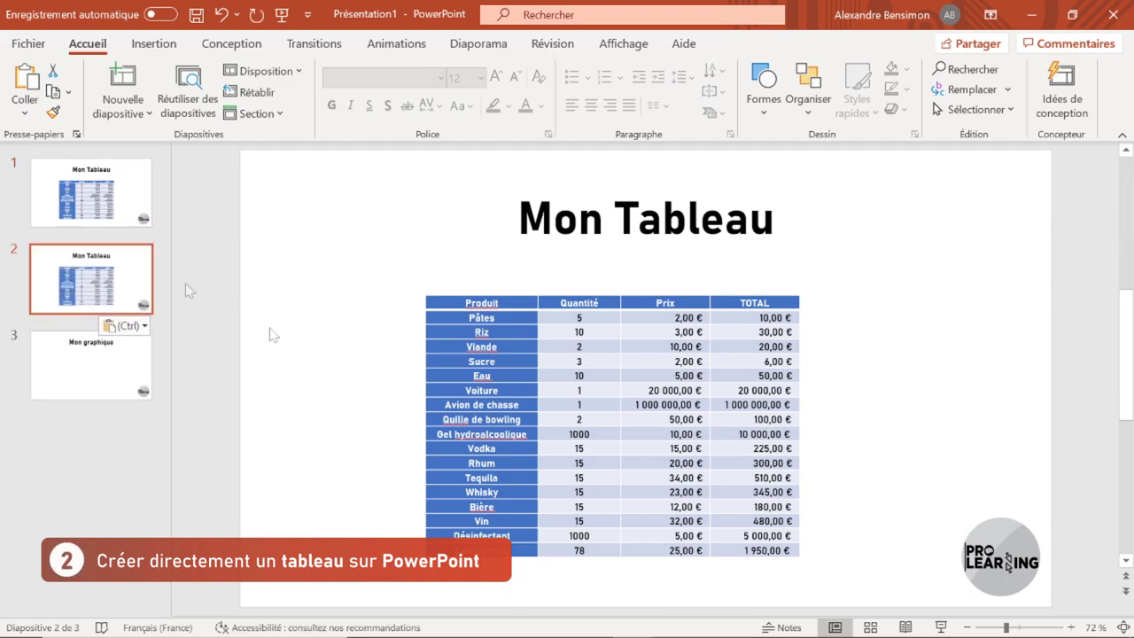
left_click(414, 305)
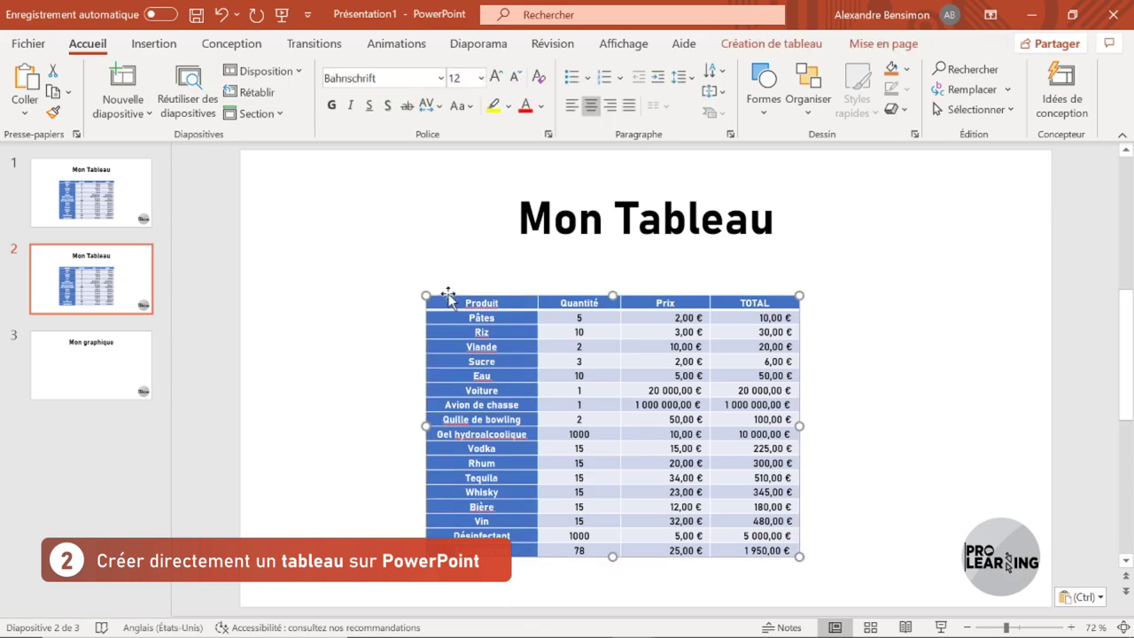
key("Delete")
Step: Insert a 3-column, 4-row table and move it below the Mon Tableau title
left_click(169, 48)
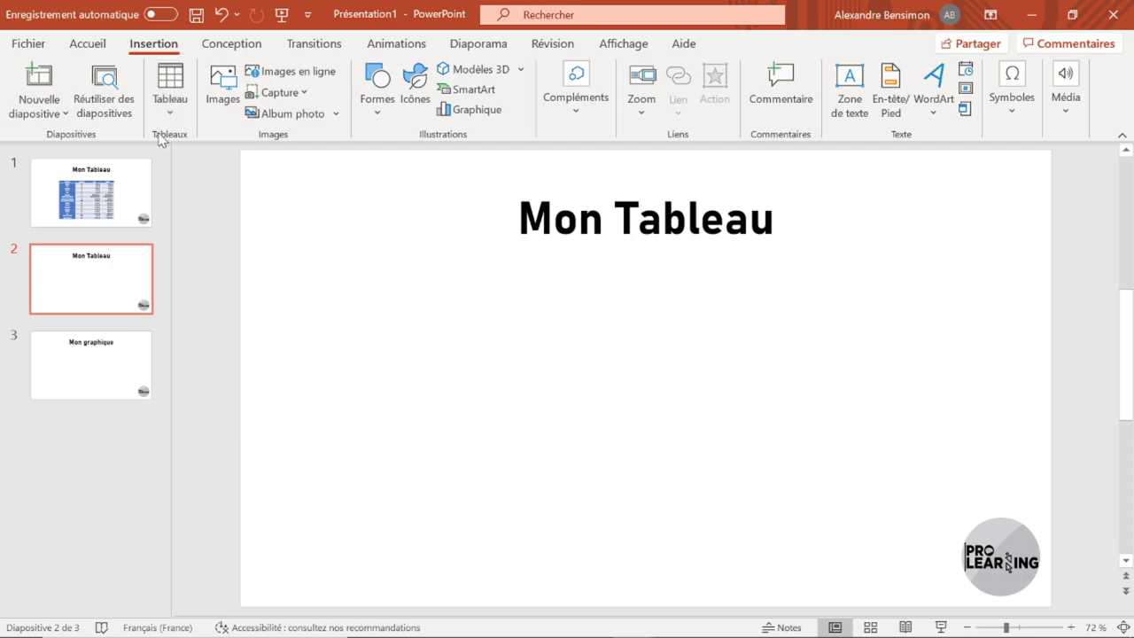
left_click(171, 107)
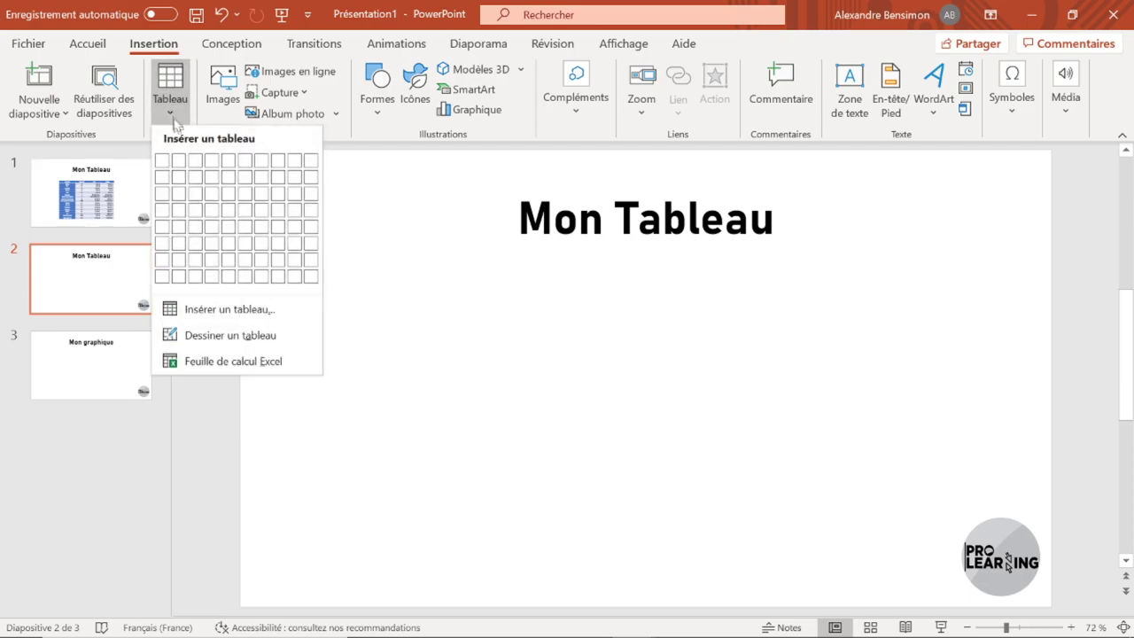
left_click(198, 216)
left_click_drag(592, 198, 587, 354)
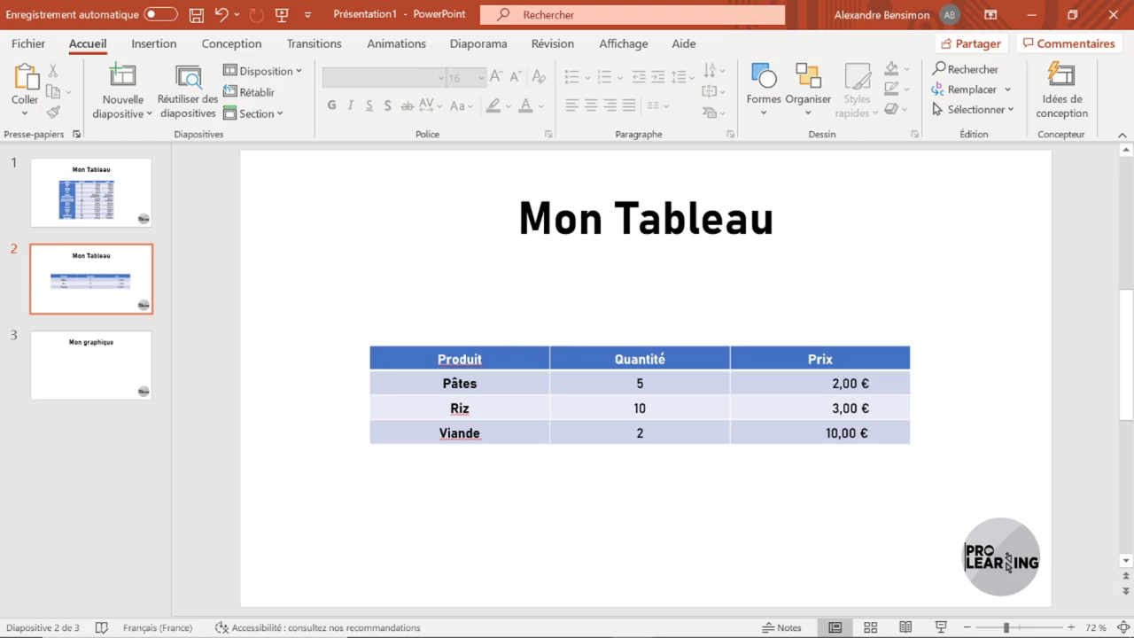
left_click(121, 205)
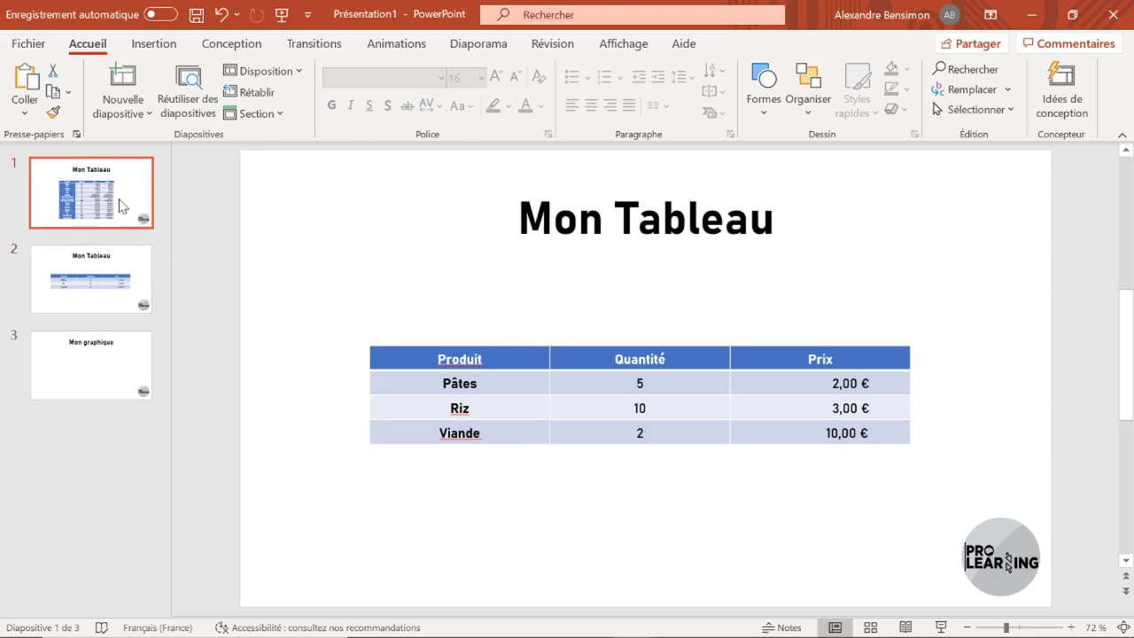
Step: Apply the grey table style to slide 2's small table, keeping row banding on
left_click(106, 295)
left_click(523, 357)
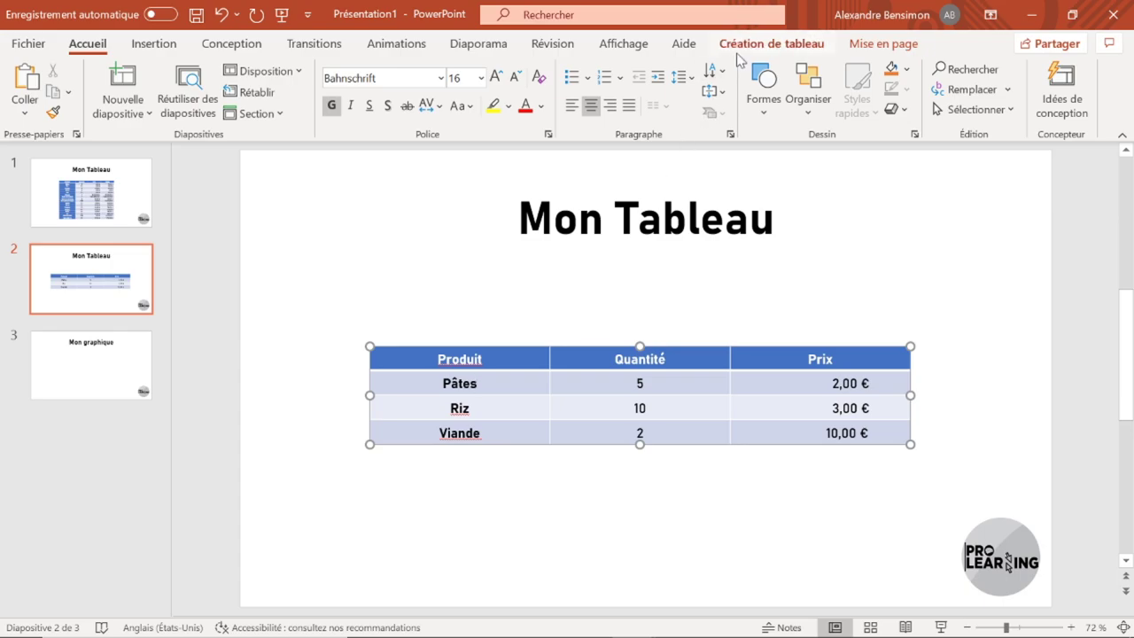
left_click(771, 43)
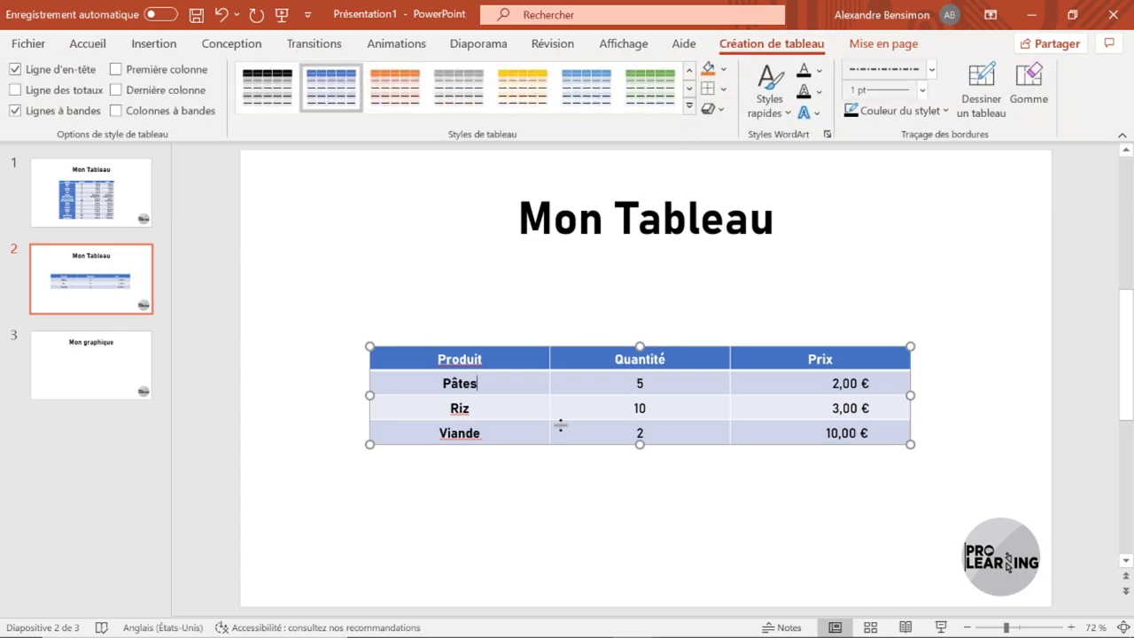
left_click(15, 110)
left_click(15, 111)
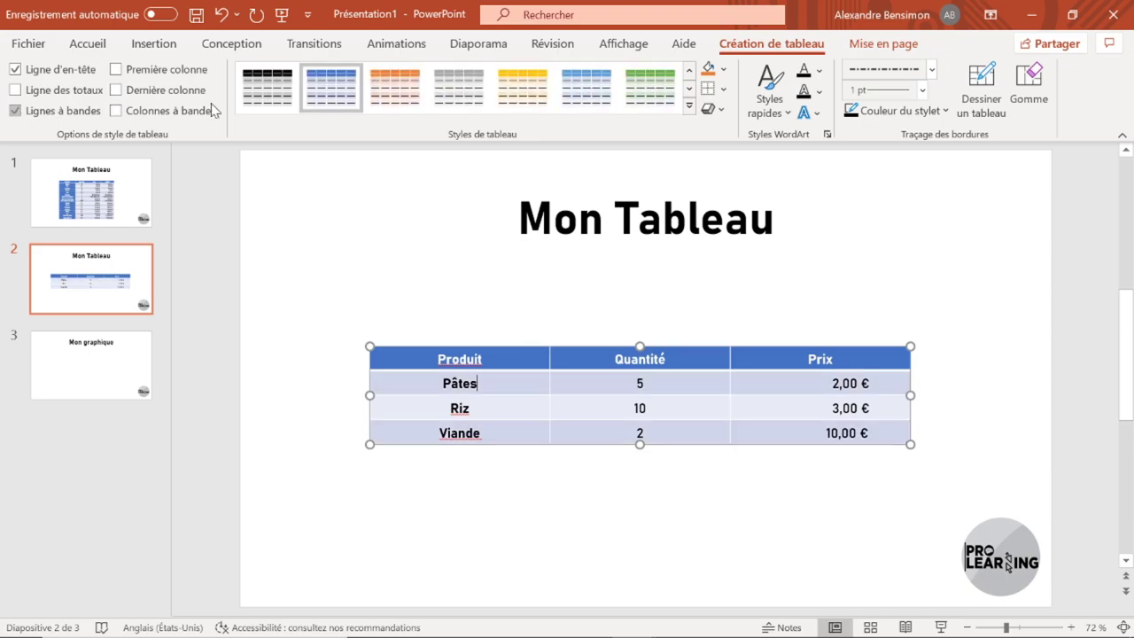
left_click(584, 91)
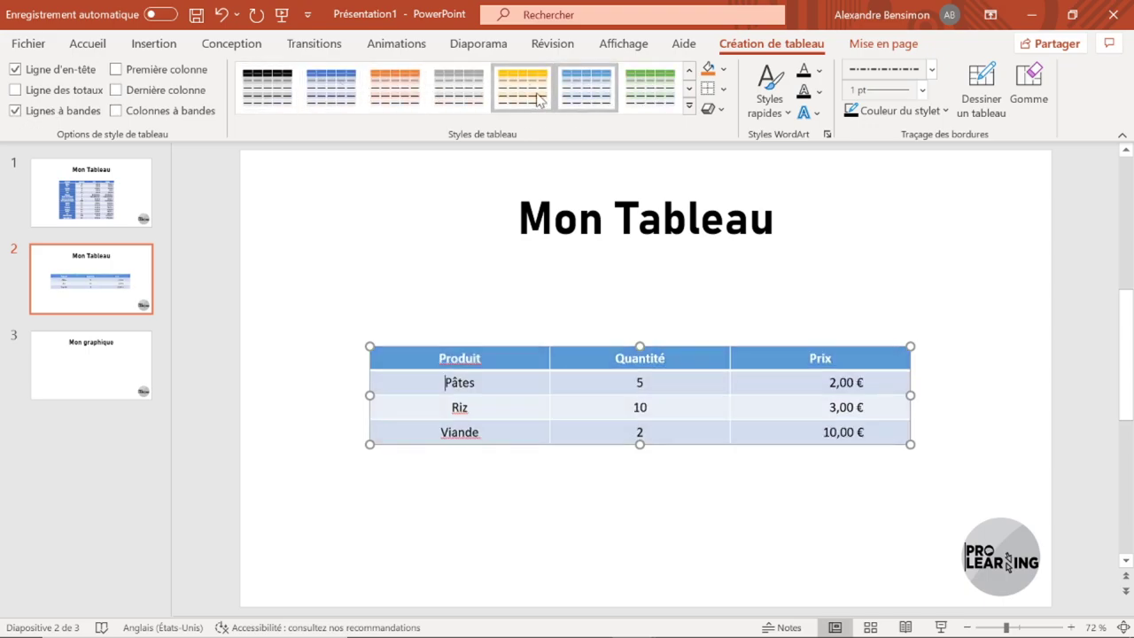
left_click(458, 88)
left_click(921, 43)
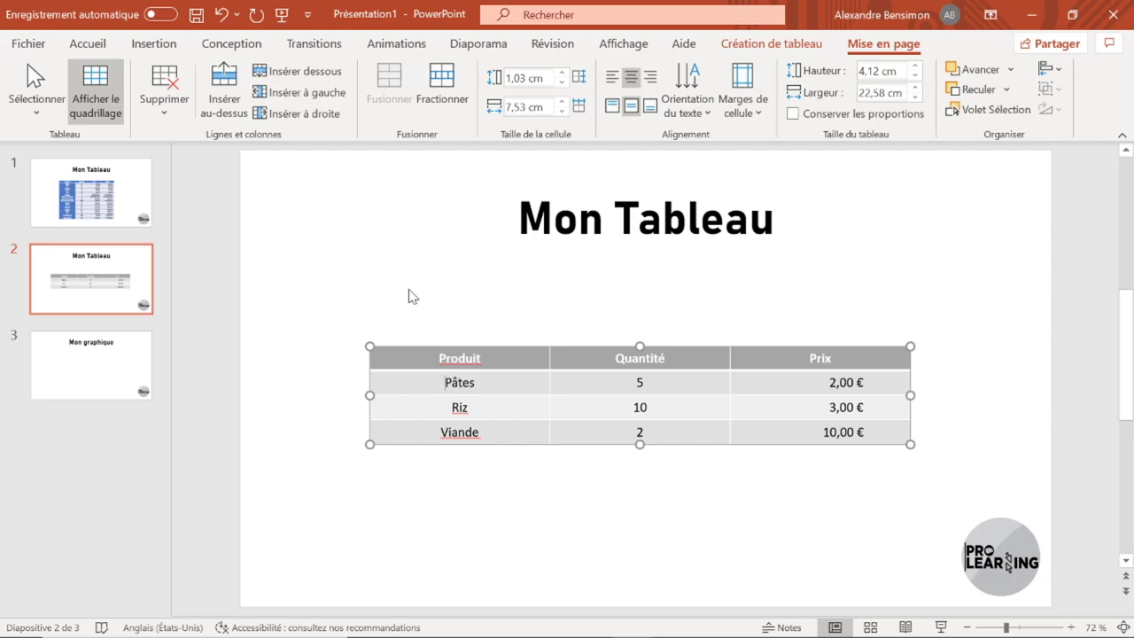
left_click(409, 296)
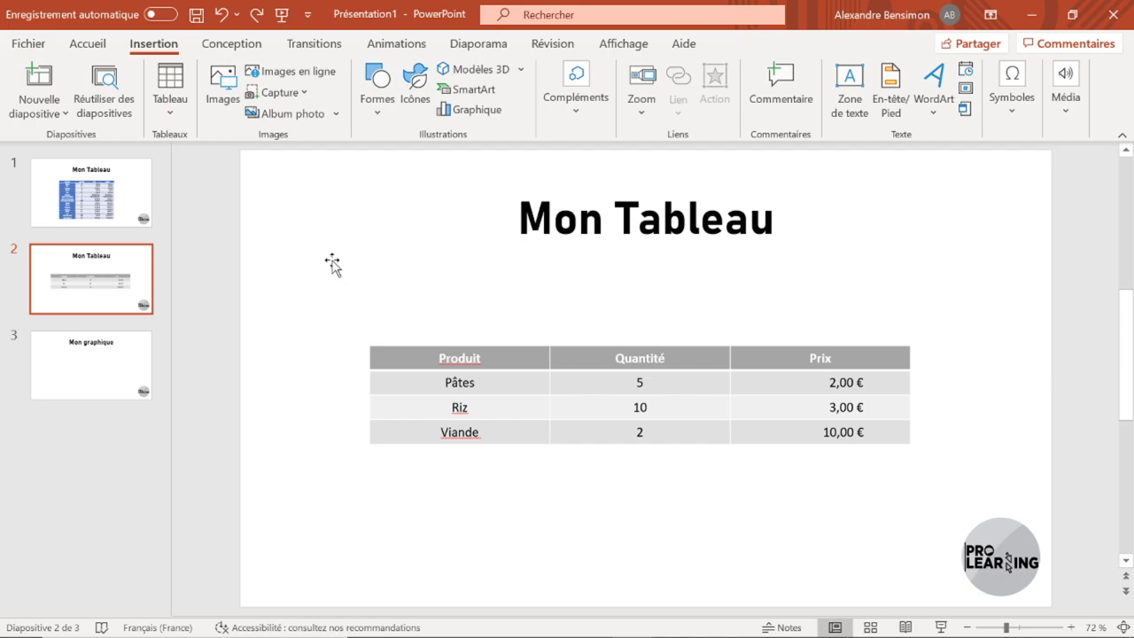
Step: Duplicate slide 2 as a new slide 3 and delete its copied table
left_click(128, 275)
key("ctrl+c")
key("ctrl+v")
left_click(619, 345)
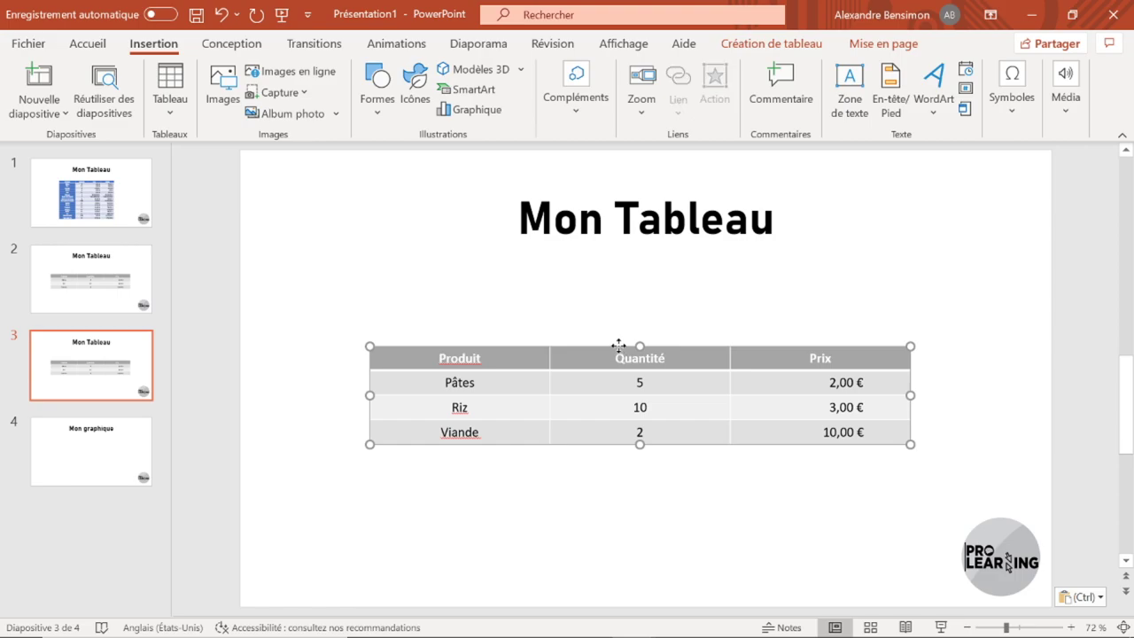
key("Delete")
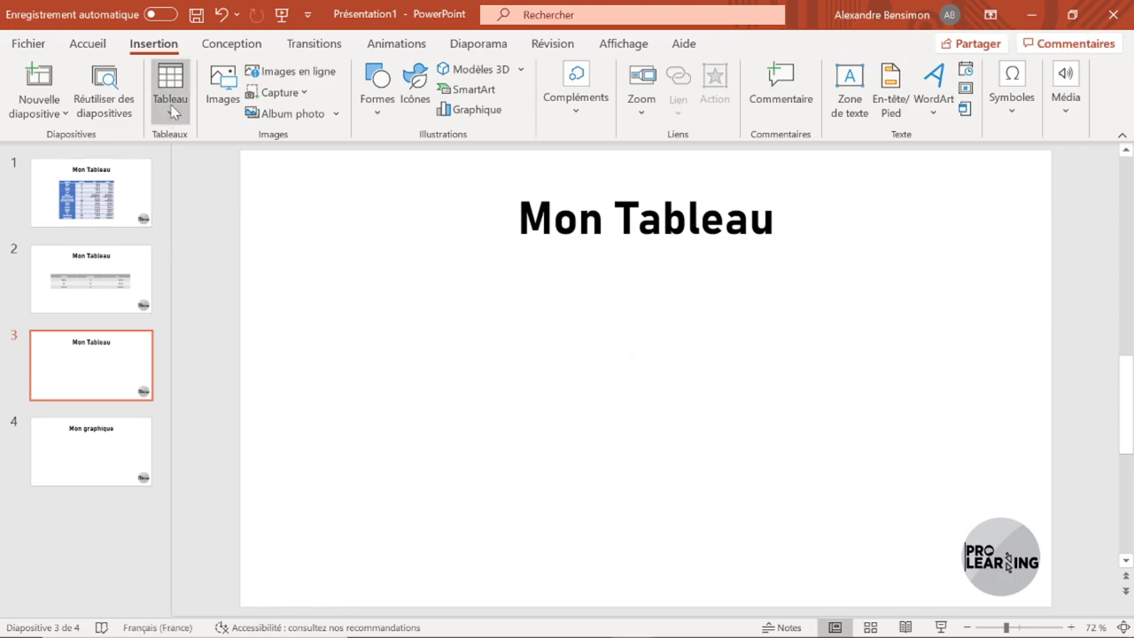
Step: Embed an Excel worksheet on the new slide and move it lower
left_click(171, 105)
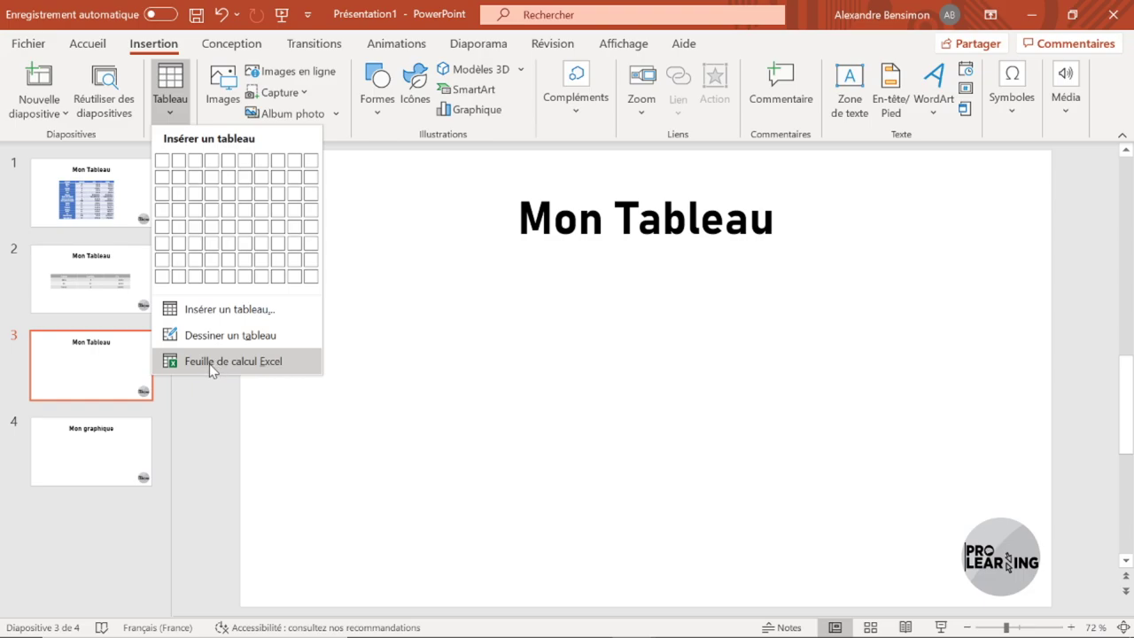
left_click(213, 361)
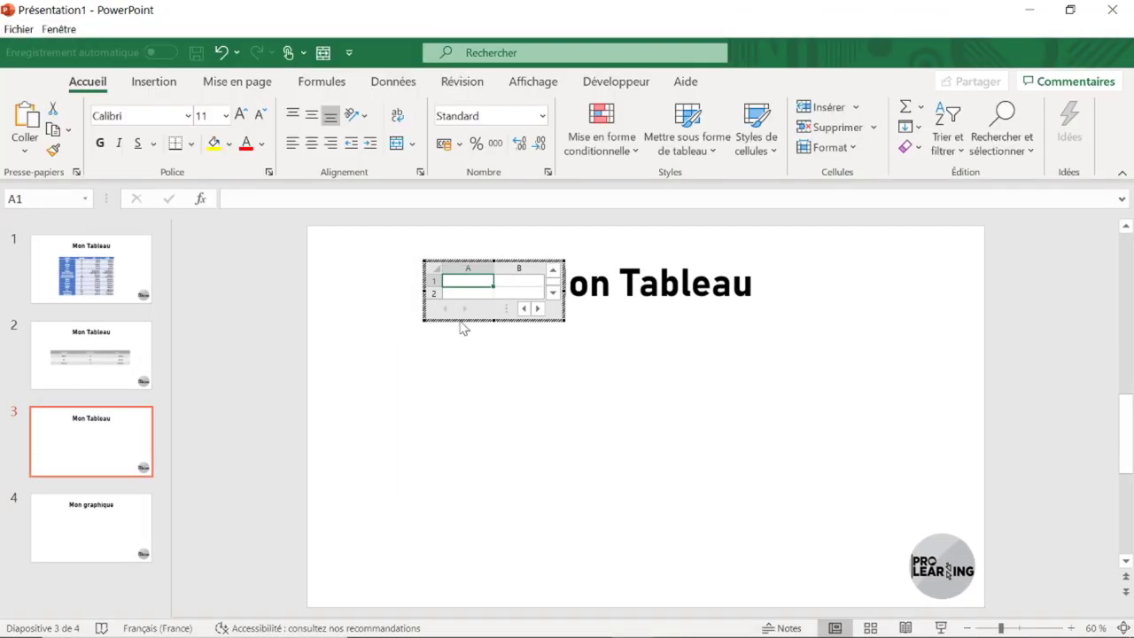
left_click_drag(462, 328, 527, 471)
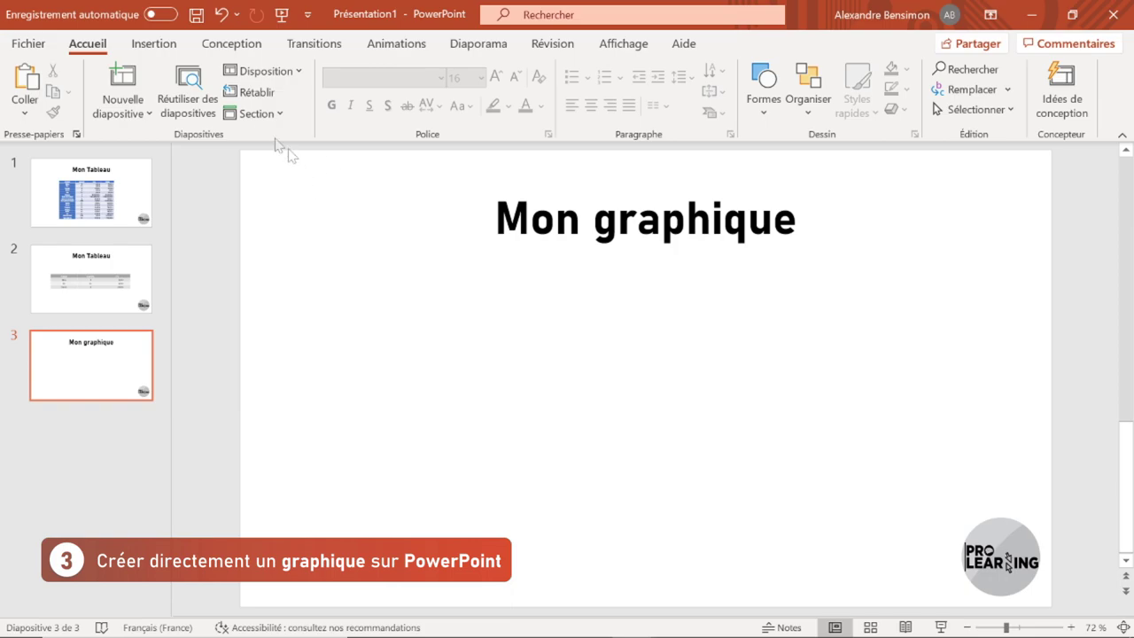
Step: Insert a pie (Secteurs) chart on the Mon graphique slide
left_click(167, 46)
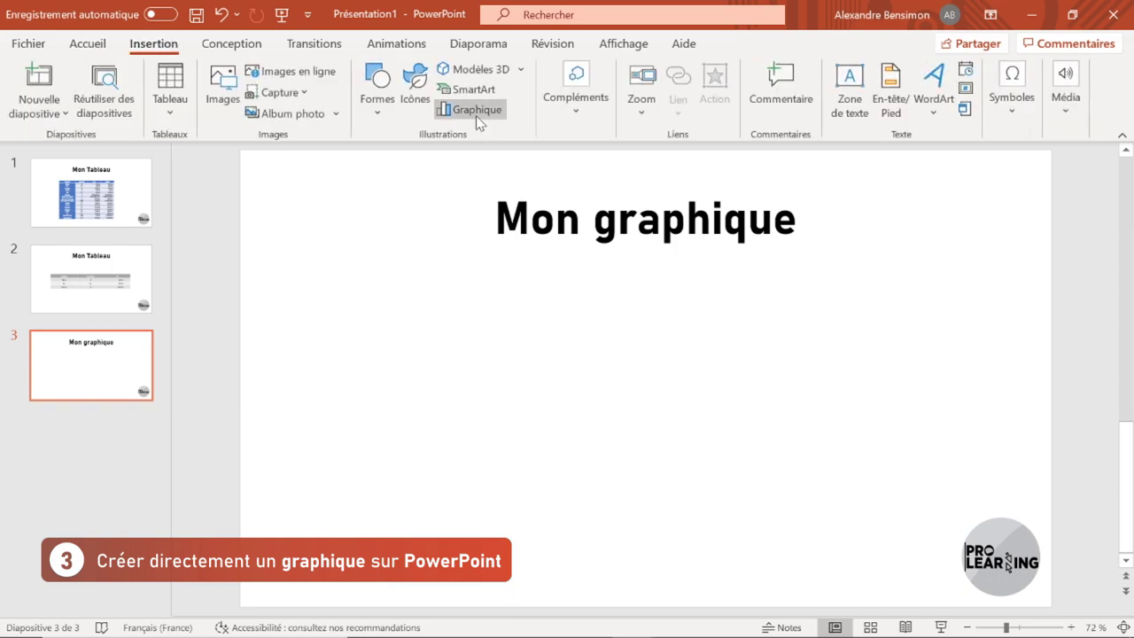
left_click(453, 118)
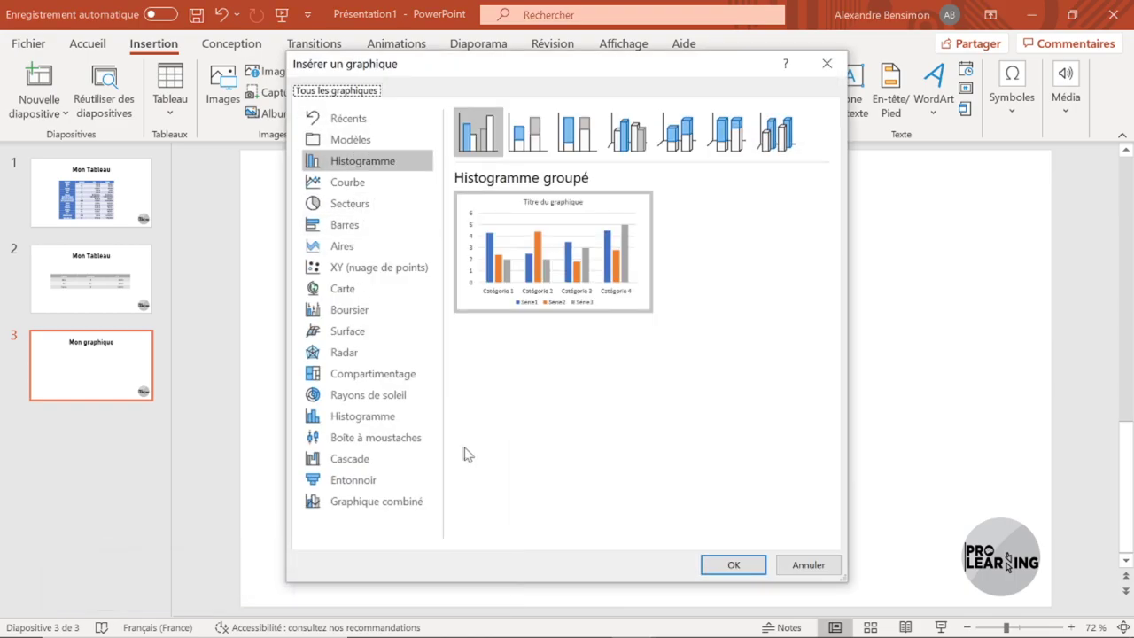
left_click(394, 204)
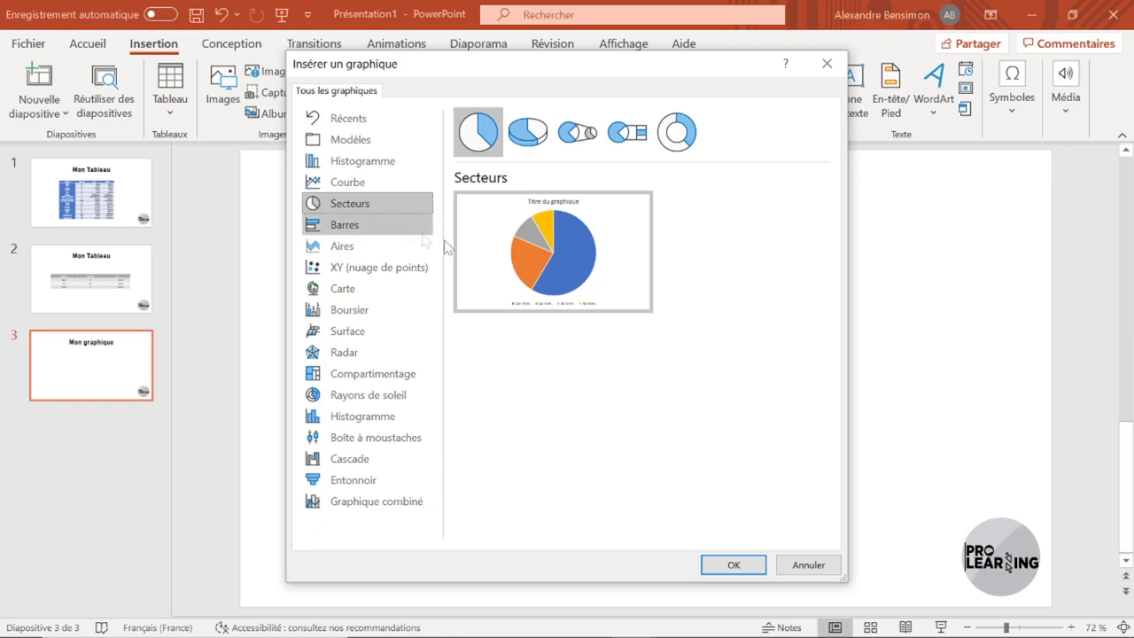
left_click(732, 566)
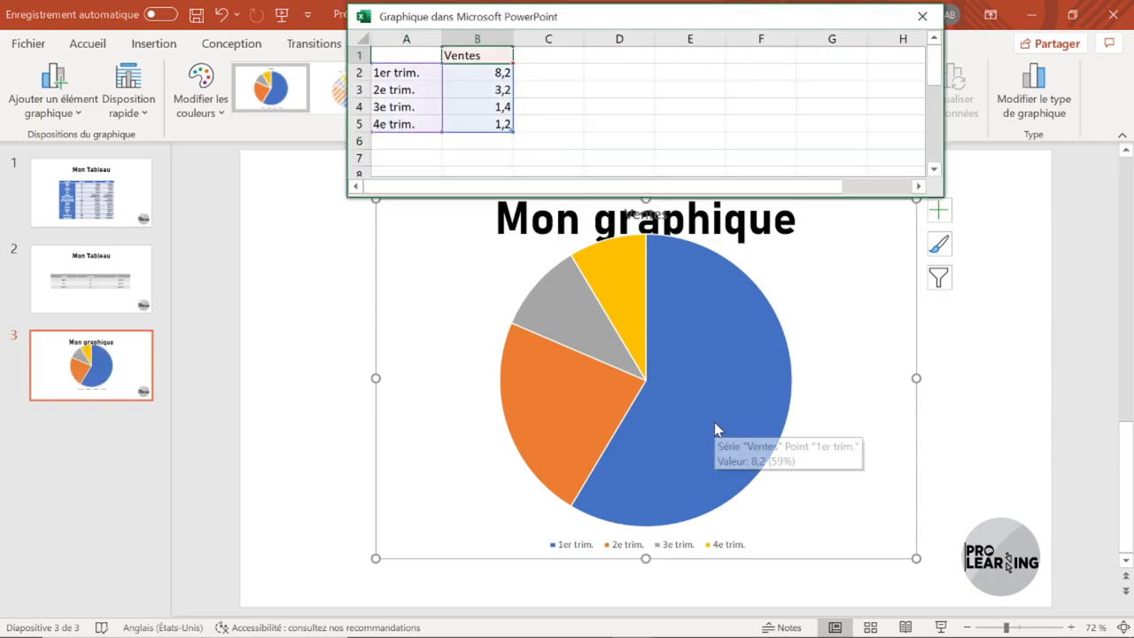
Step: Position the chart data sheet, select the A2:B5 labels and values, then close it
left_click_drag(722, 18, 514, 158)
left_click_drag(385, 167, 282, 109)
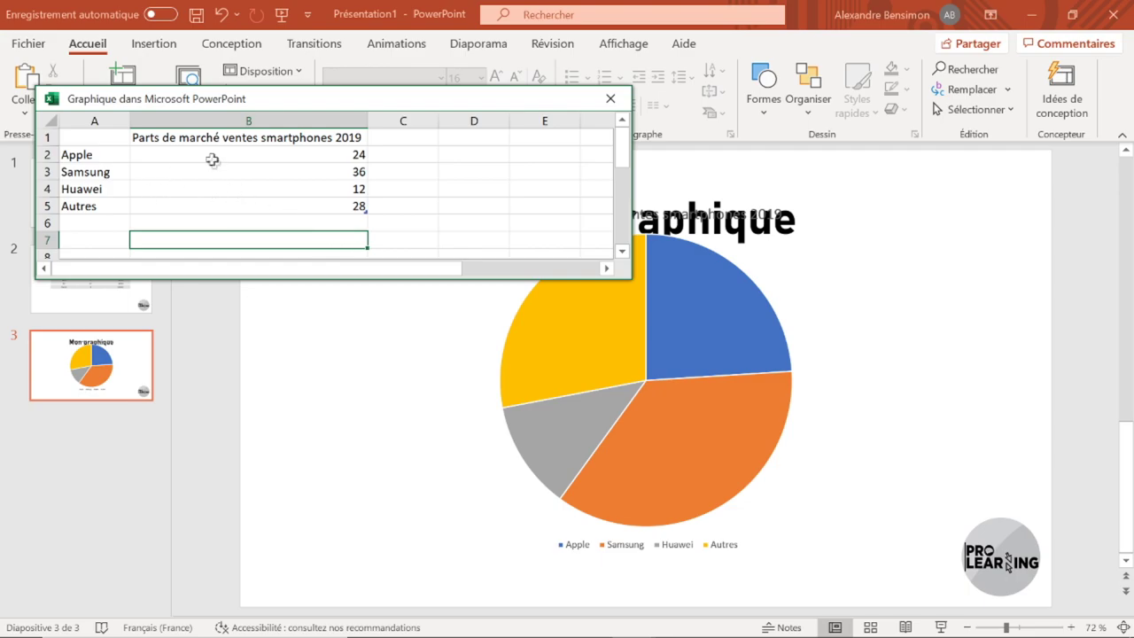
left_click_drag(157, 154, 121, 202)
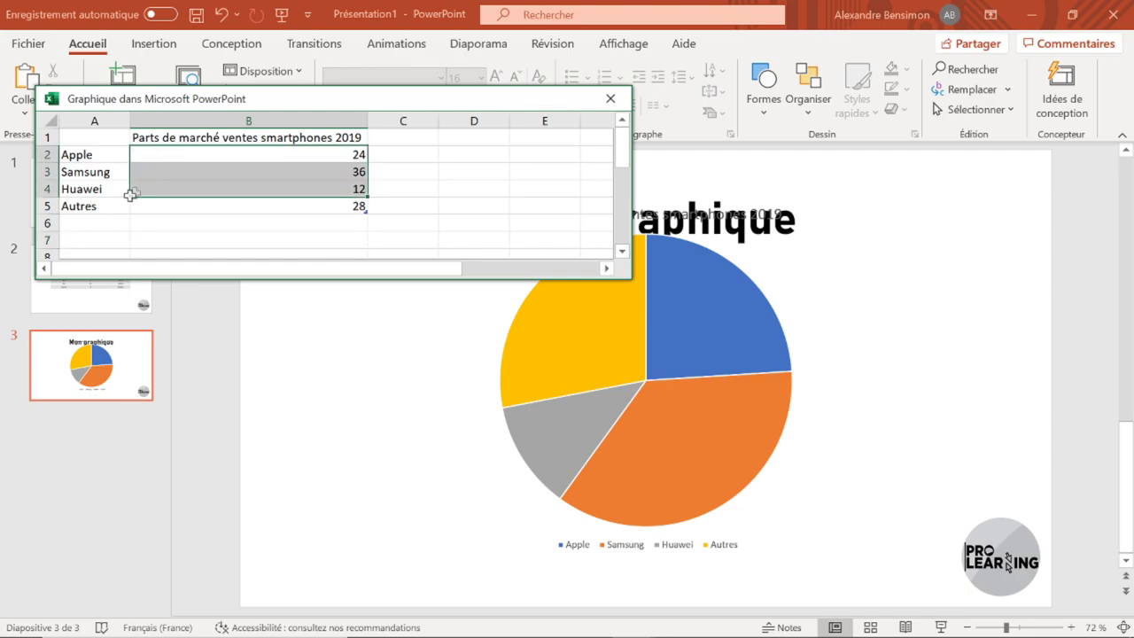
left_click(564, 331)
left_click(611, 99)
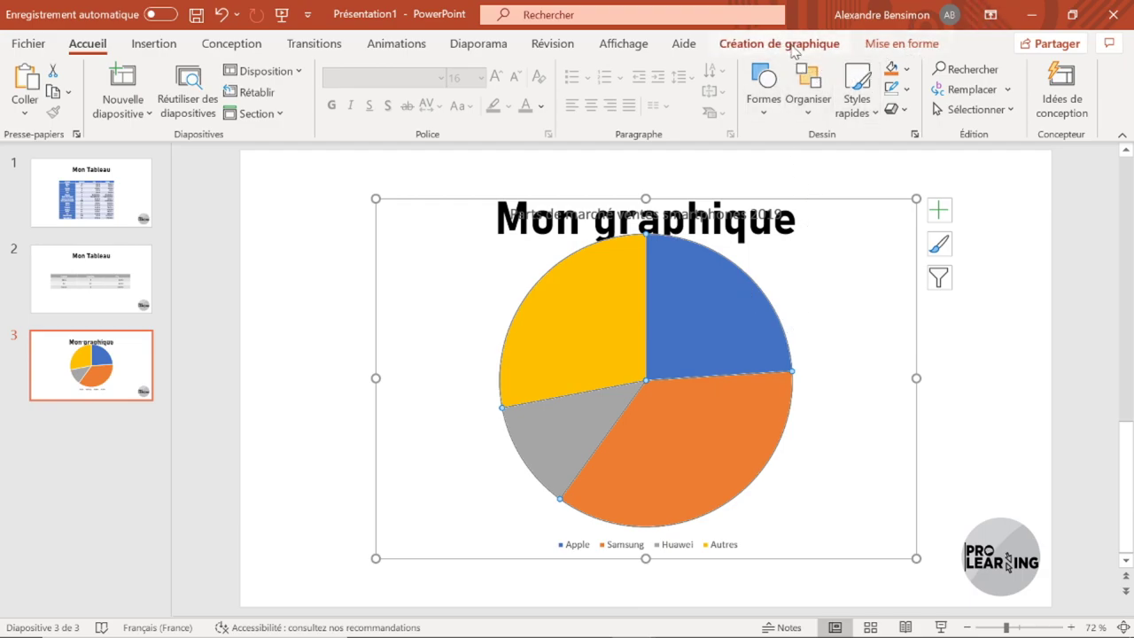
Step: Add data callout labels showing each slice's name and percentage
left_click(794, 46)
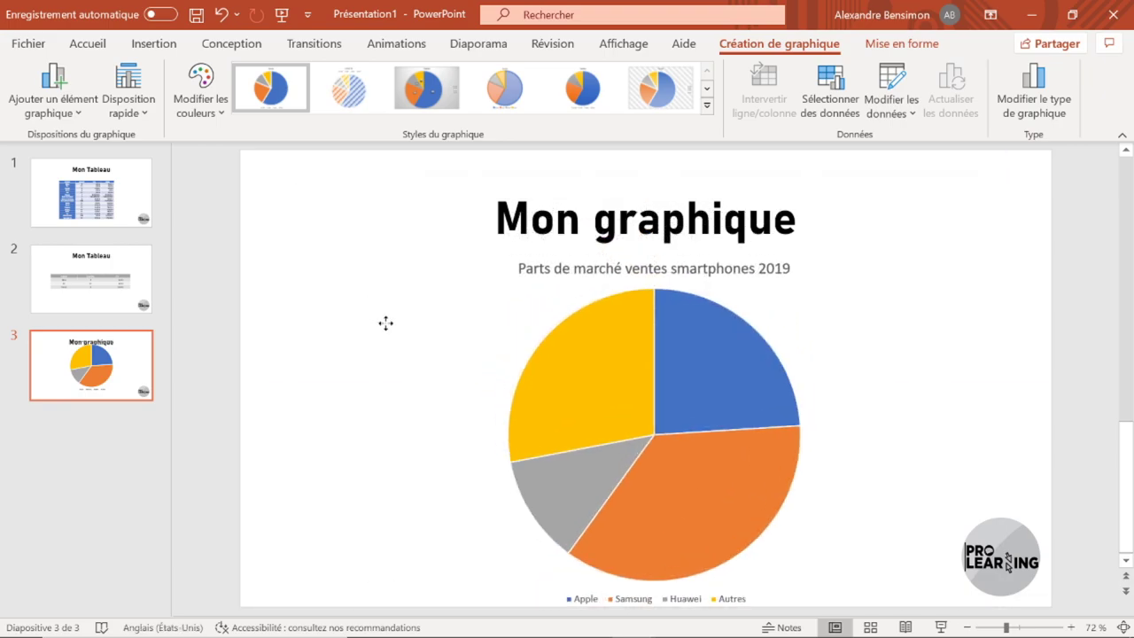
left_click(562, 281)
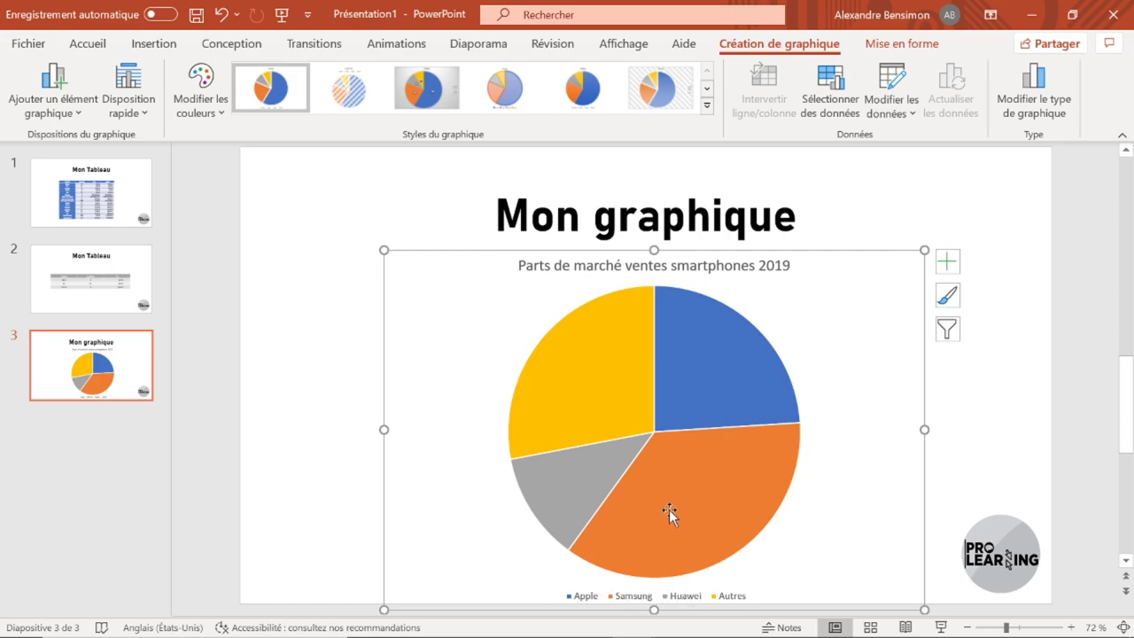
left_click(71, 104)
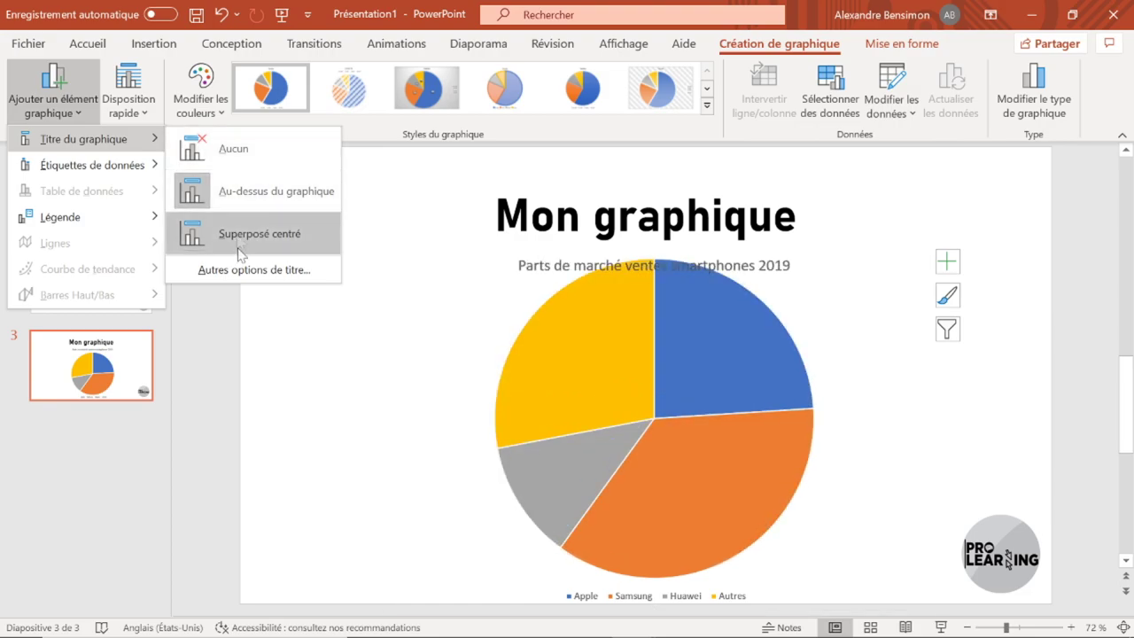
mouse_move(92, 164)
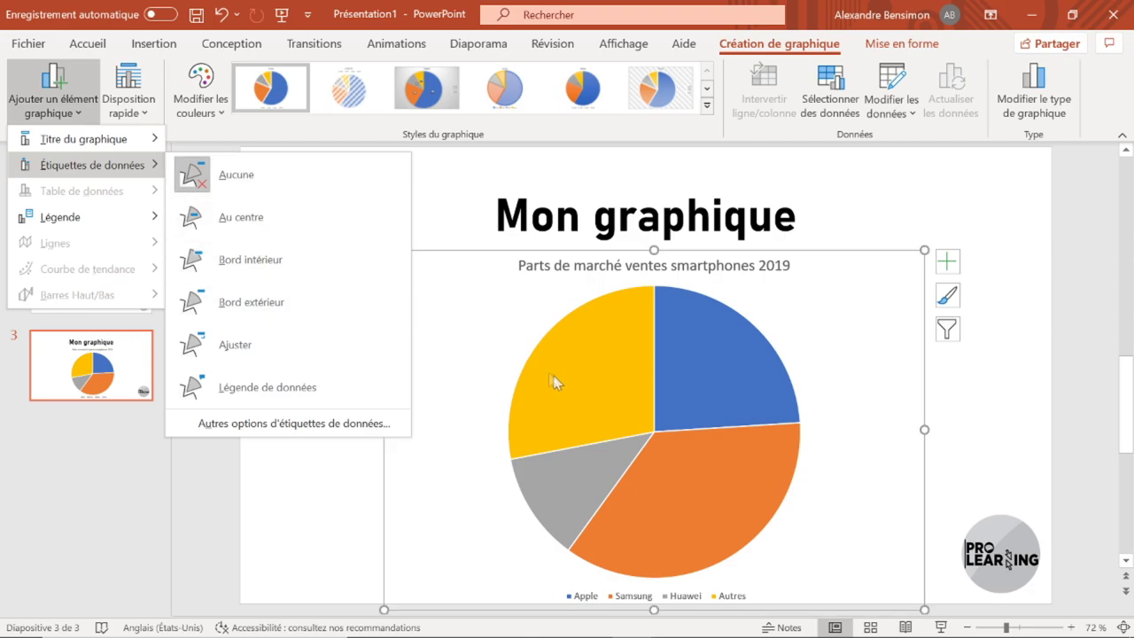
left_click(248, 387)
Step: Place the legend to the right of the pie and apply a preset quick layout
left_click(53, 88)
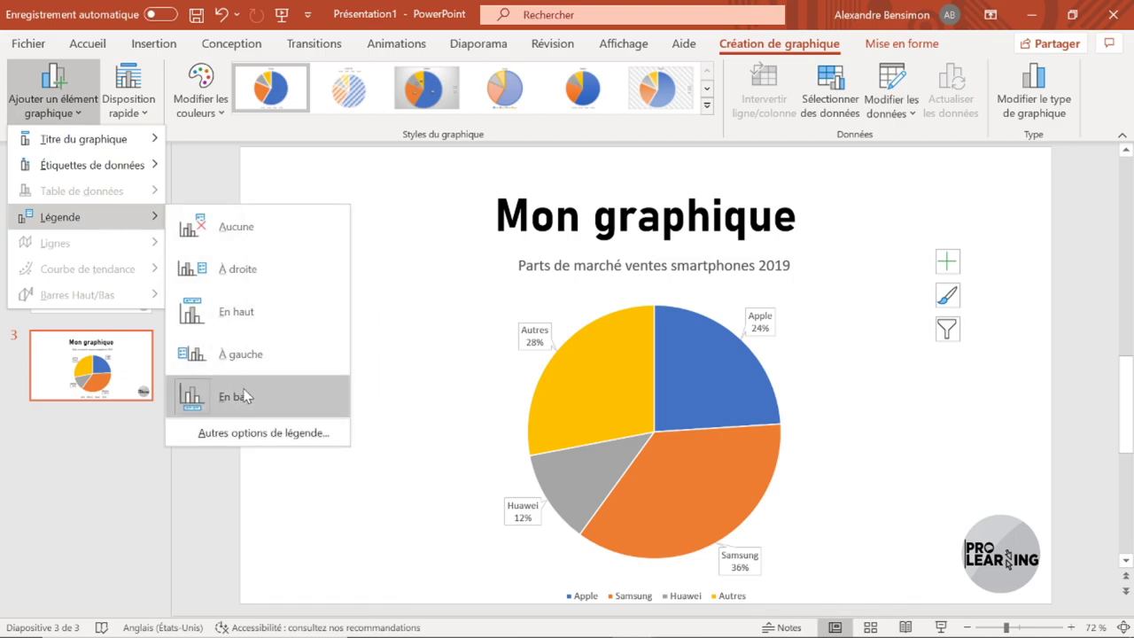
left_click(233, 272)
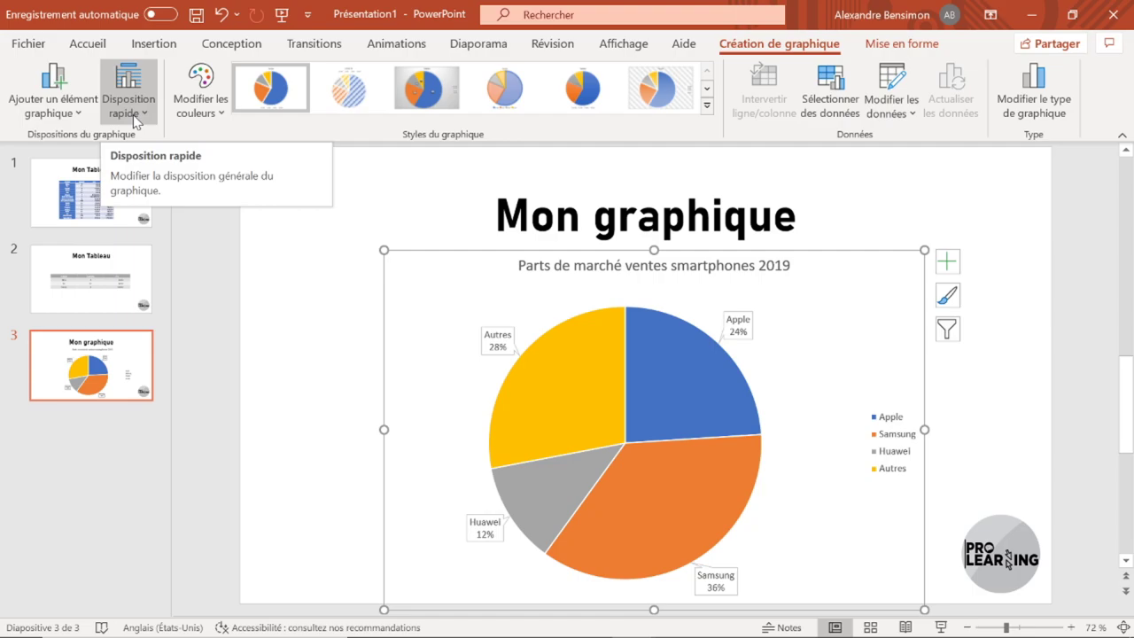
left_click(136, 116)
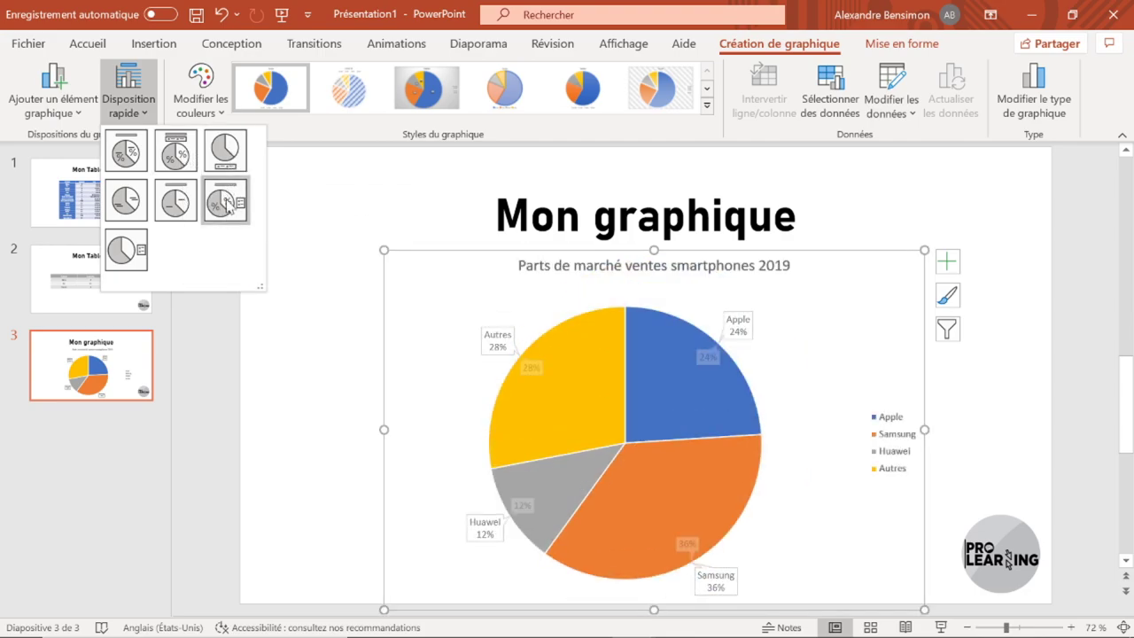
left_click(215, 103)
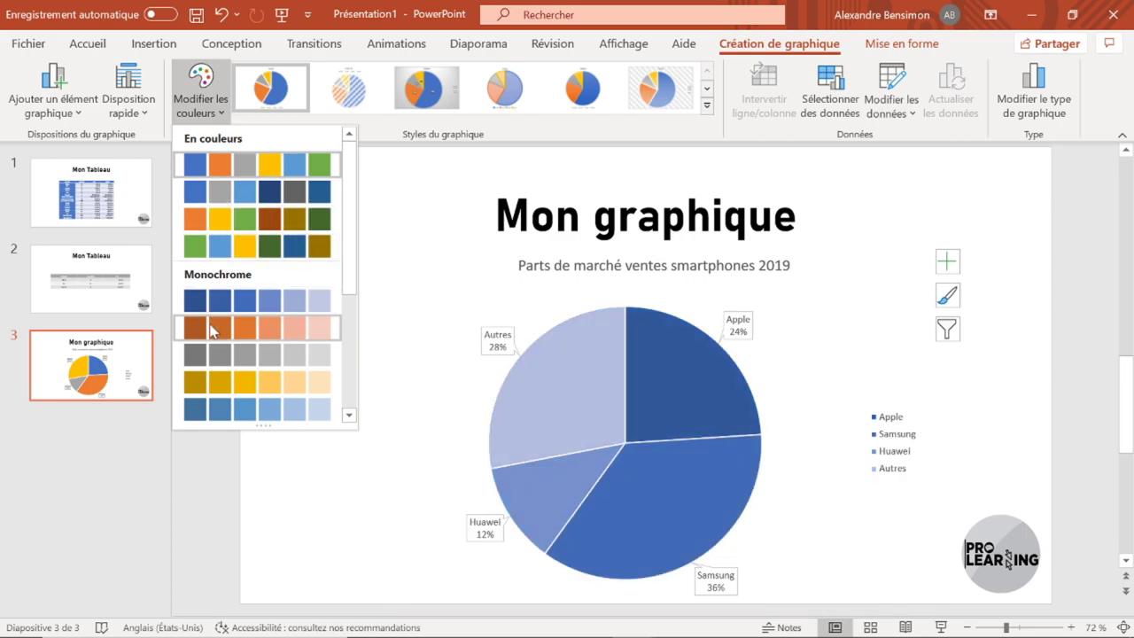
Step: Leave the colours unchanged and apply chart Style 9 with its bold uppercase title
scroll(220, 362, "down", 3)
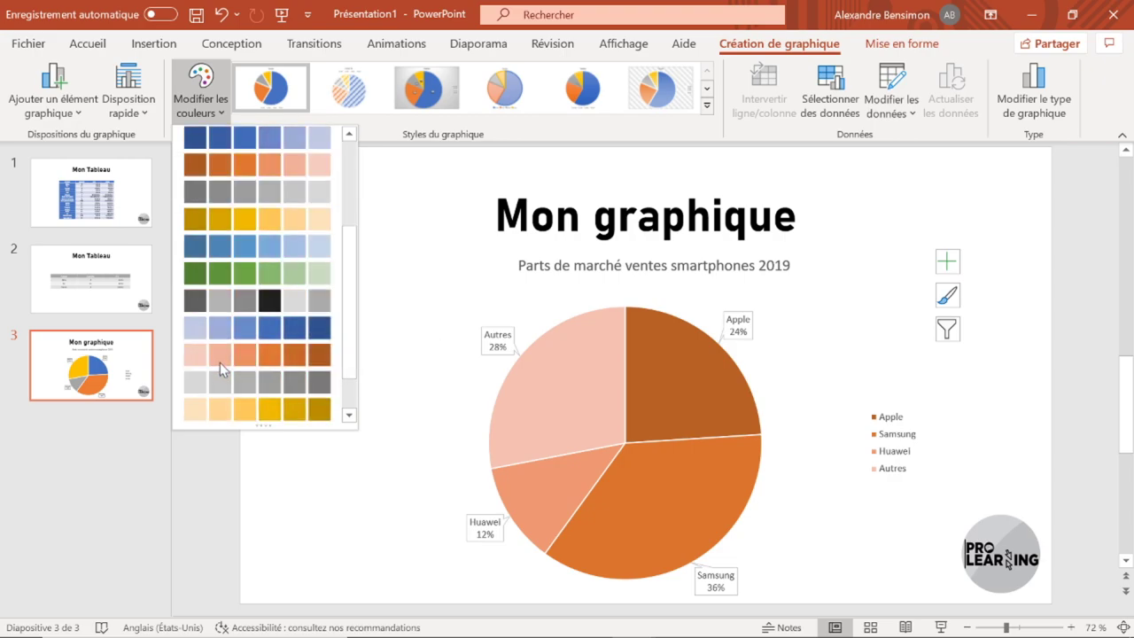
left_click(428, 123)
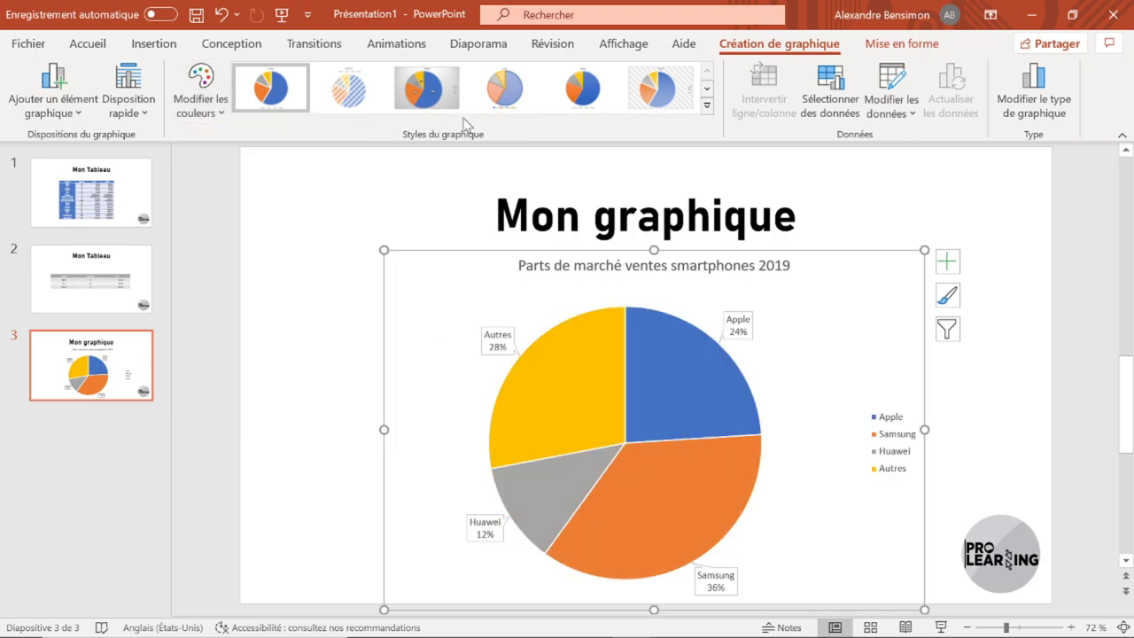
left_click(708, 106)
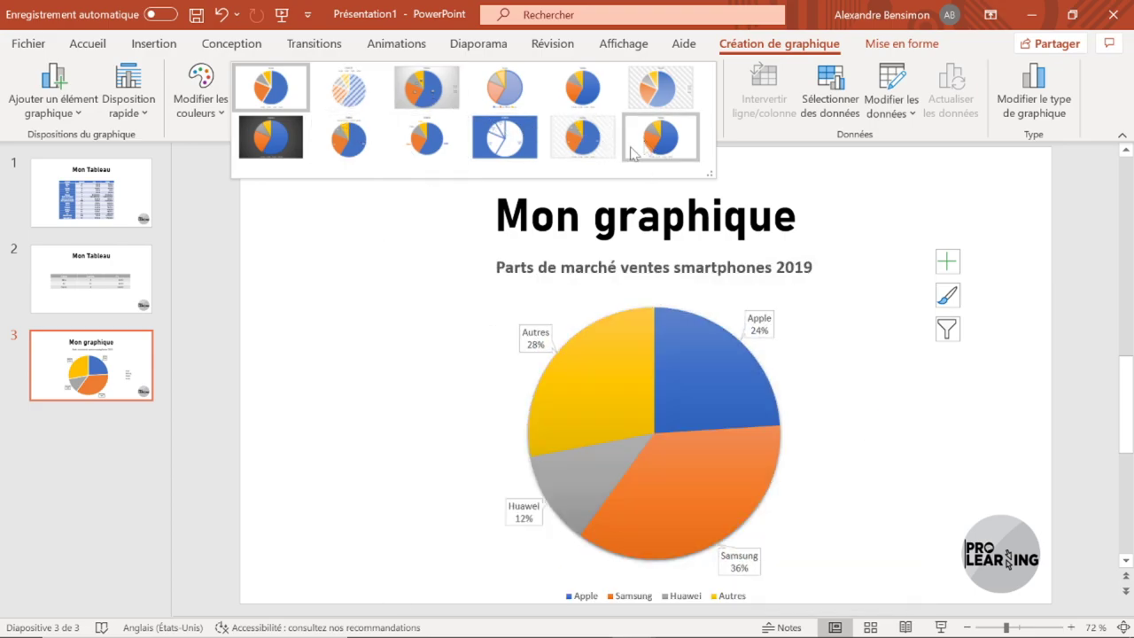
left_click(420, 155)
left_click(523, 342)
mouse_move(674, 496)
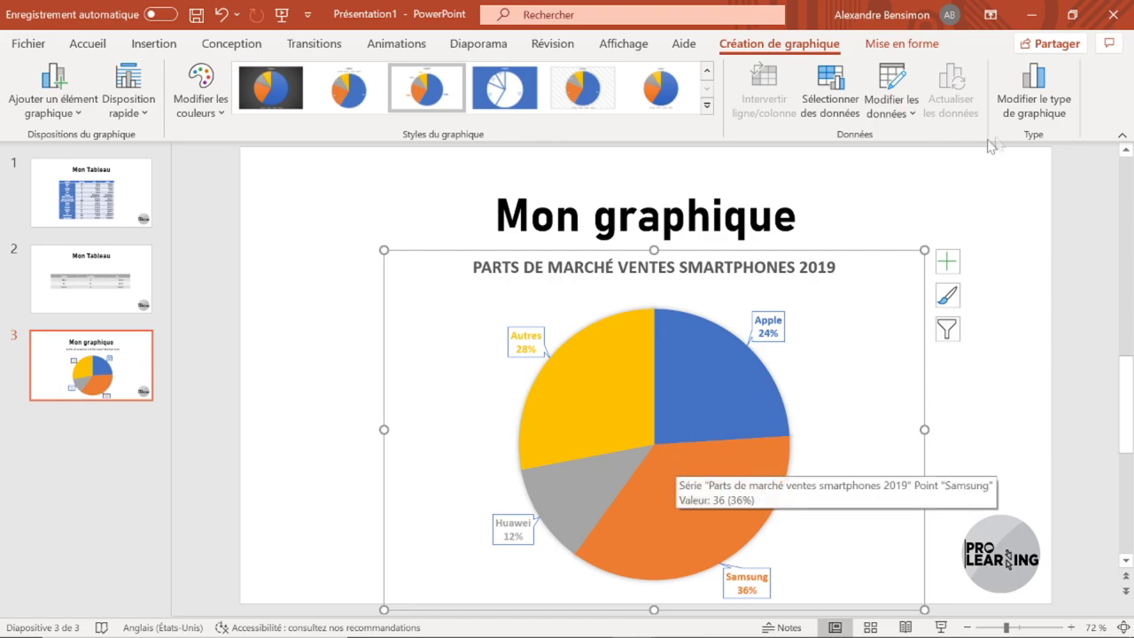
left_click(1030, 111)
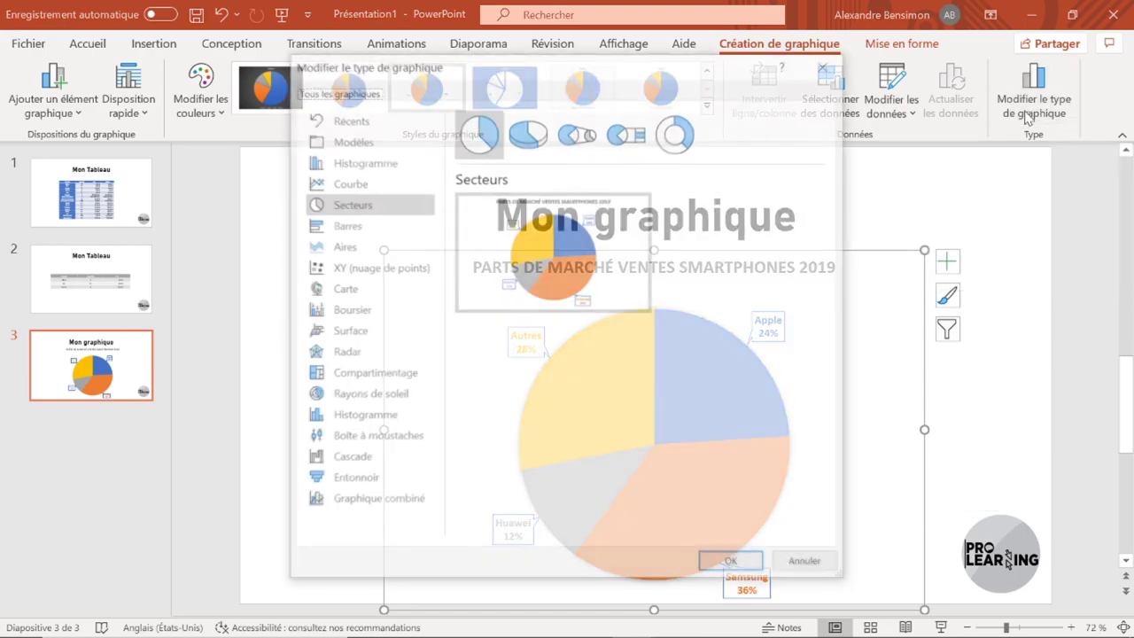
Step: Convert the pie to a clustered bar chart with a gradient style and orange monochrome colours
left_click(348, 227)
mouse_move(518, 257)
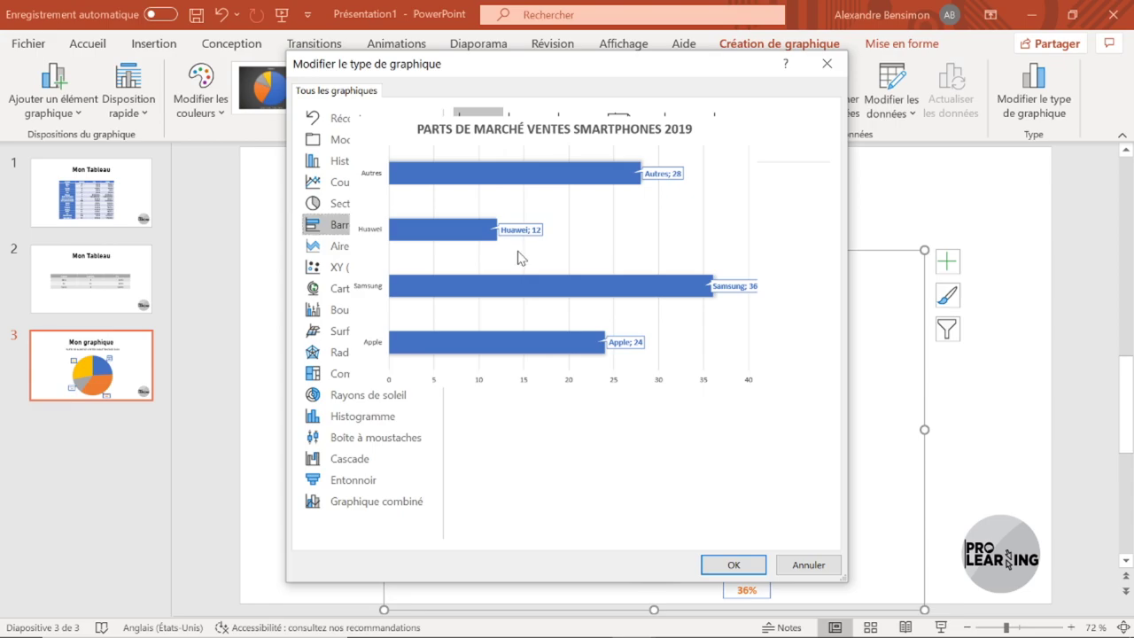
left_click(741, 569)
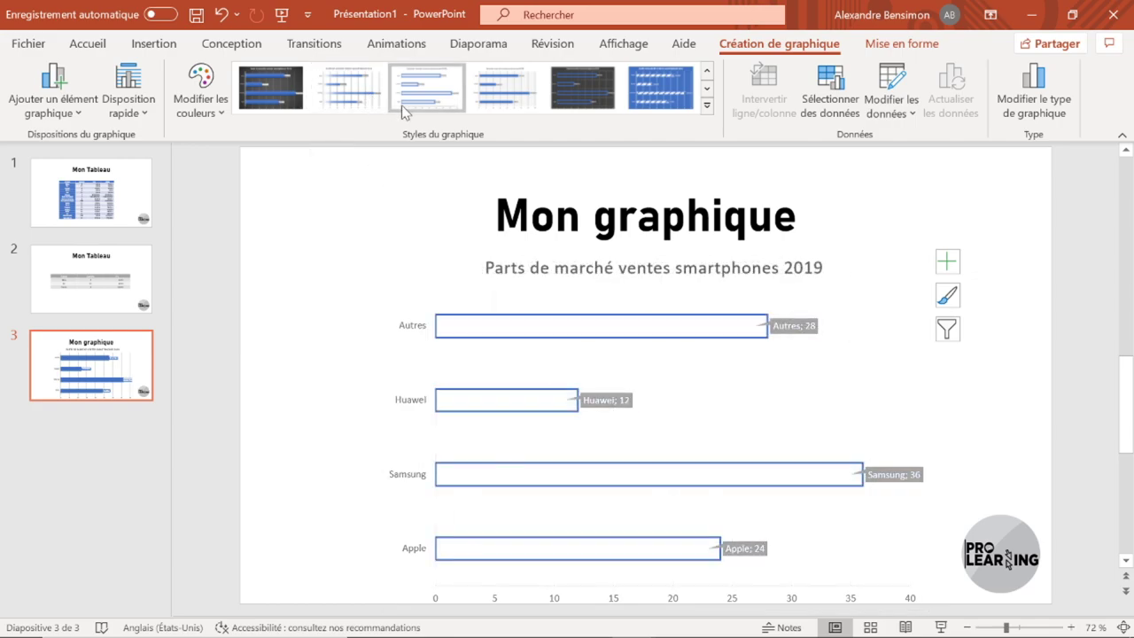
left_click(350, 93)
left_click(200, 88)
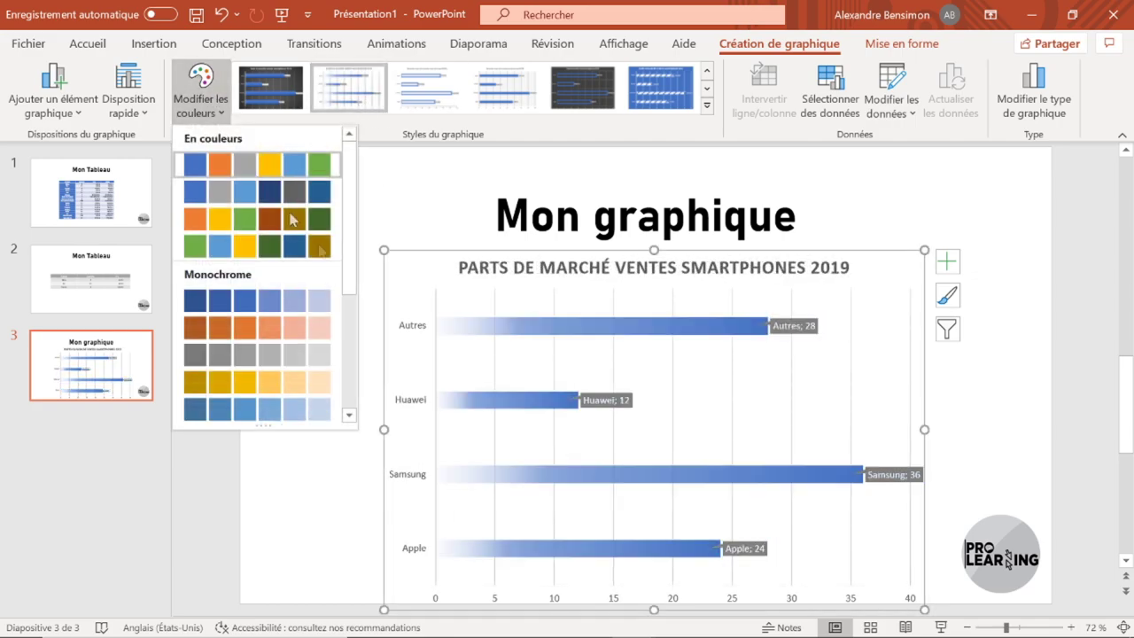
left_click(289, 328)
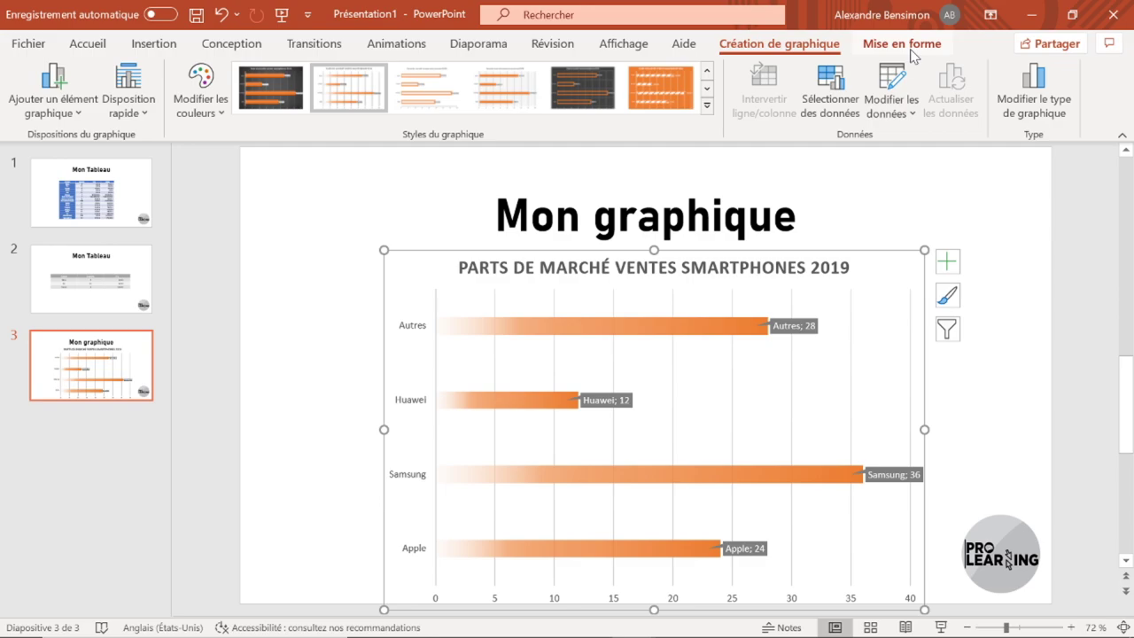
Step: Delete the Mon graphique slide title and select the whole chart area from the Mise en forme element list
left_click(762, 172)
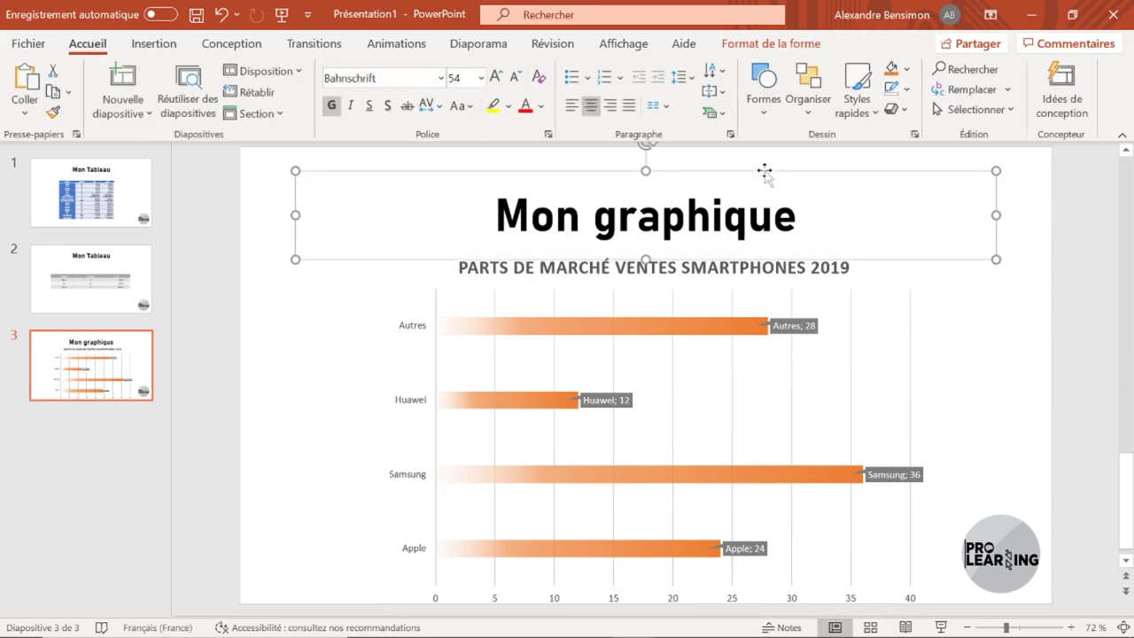
key("Delete")
key("Delete")
left_click(913, 240)
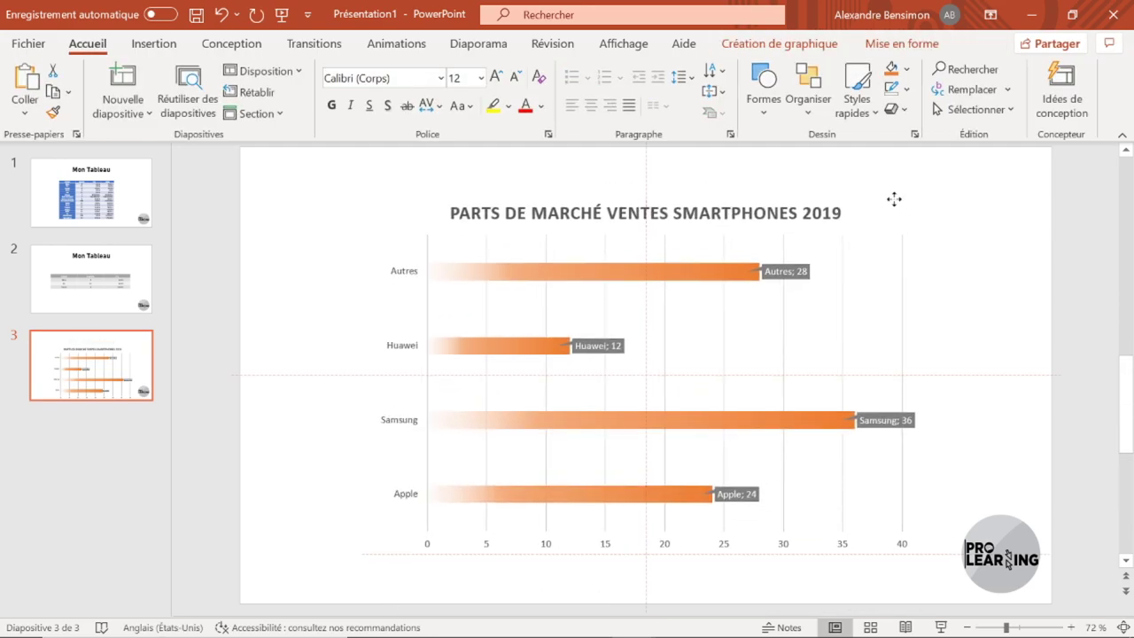
left_click(890, 46)
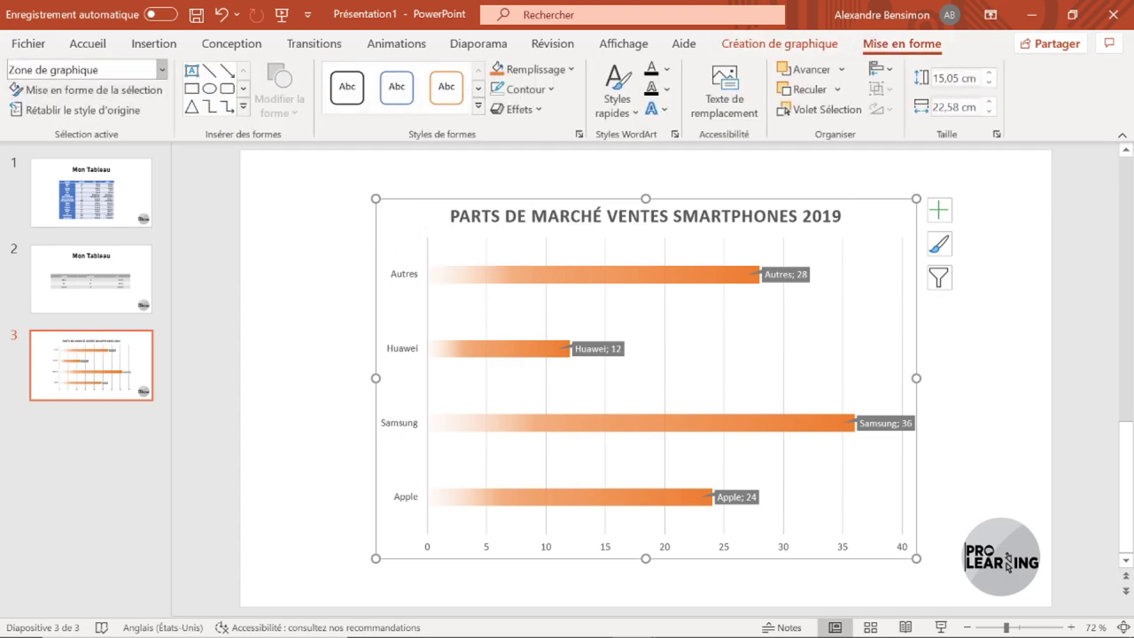
left_click(162, 70)
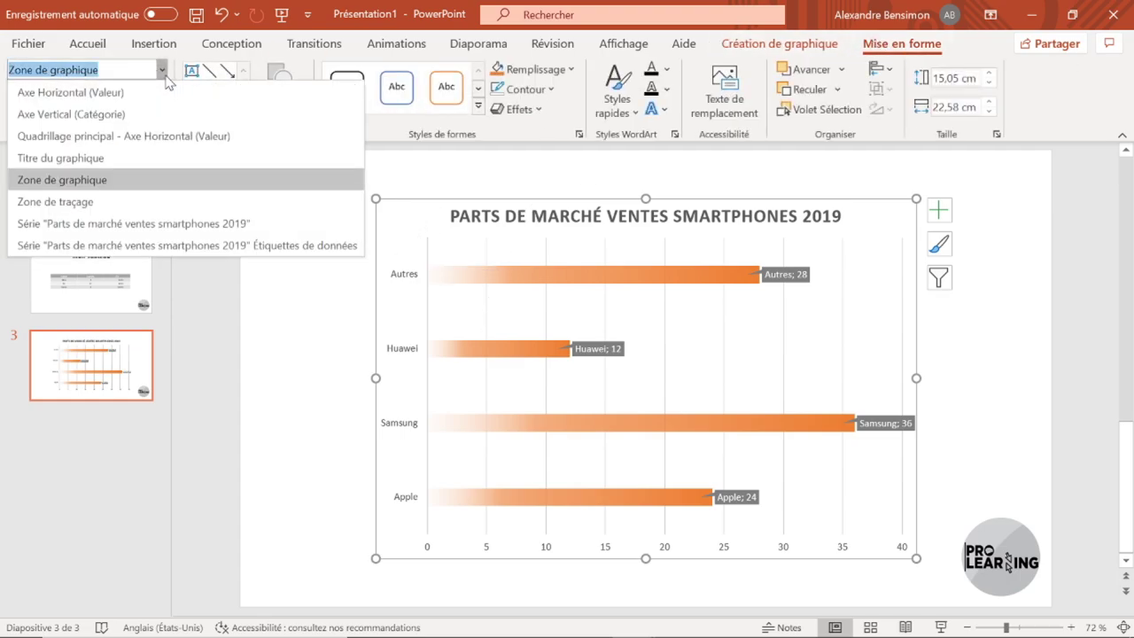
key("Up")
key("Up")
key("Up")
key("Return")
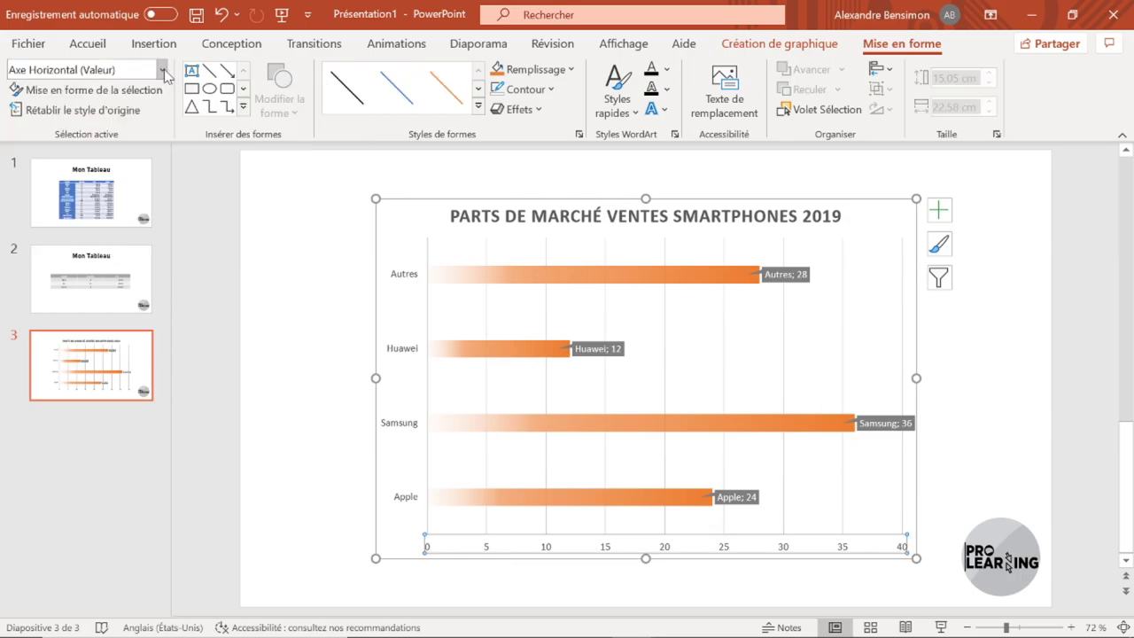
left_click(164, 70)
left_click(168, 160)
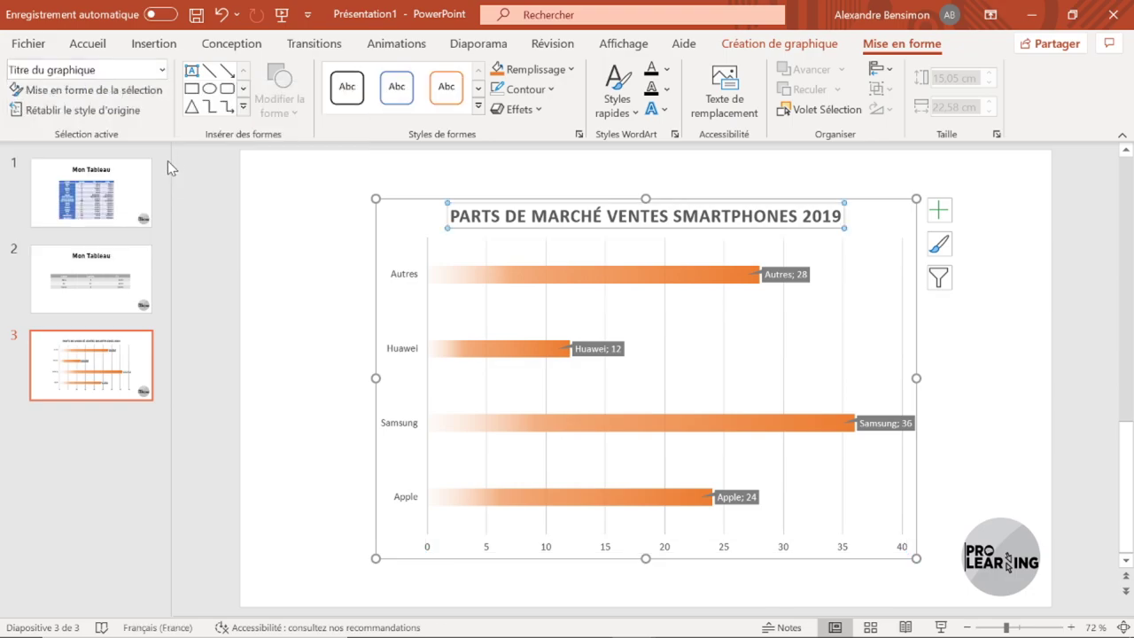
left_click(162, 70)
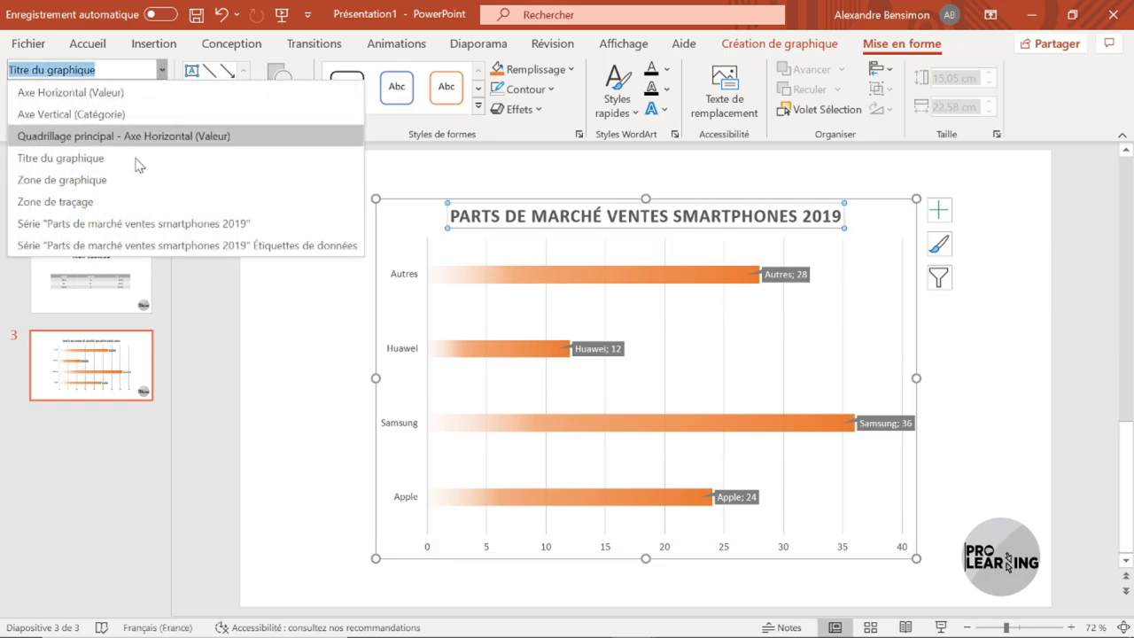
left_click(133, 179)
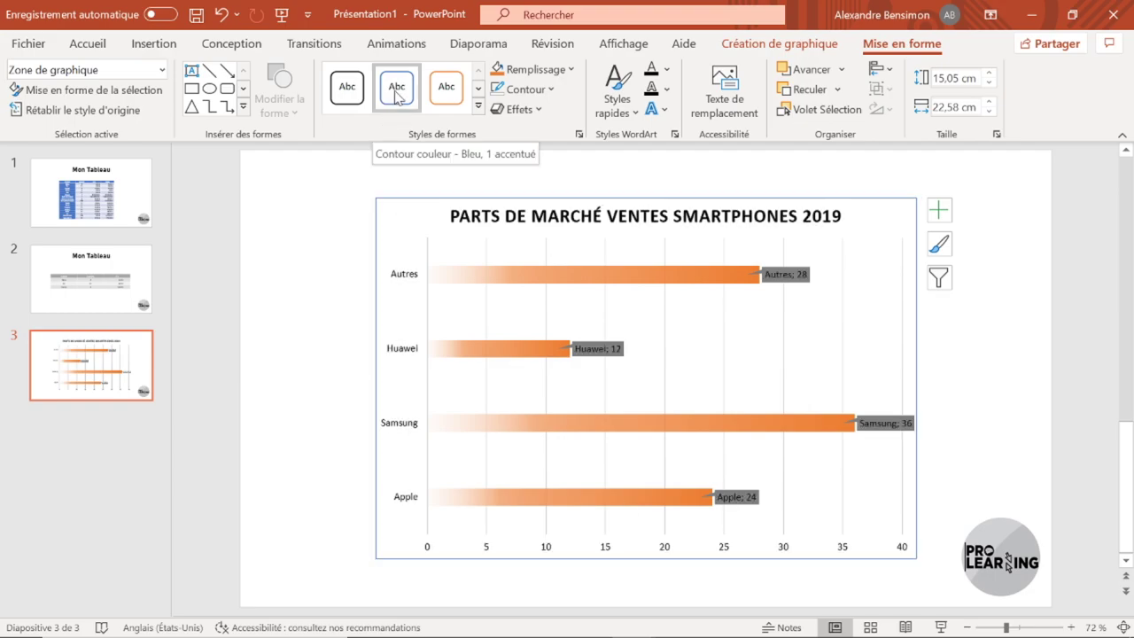
left_click(534, 69)
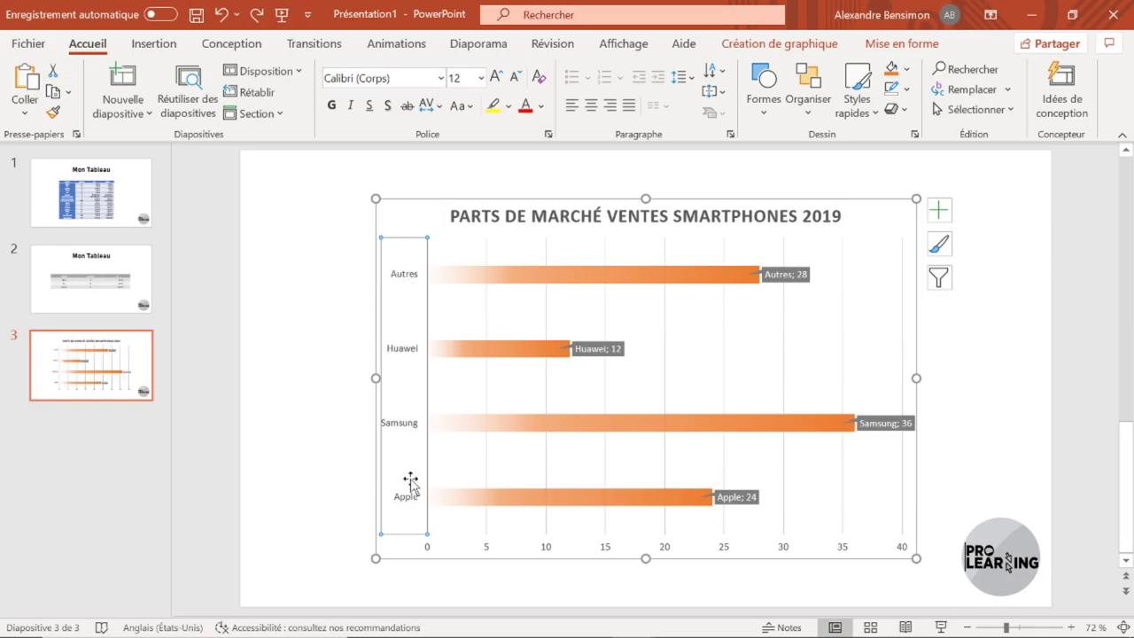
Step: Set the chart's axis label font to Bahnschrift and enlarge it by two sizes
left_click(403, 78)
type("b")
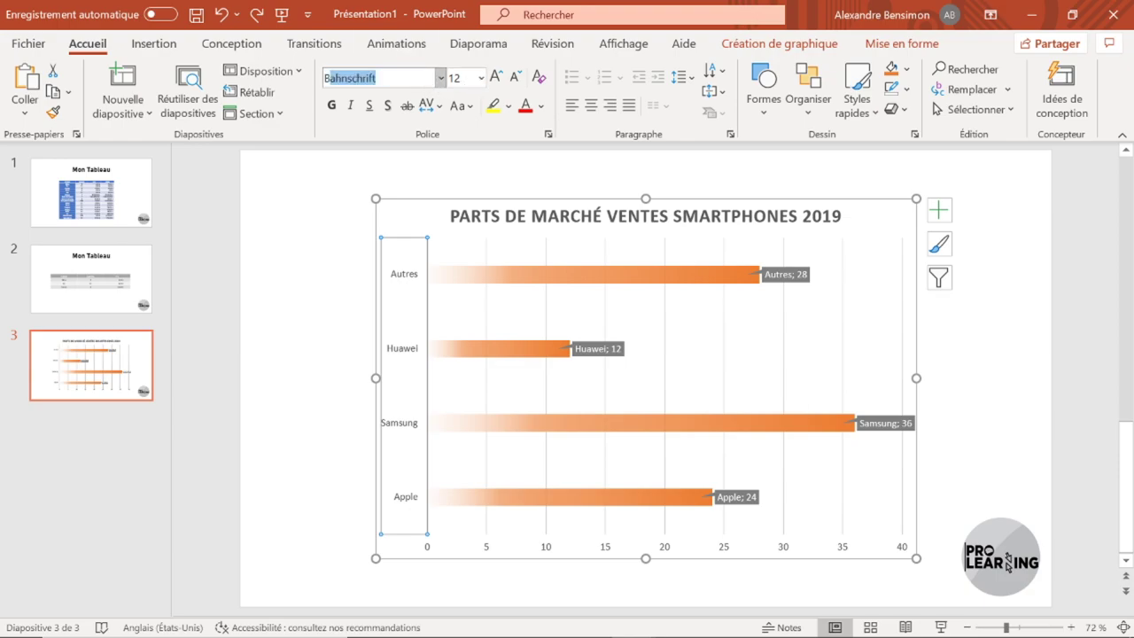
key("Return")
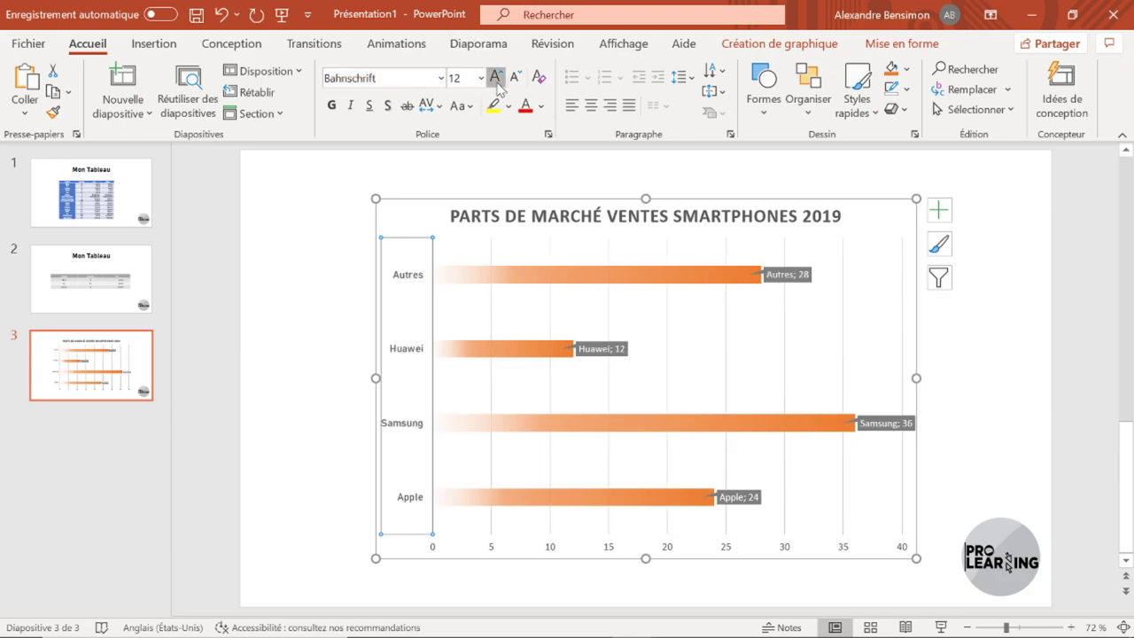
left_click(497, 77)
left_click(500, 78)
left_click(247, 257)
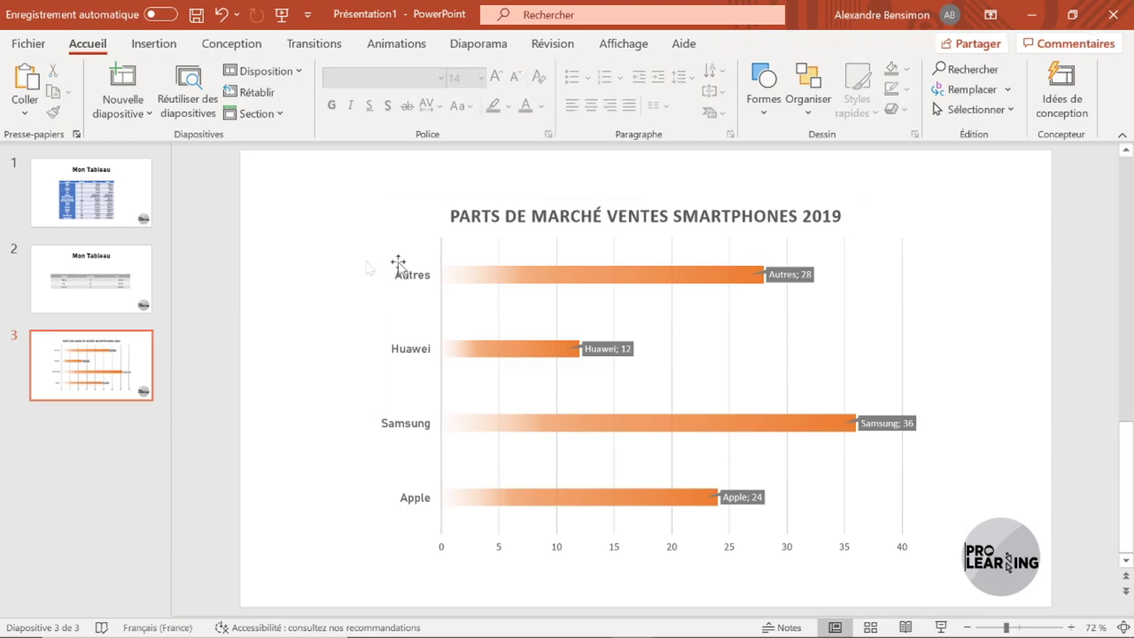
left_click(424, 352)
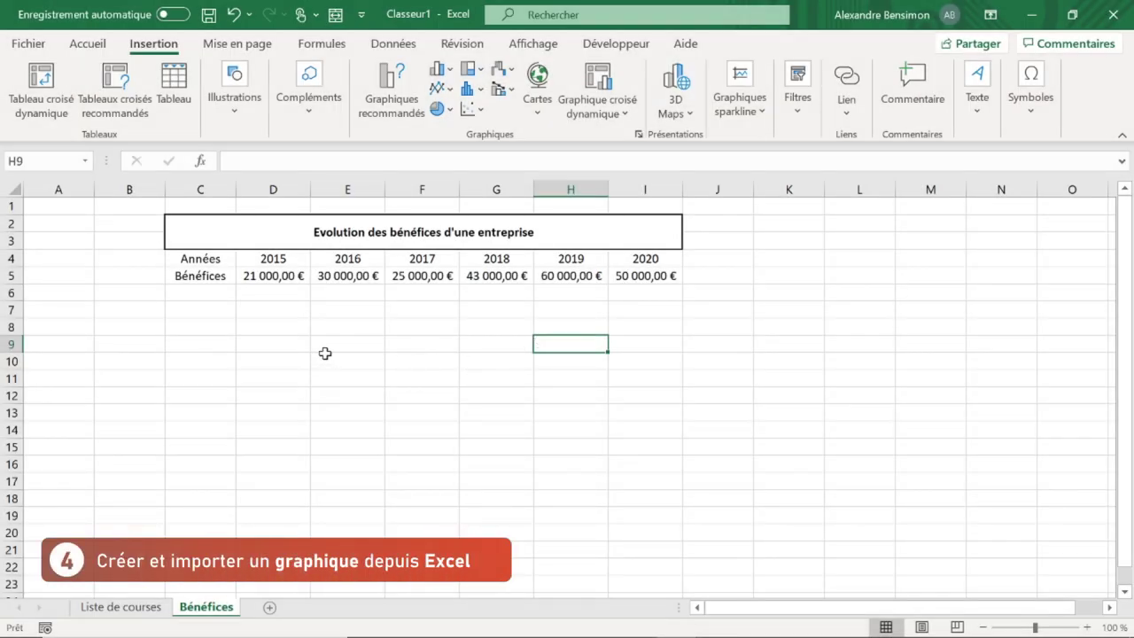
Step: Select the years and profits in D4:I5 and insert a scatter chart with smooth lines and markers
mouse_move(219, 258)
left_mouse_down()
mouse_move(653, 271)
mouse_move(623, 275)
left_mouse_up()
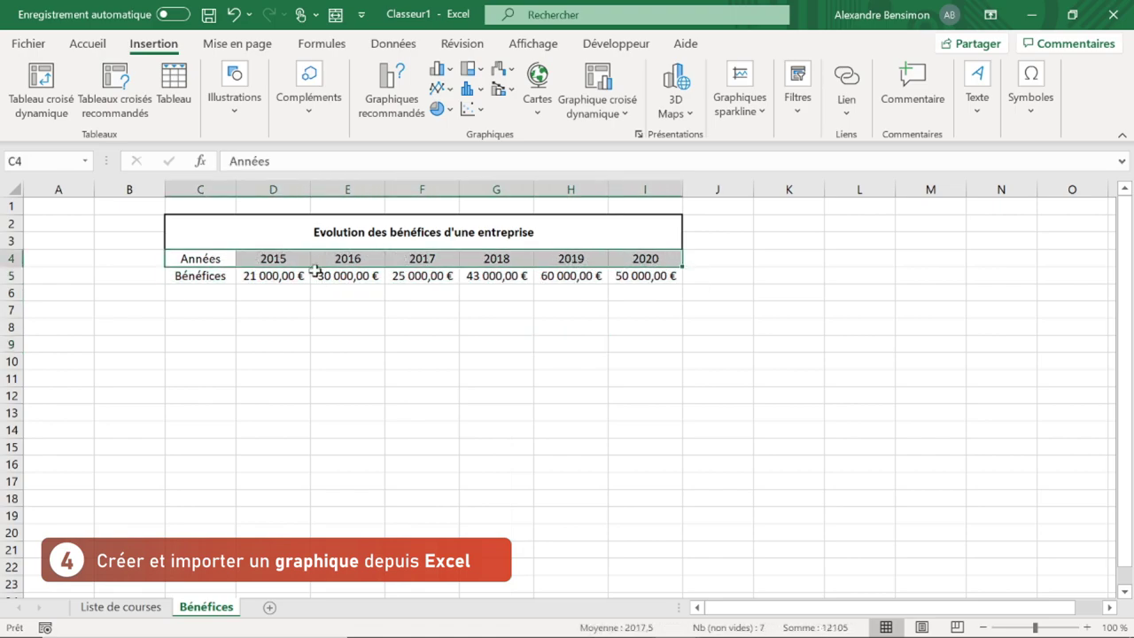
left_click(197, 290)
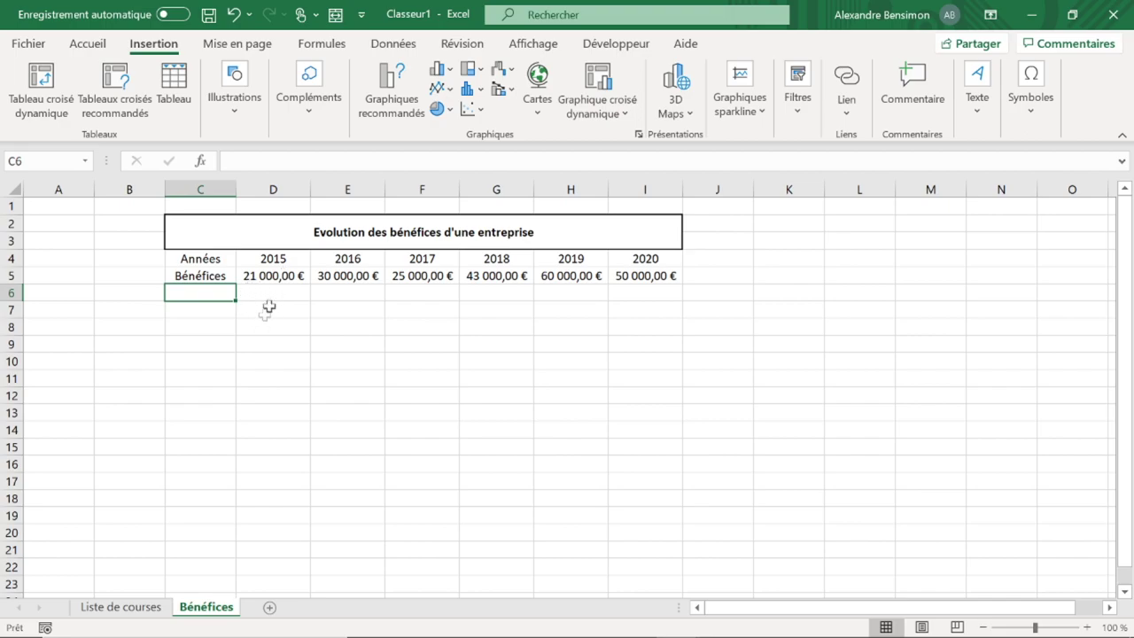
left_click_drag(273, 258, 656, 275)
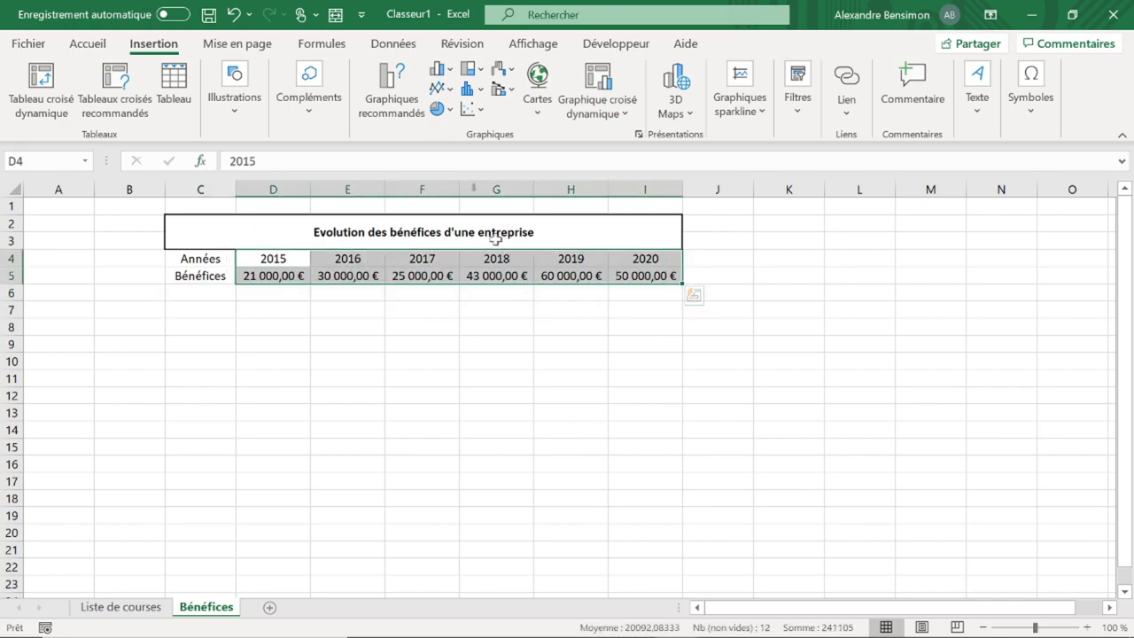
left_click(474, 110)
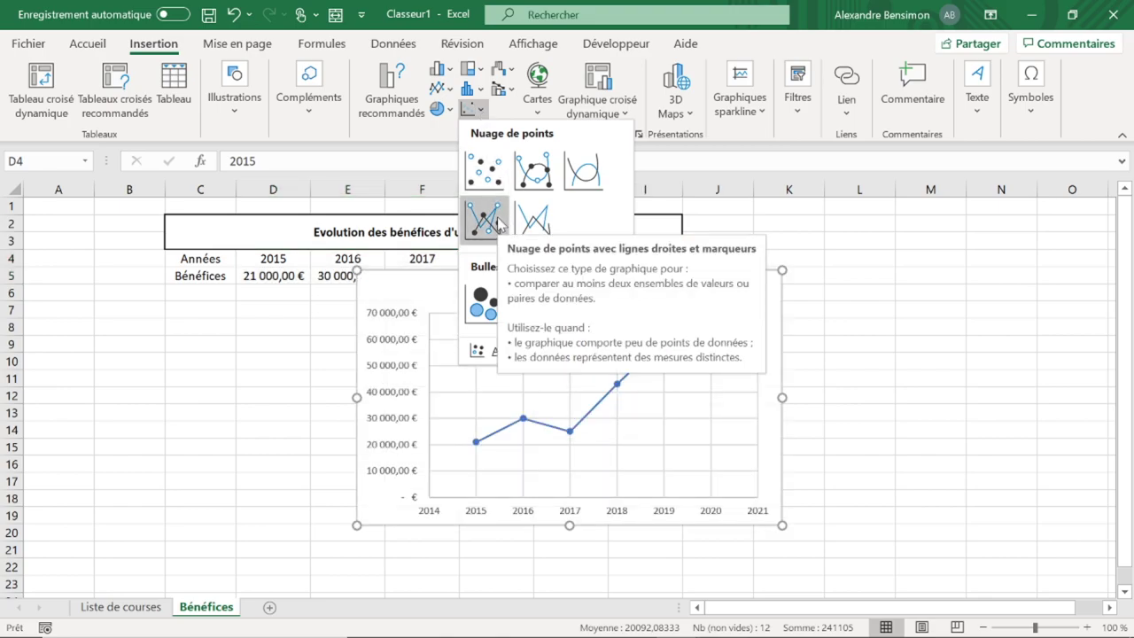
left_click(532, 171)
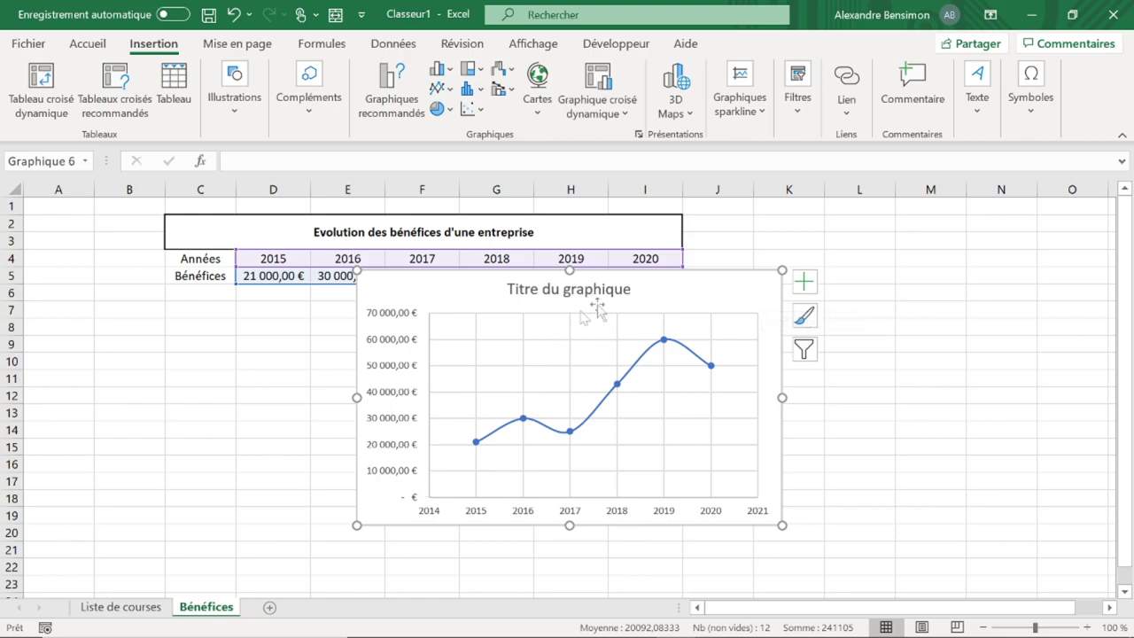
Step: Add data labels above each point of the profit chart
left_click(716, 294)
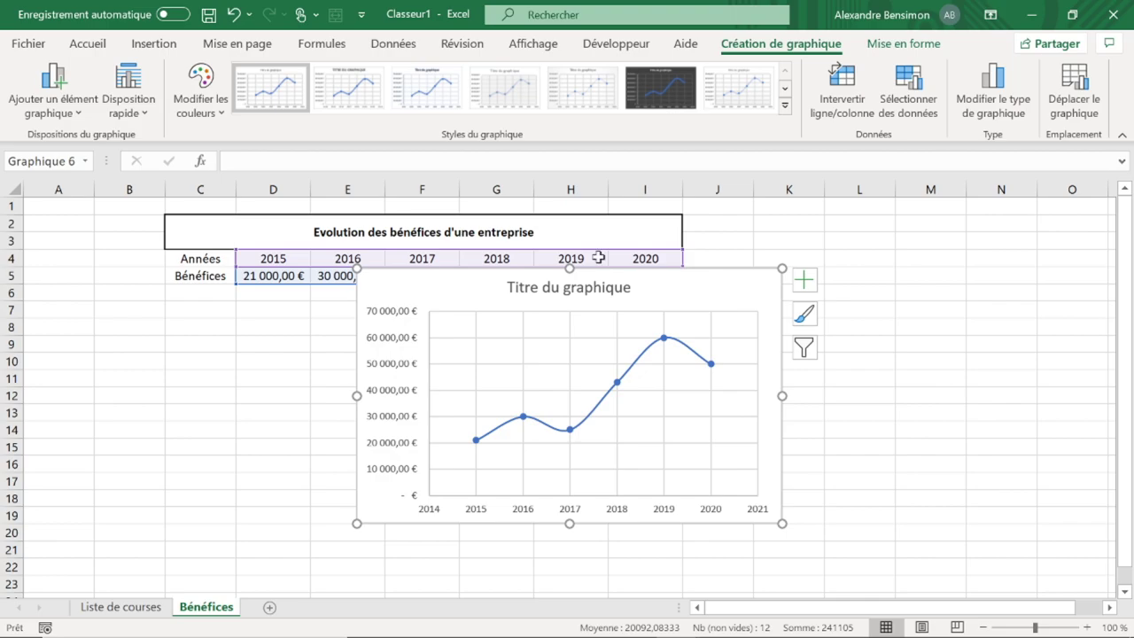
left_click(55, 105)
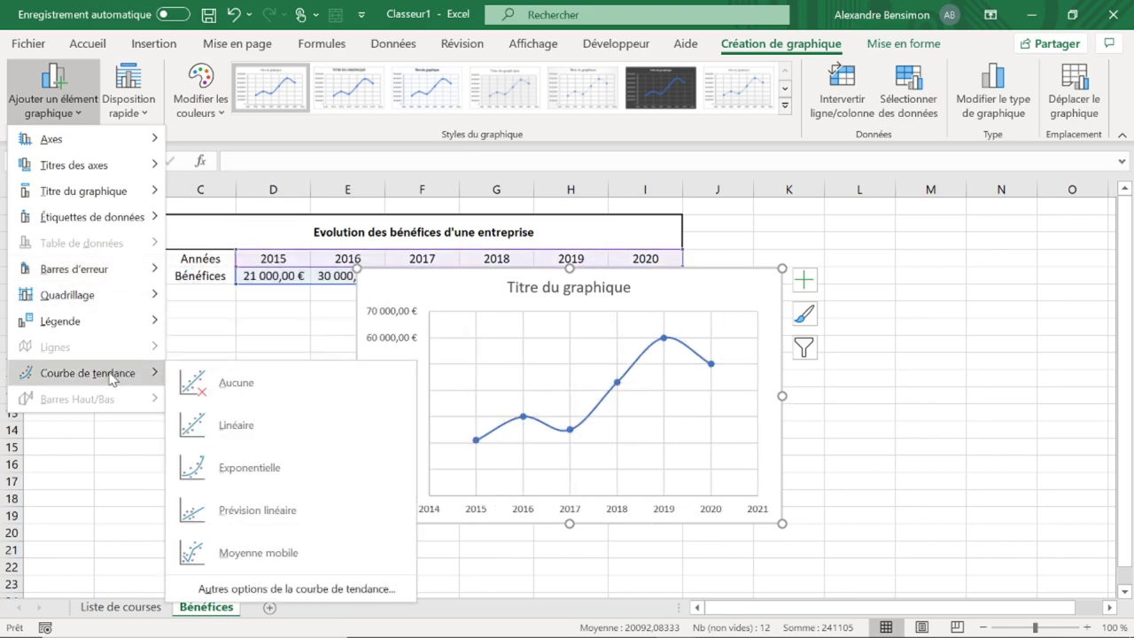
mouse_move(67, 295)
left_click(54, 88)
left_click(128, 89)
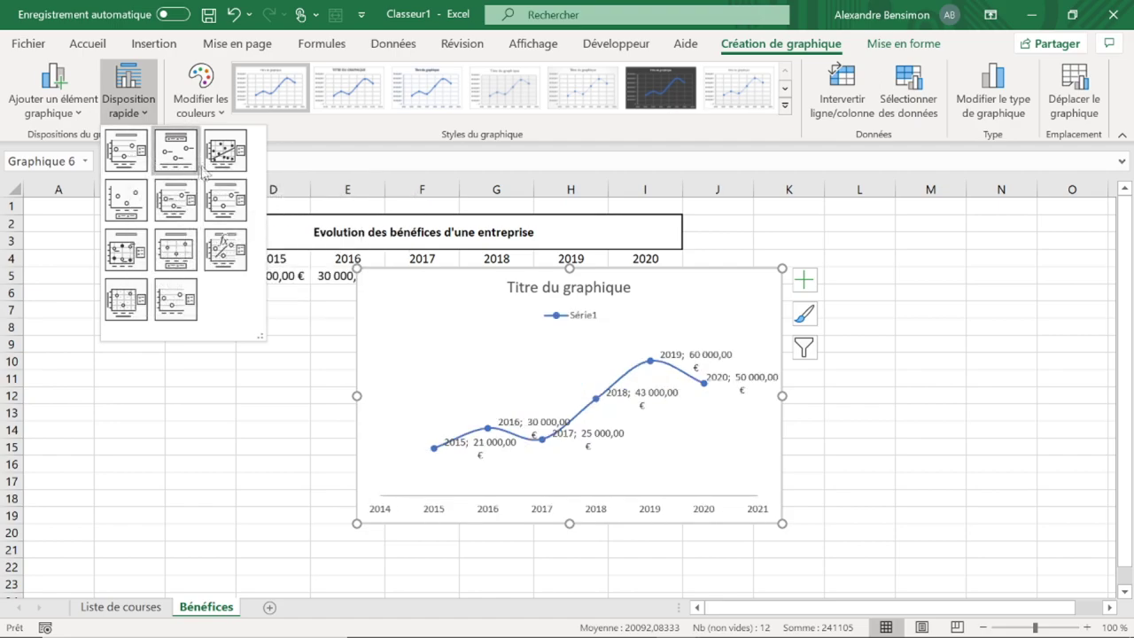
left_click(128, 89)
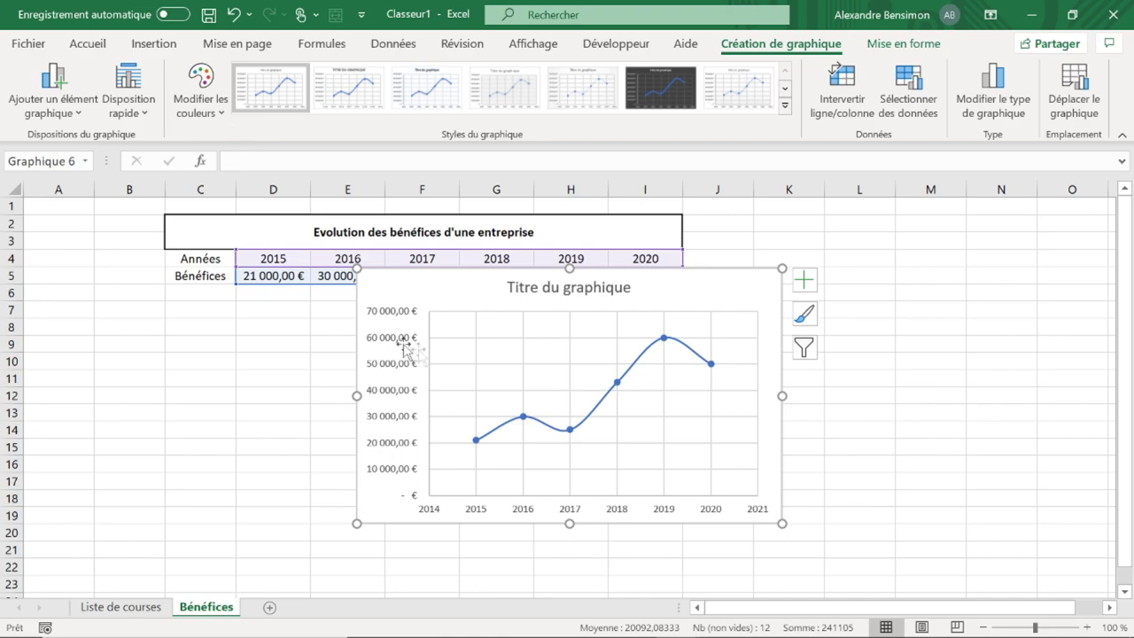
left_click(49, 104)
mouse_move(92, 217)
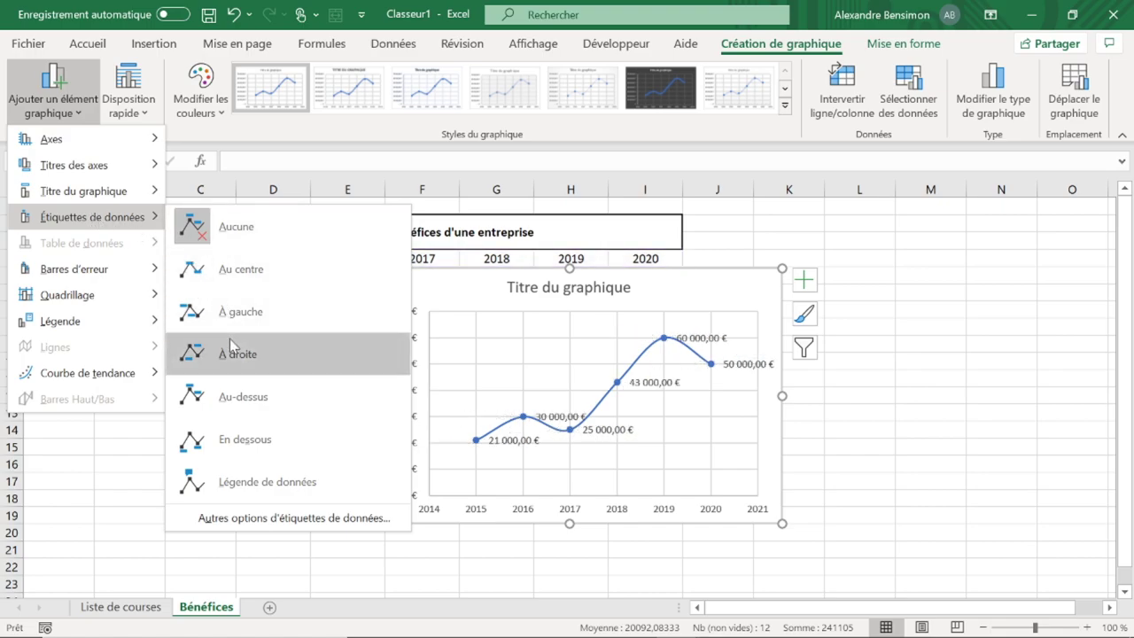
left_click(248, 396)
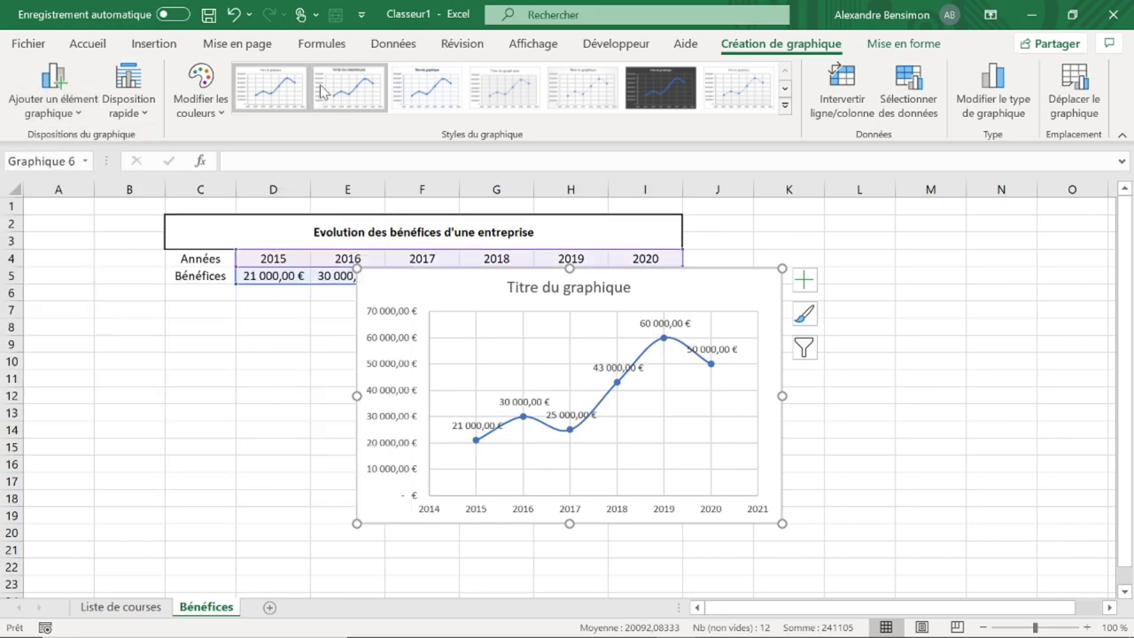
left_click(221, 105)
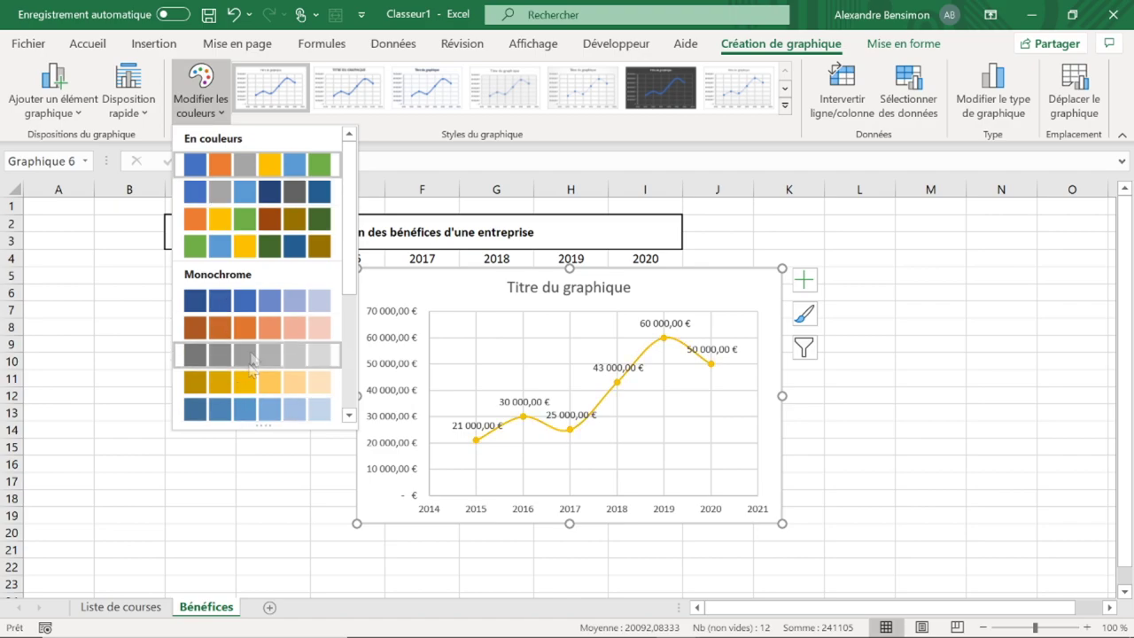
left_click(613, 128)
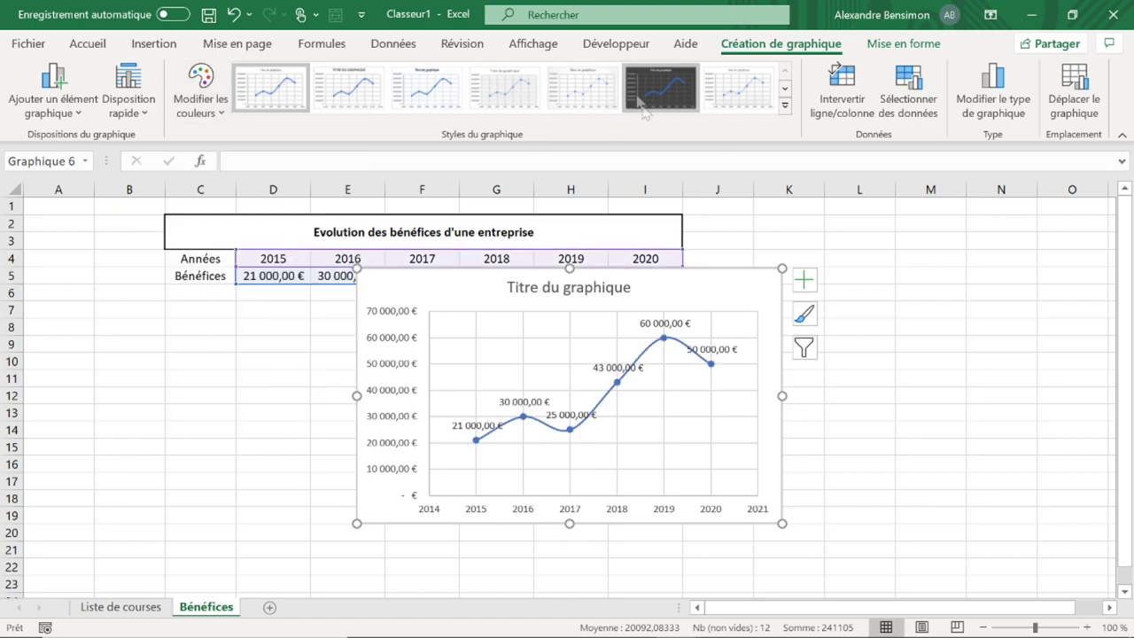
left_click(785, 104)
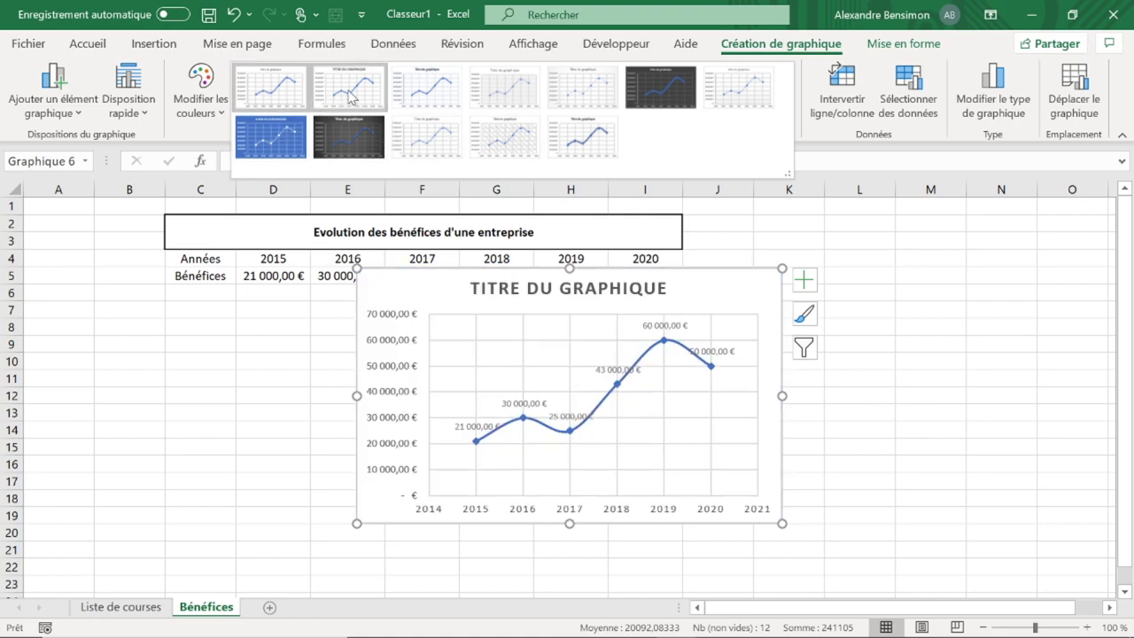
left_click(715, 135)
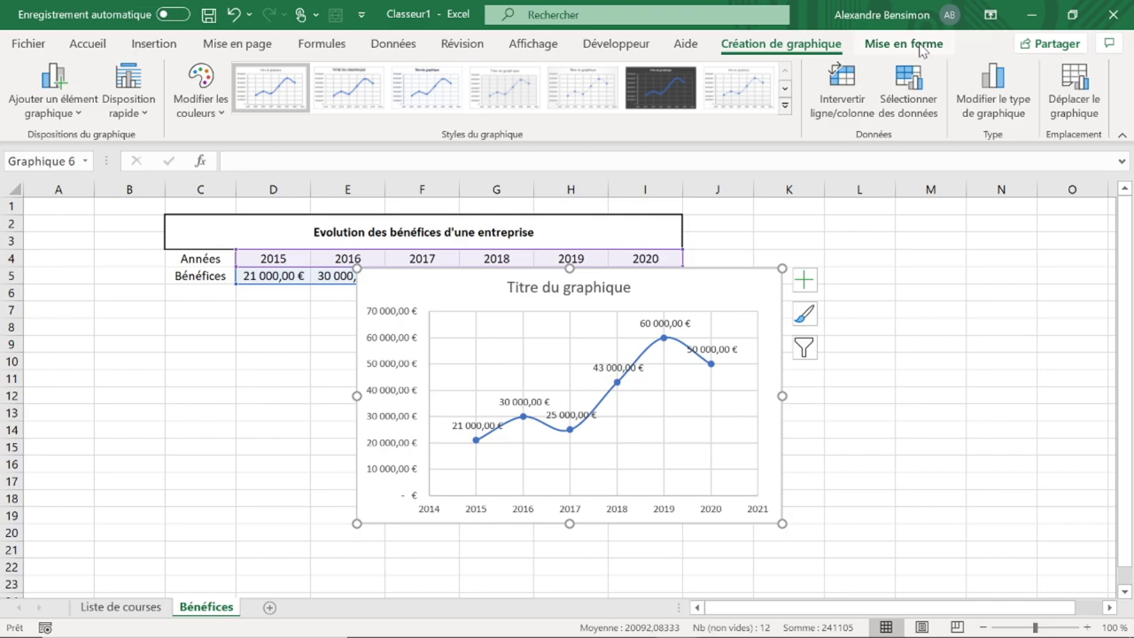
left_click(921, 50)
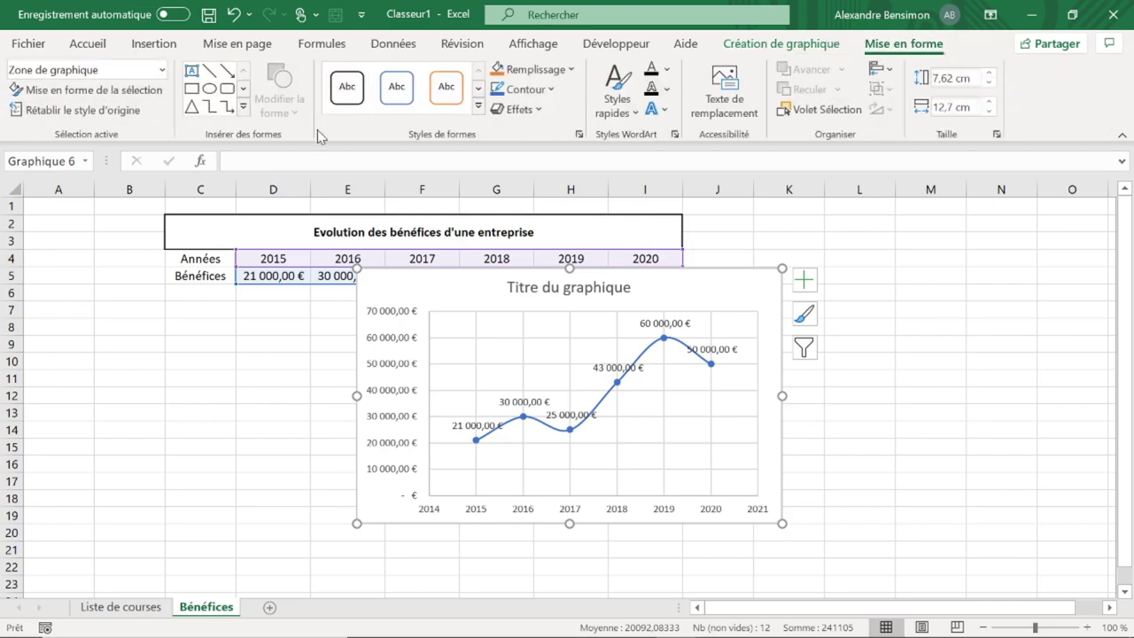
Step: Set the Série1 profit line's outline to Automatique so it turns dark
left_click(521, 352)
left_click(557, 464)
left_click(553, 432)
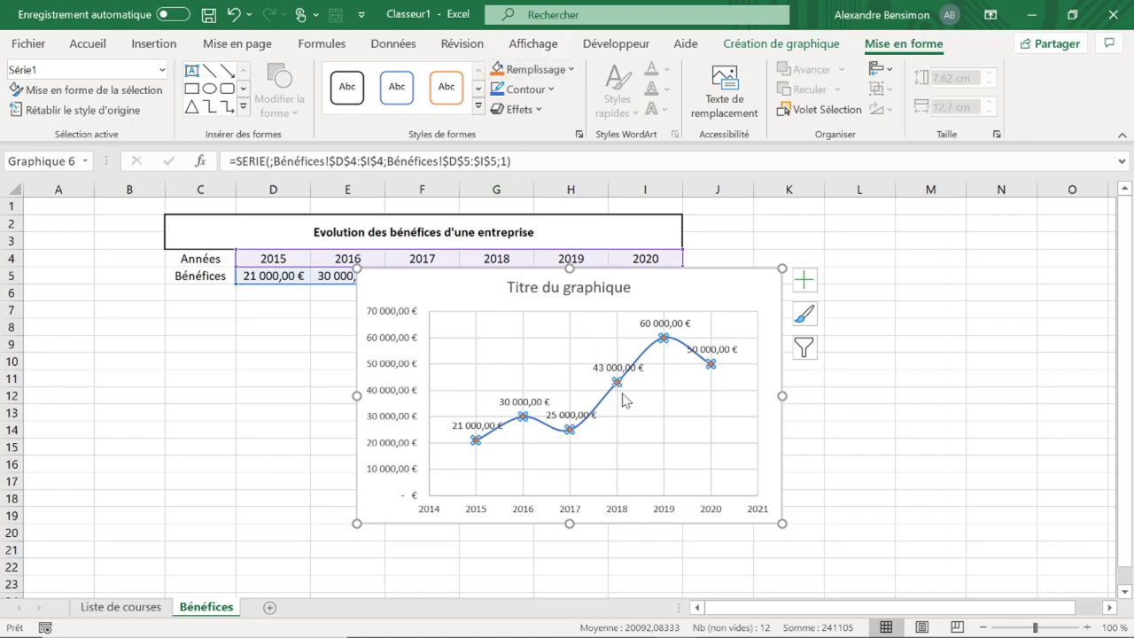
left_click(532, 89)
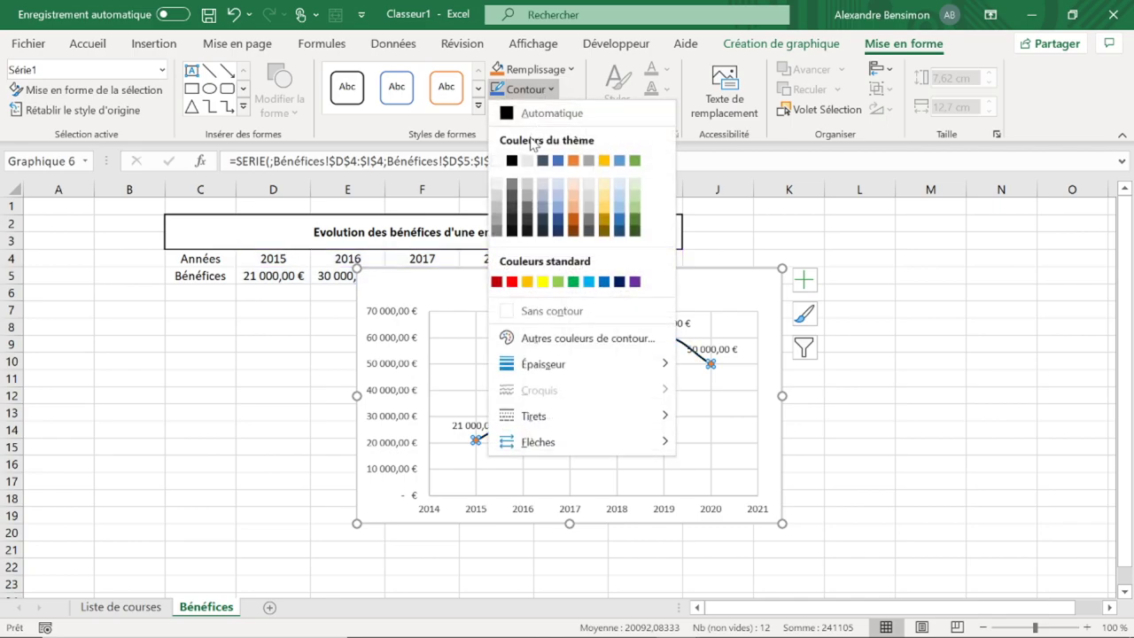
left_click(534, 114)
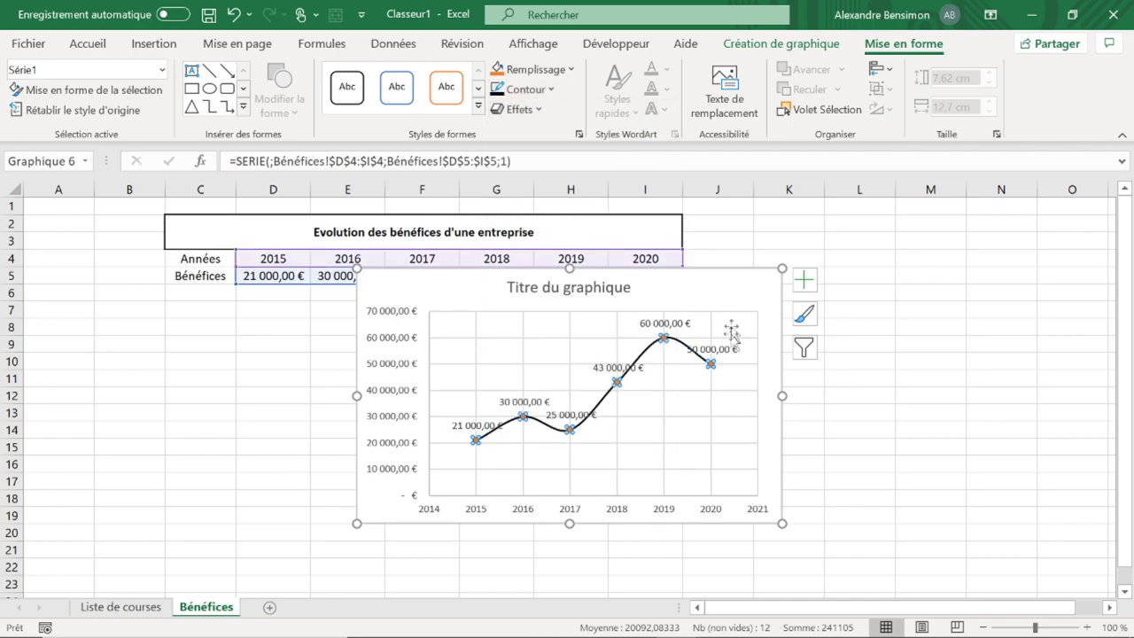
Step: Replace the chart title with 'Evolution des bénéfices d'une entreprise'
left_click(727, 287)
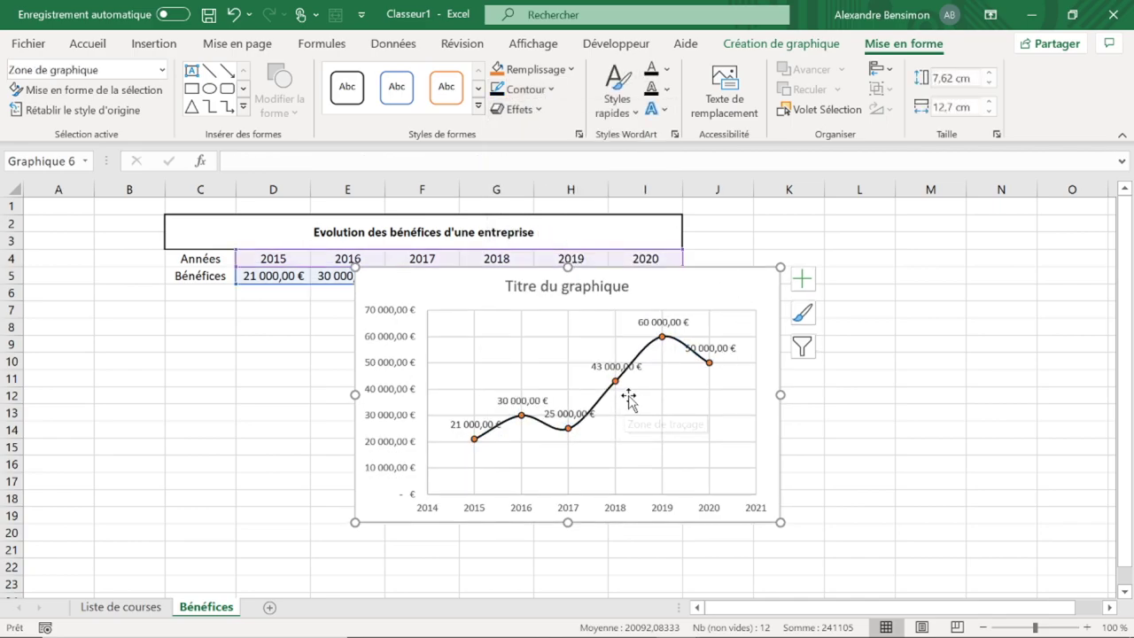
key("ctrl+1")
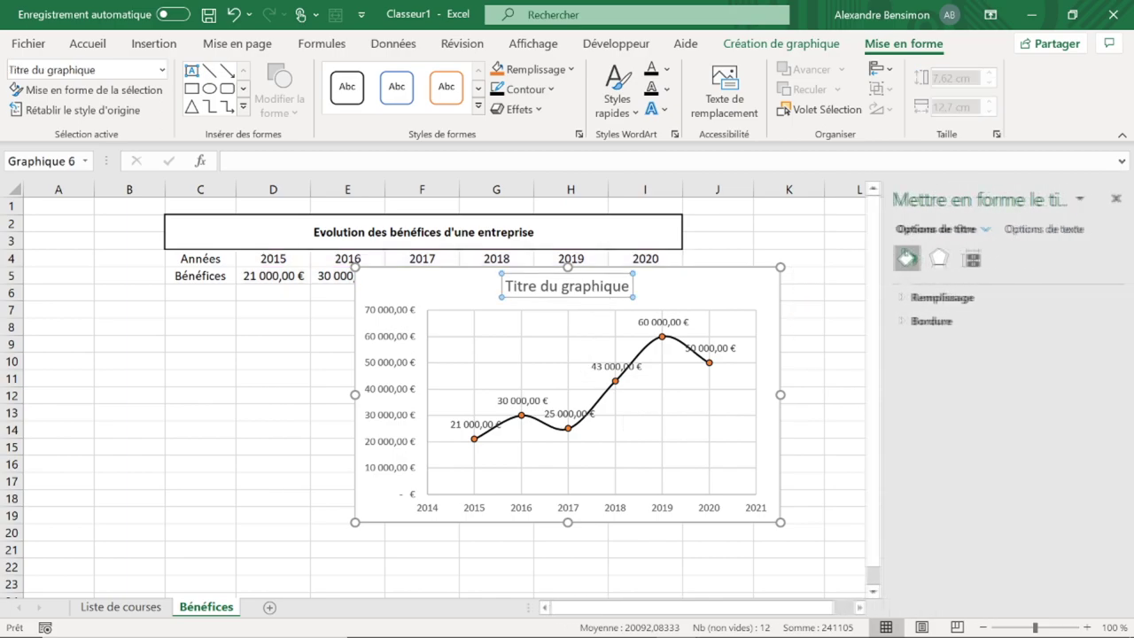
triple_click(567, 285)
key("BackSpace")
type("Evolution des bénéfices d'une entreprise")
left_click(759, 295)
left_click(1114, 199)
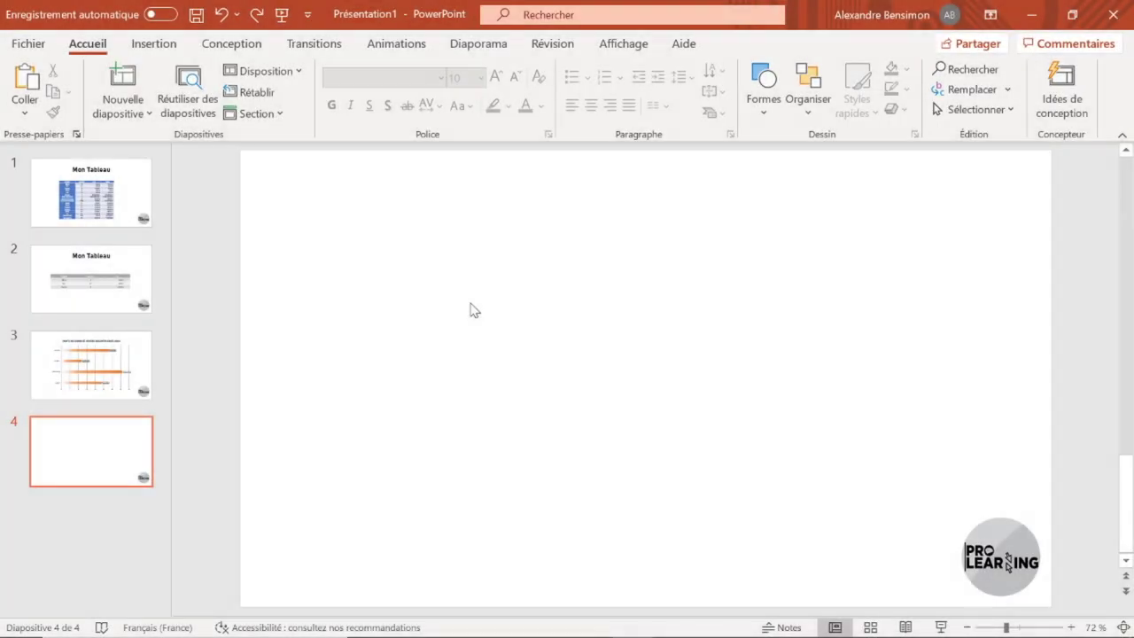
Step: Paste the profit chart onto slide 4 using the destination theme with the workbook embedded
key("ctrl+v")
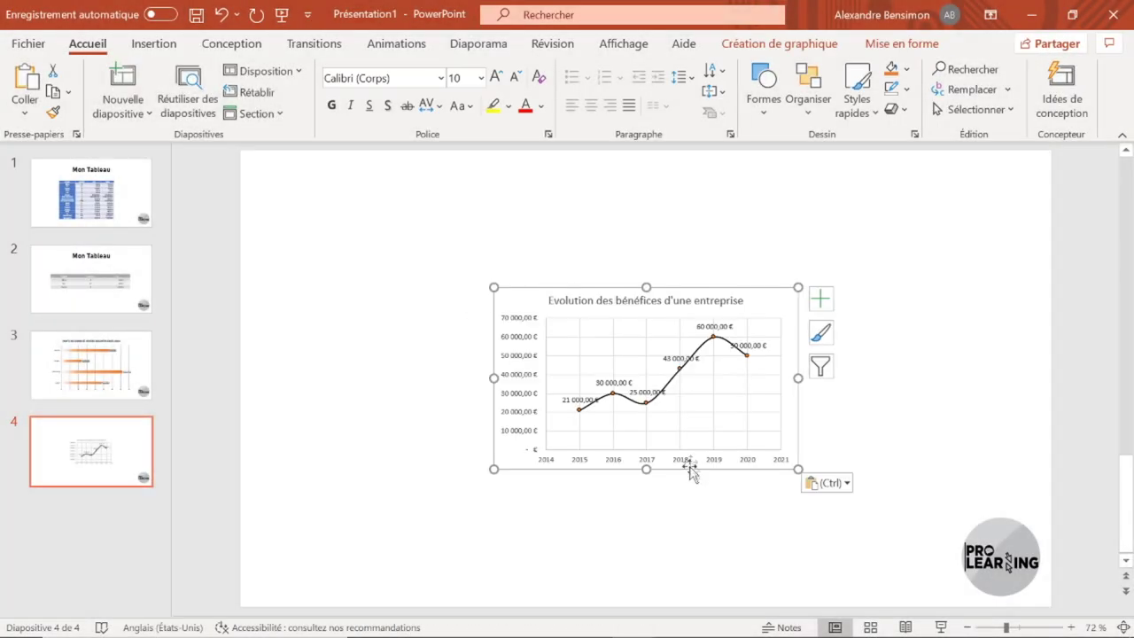
left_click(831, 483)
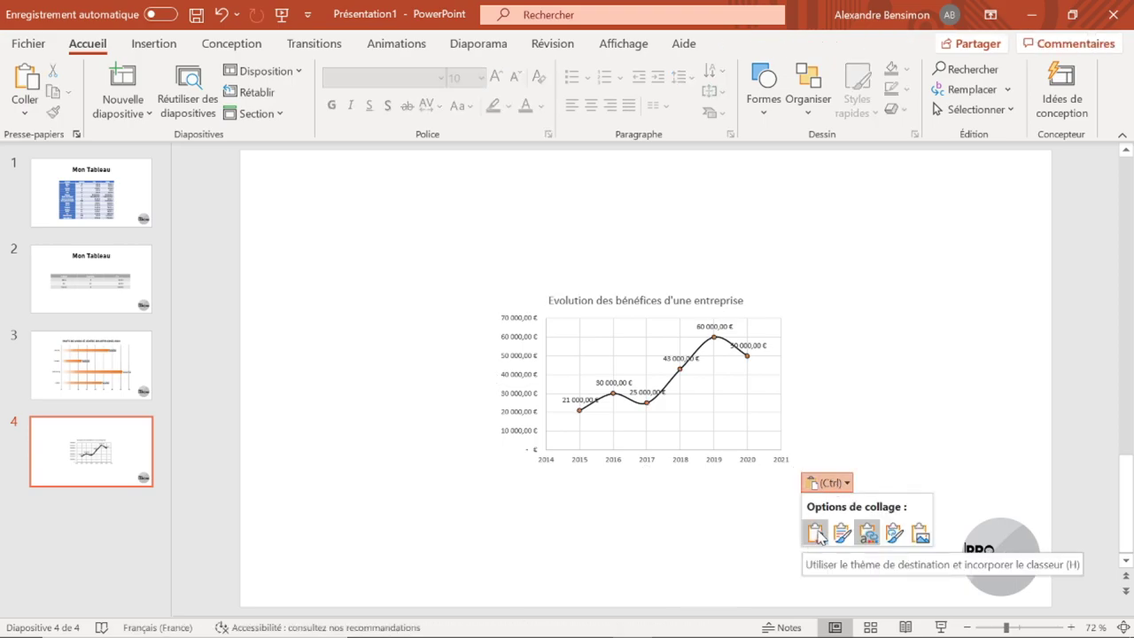
left_click(816, 533)
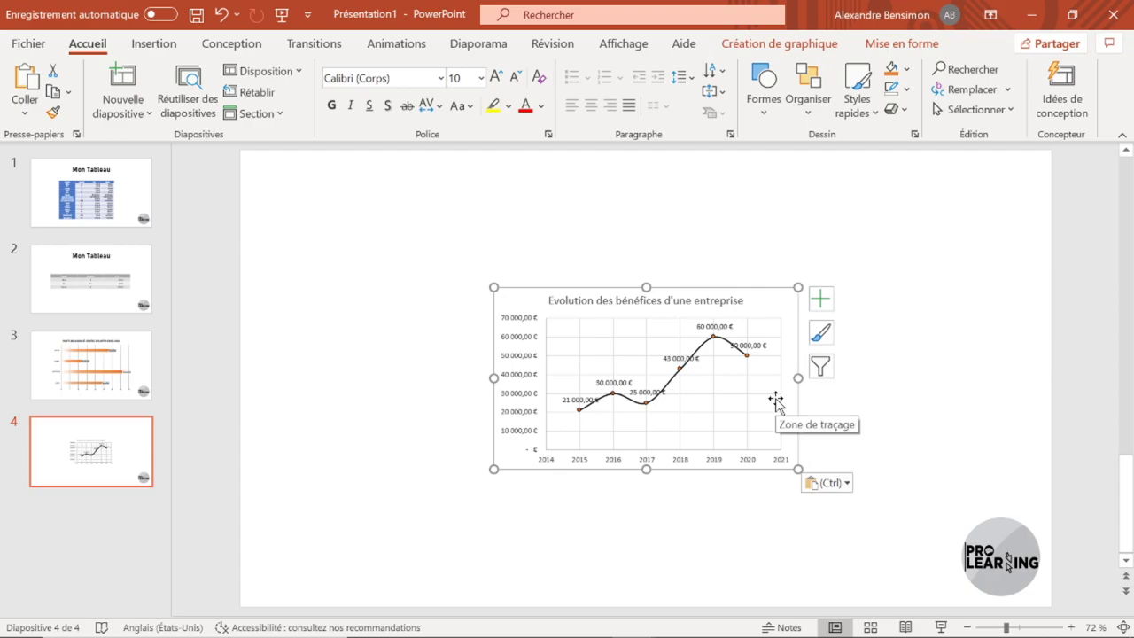
key("alt+Tab")
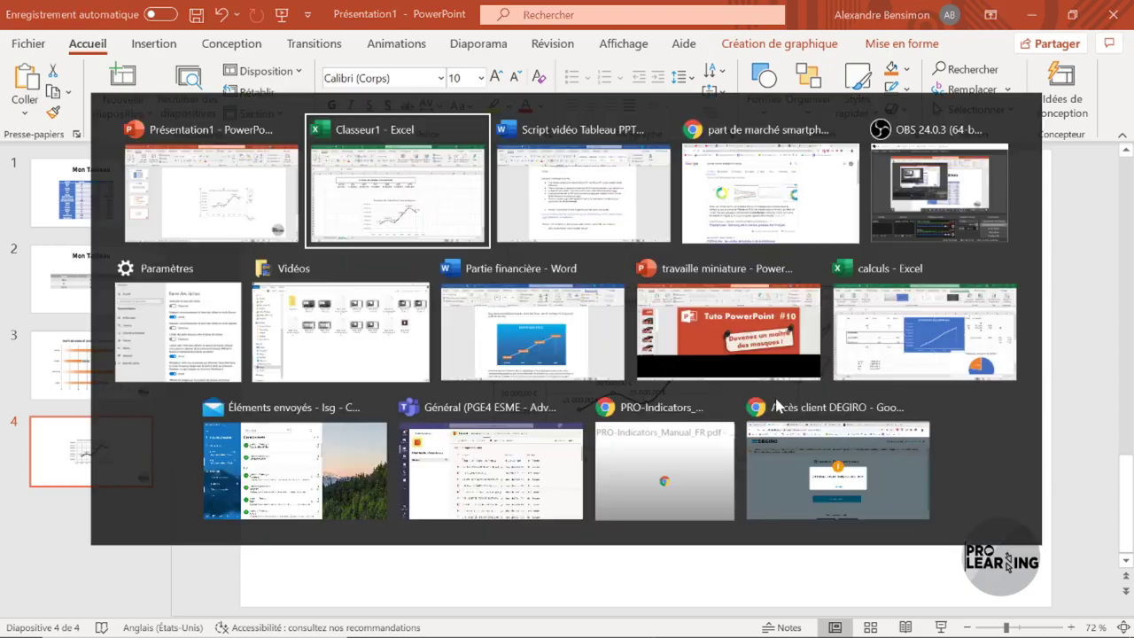
Step: Change the 2015 profit in cell D5 from 21000 to 10000
left_click_drag(285, 293, 276, 277)
double_click(277, 277)
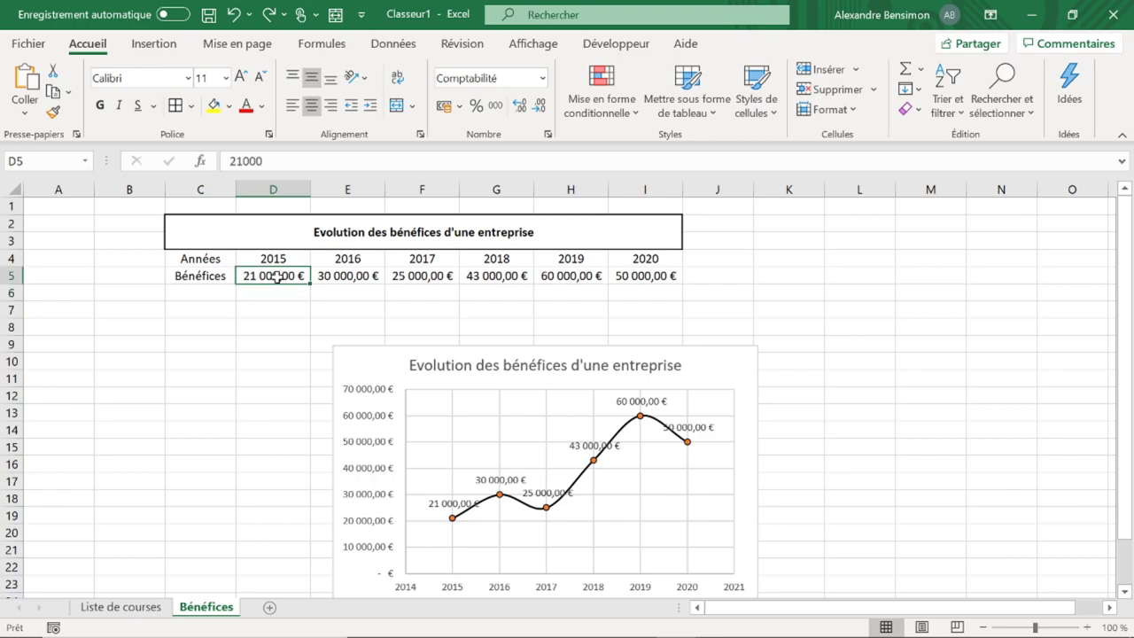
key("BackSpace")
key("BackSpace")
key("BackSpace")
key("BackSpace")
type("10000")
key("Return")
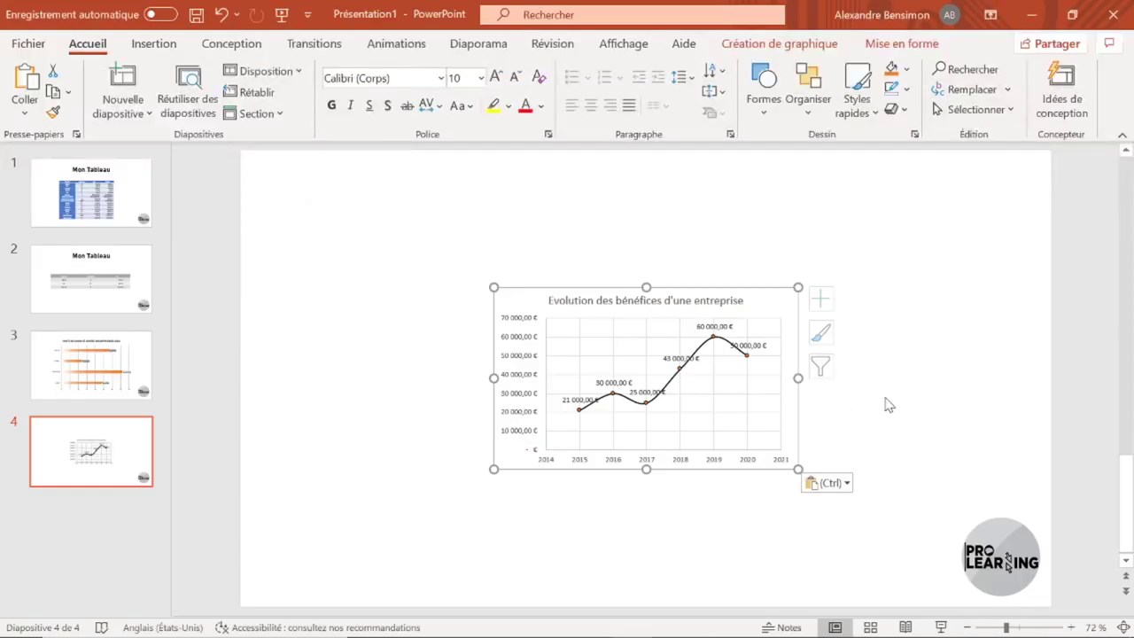
left_click(888, 403)
mouse_move(499, 493)
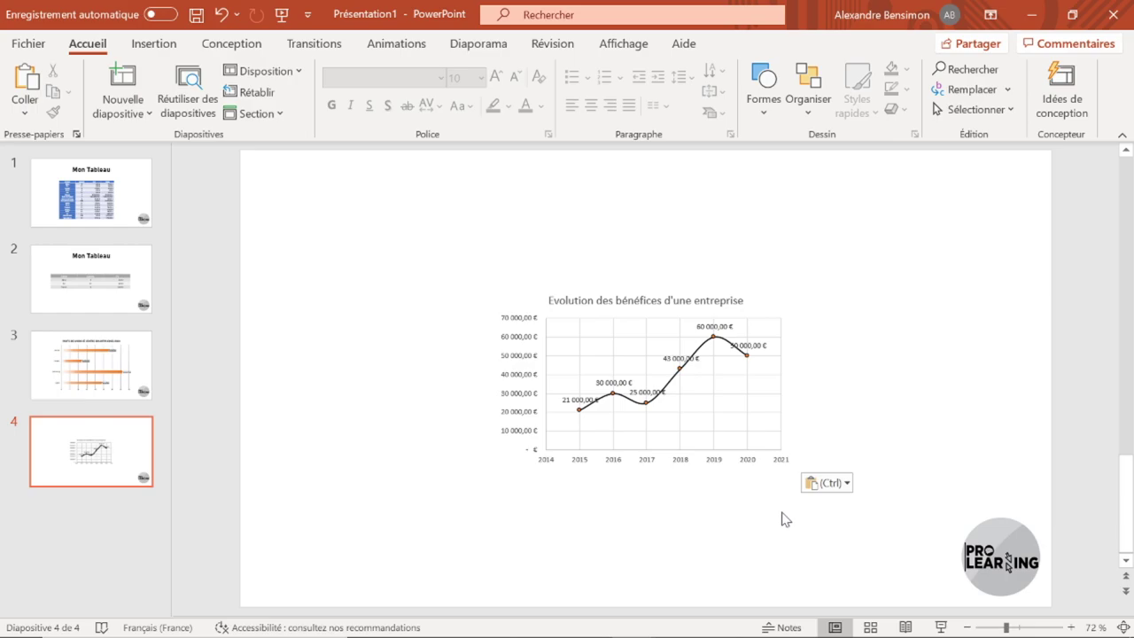
Step: After trying Keep Source Formatting, switch the chart's paste option to destination theme with linked data
left_click(824, 484)
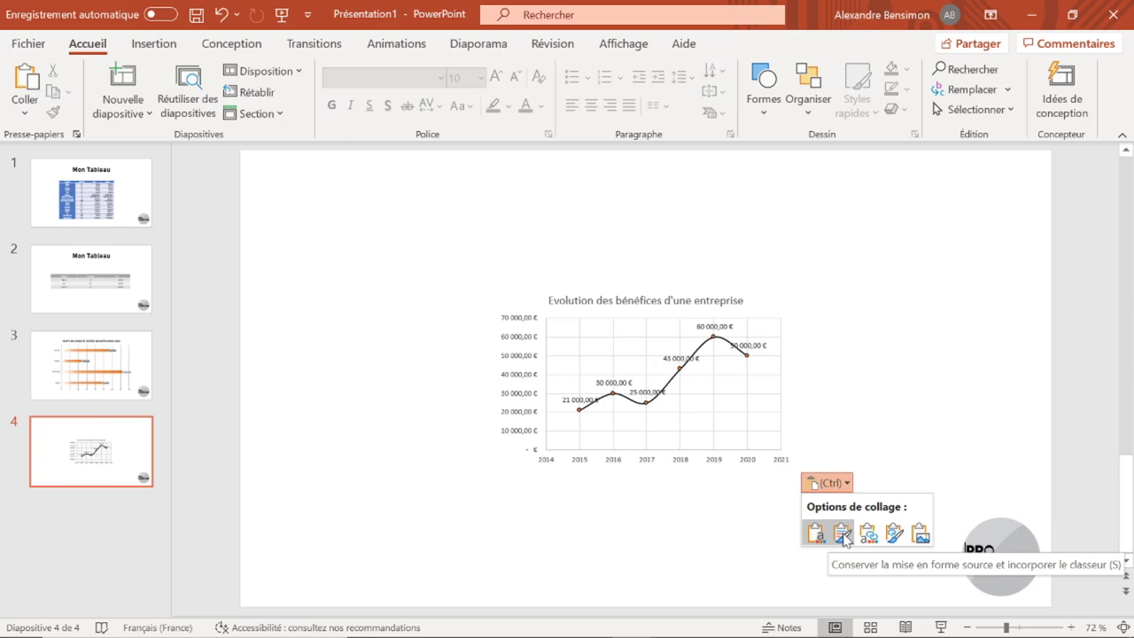
left_click(843, 533)
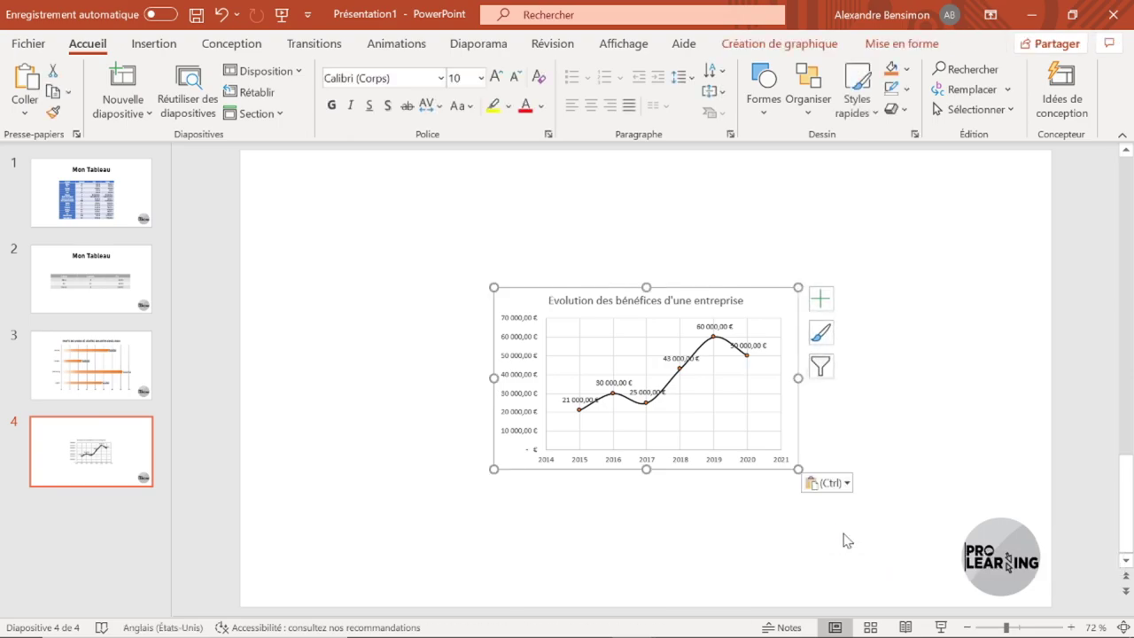
left_click(824, 483)
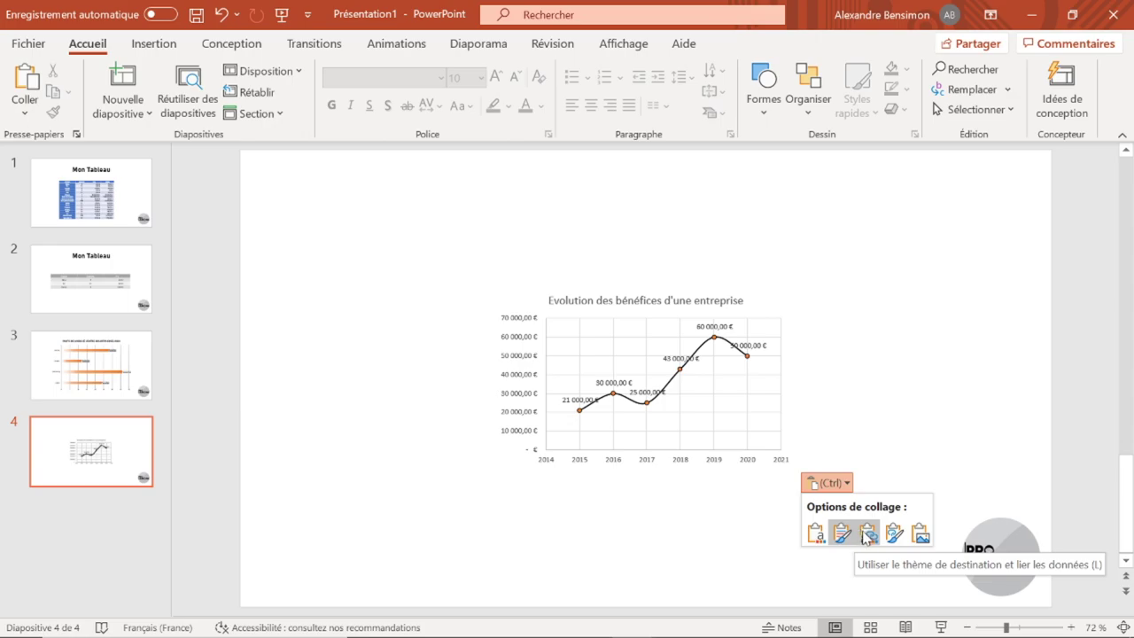
left_click(867, 535)
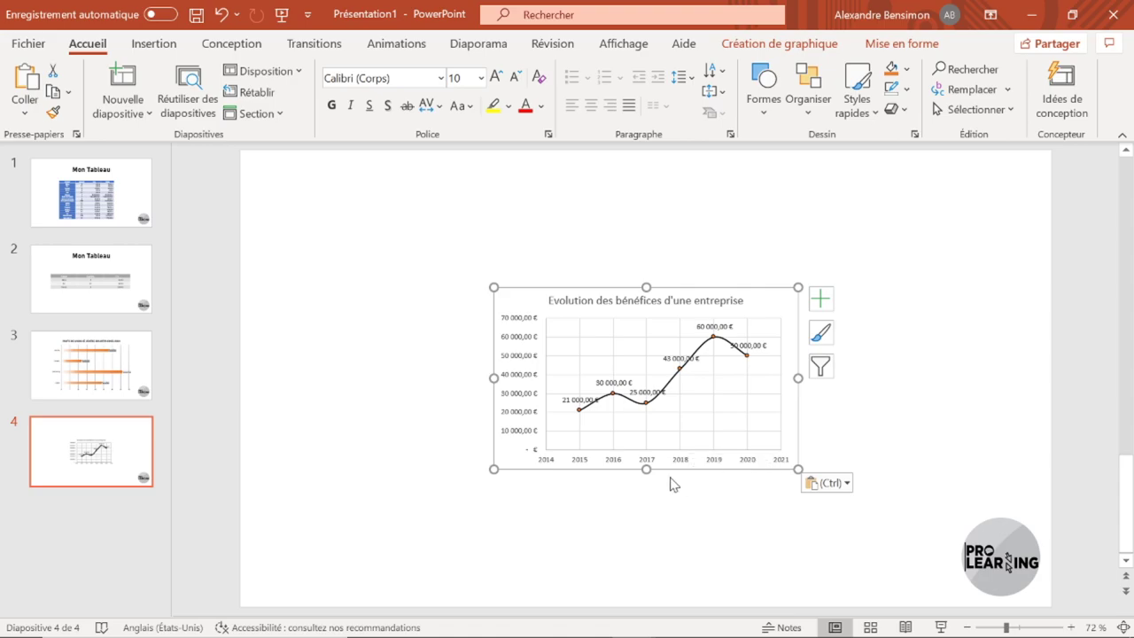
key("alt+Tab")
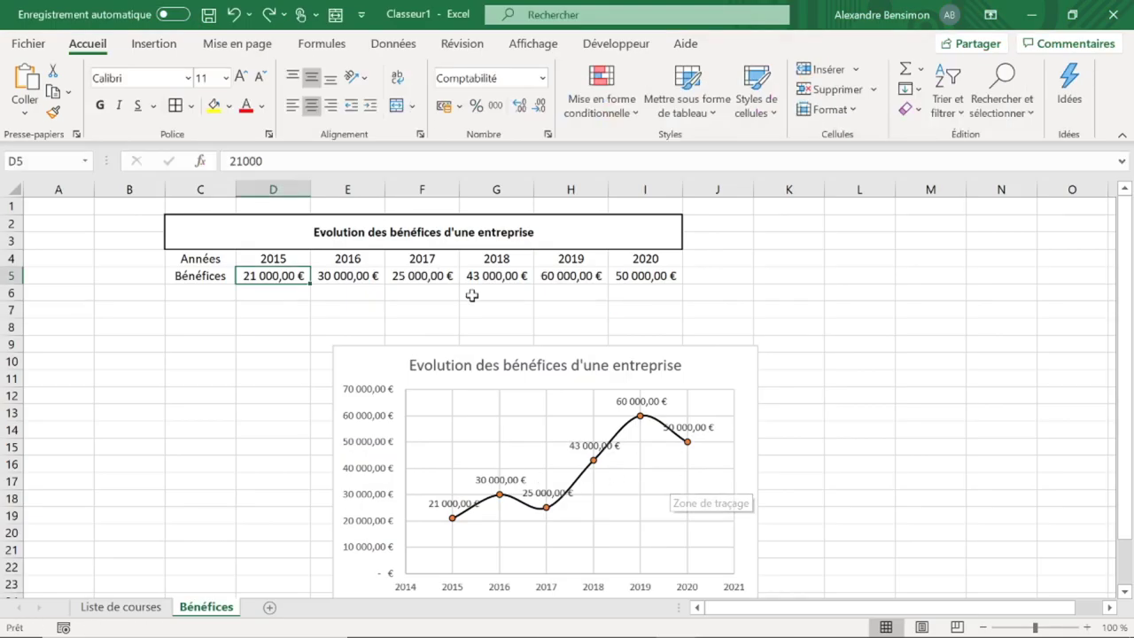
Step: Enter 40 000 as the 2020 profit in I5 and 10 000 as the 2015 profit in D5
left_click(642, 280)
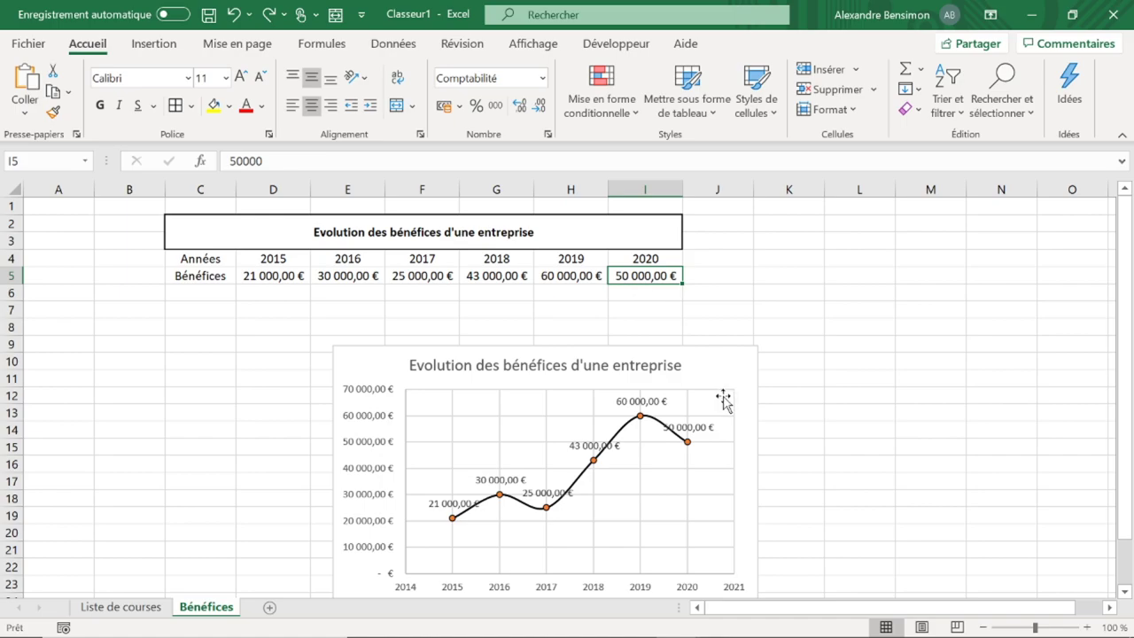
type("40 000,0")
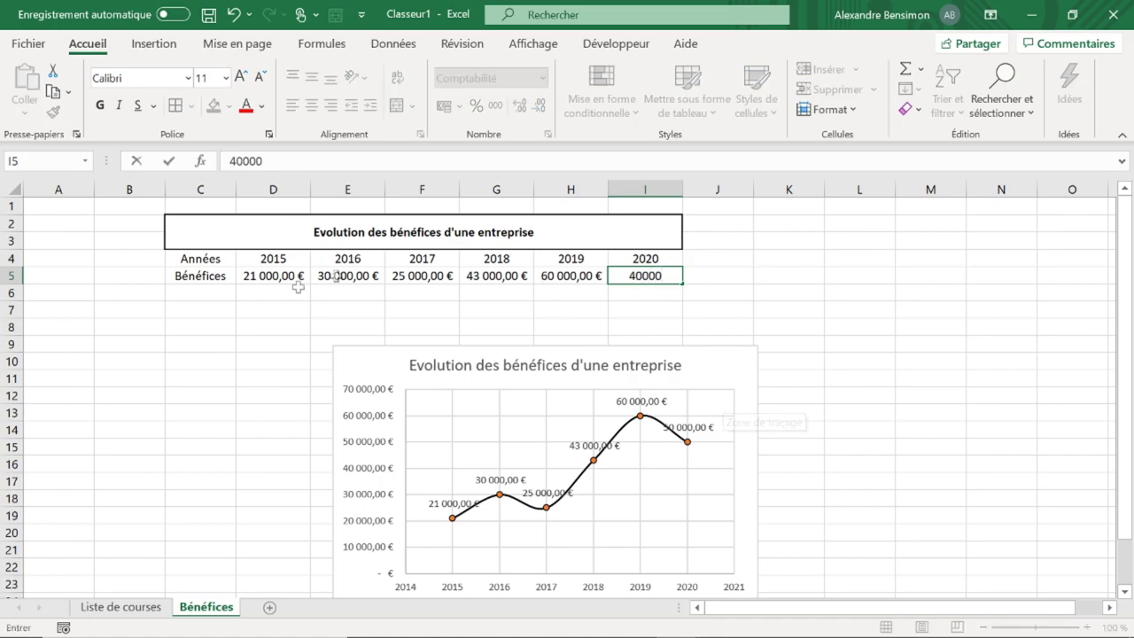
left_click(282, 281)
type("10 000")
key("Return")
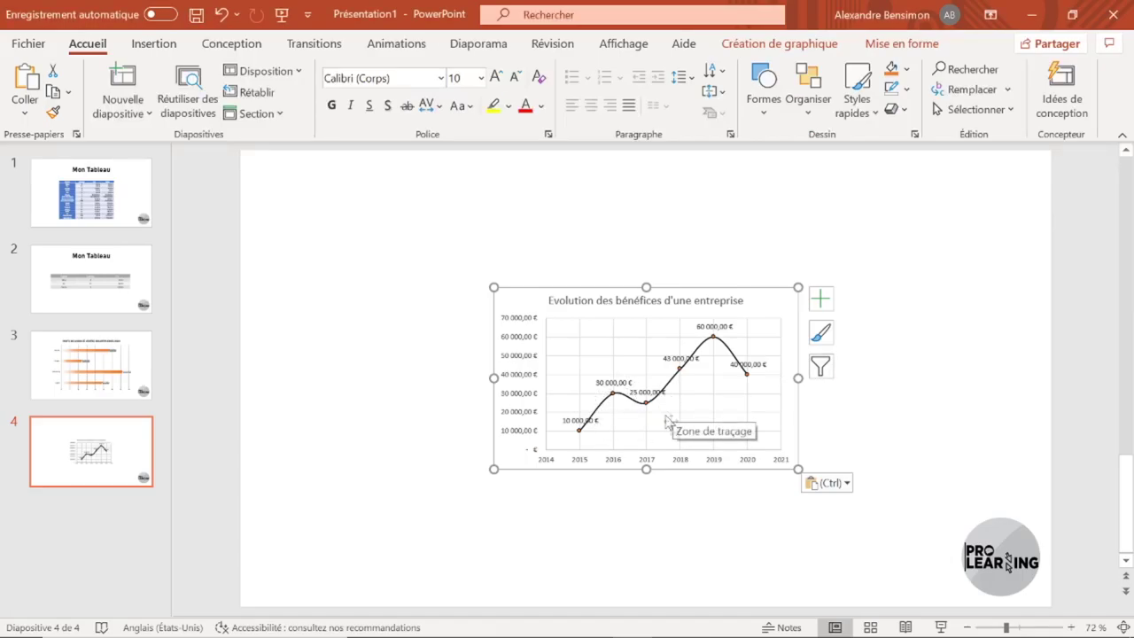
Step: Open the Options de collage tag beneath the slide 4 profit chart
left_click(820, 481)
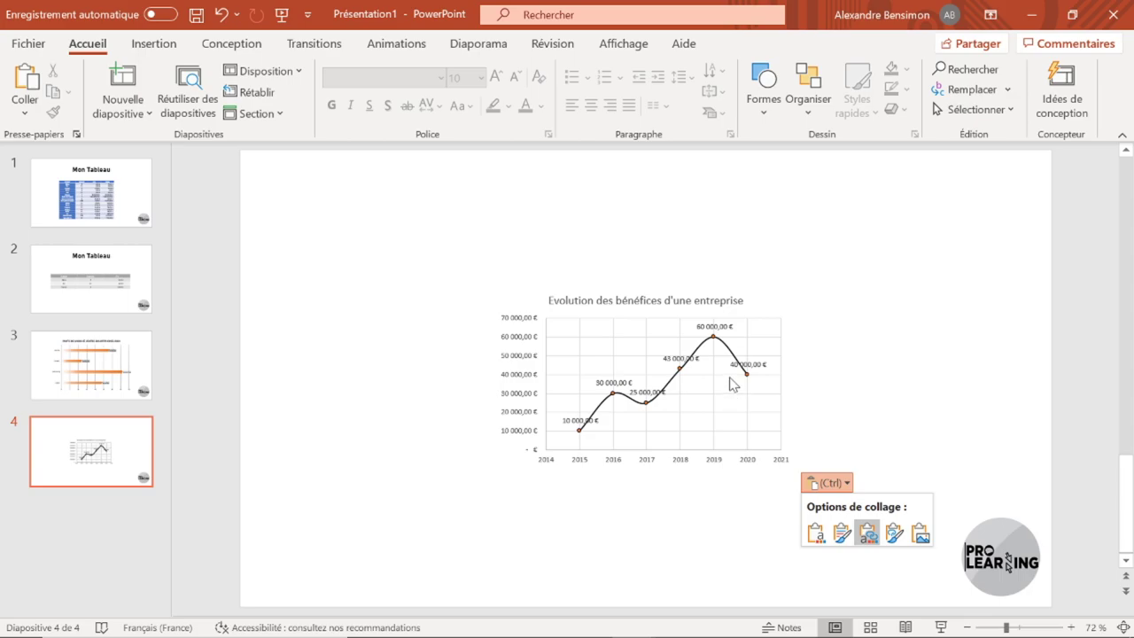
left_click(922, 534)
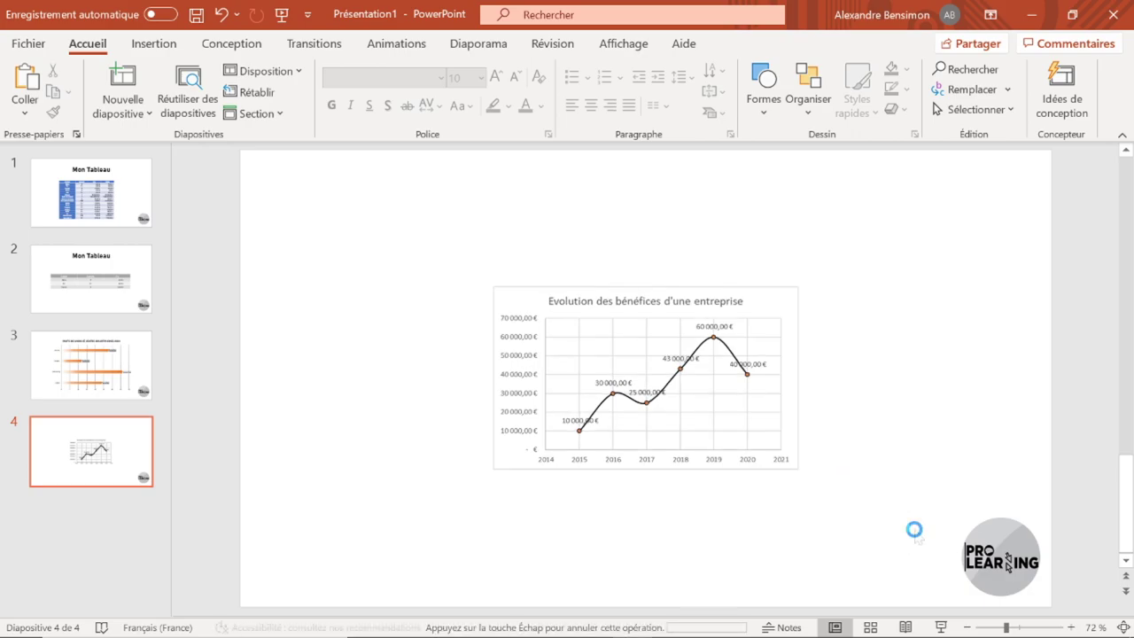
left_click_drag(765, 311, 671, 344)
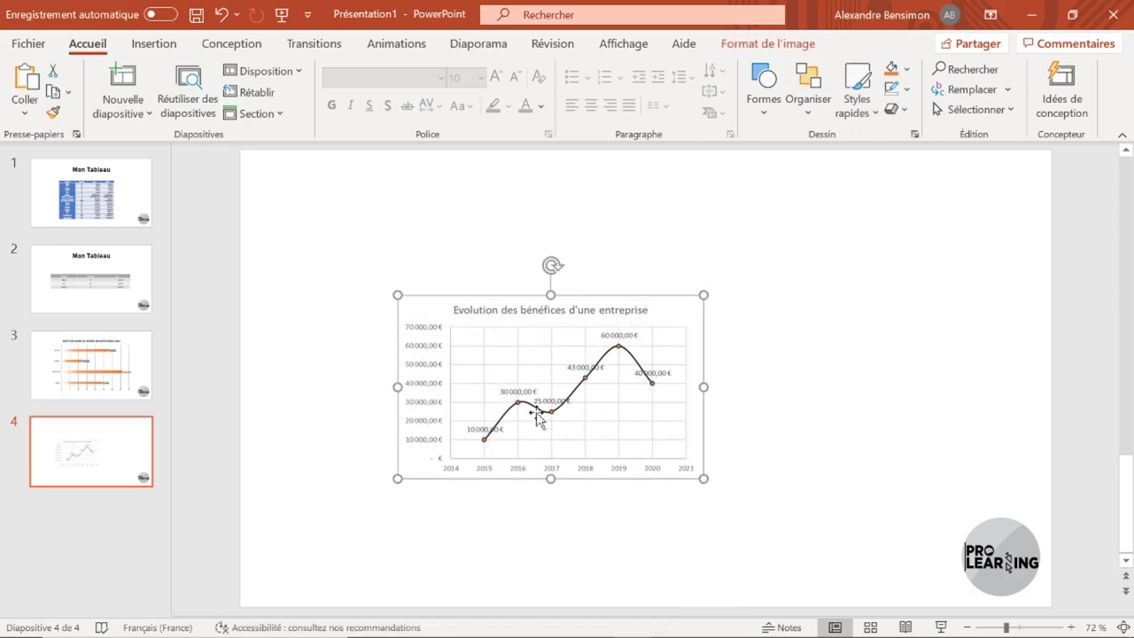
left_click(762, 43)
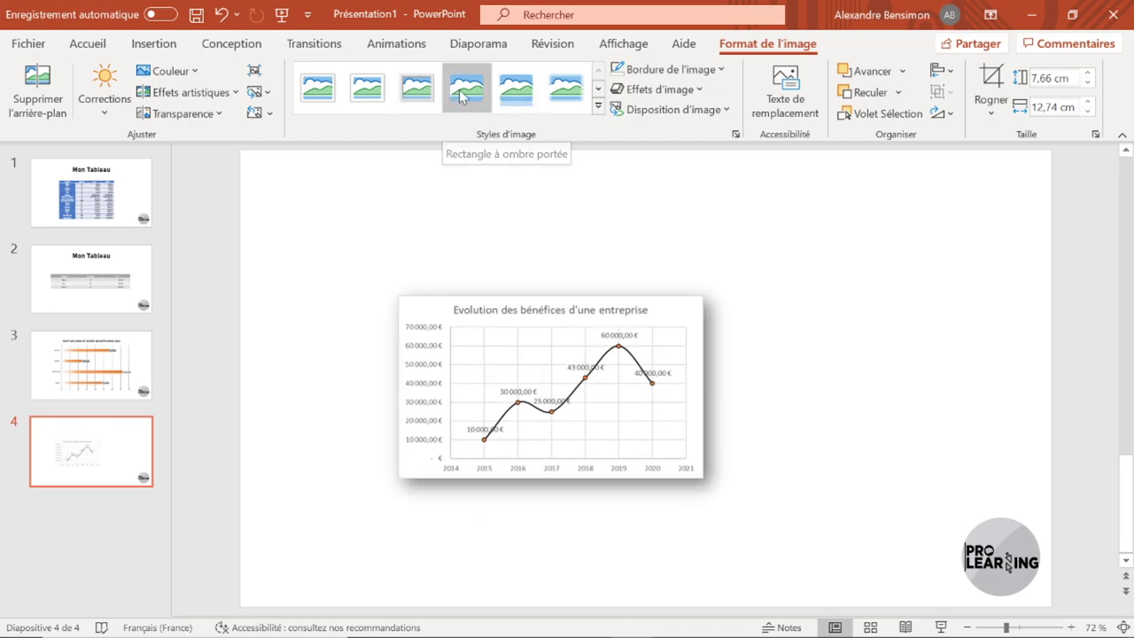
left_click(481, 272)
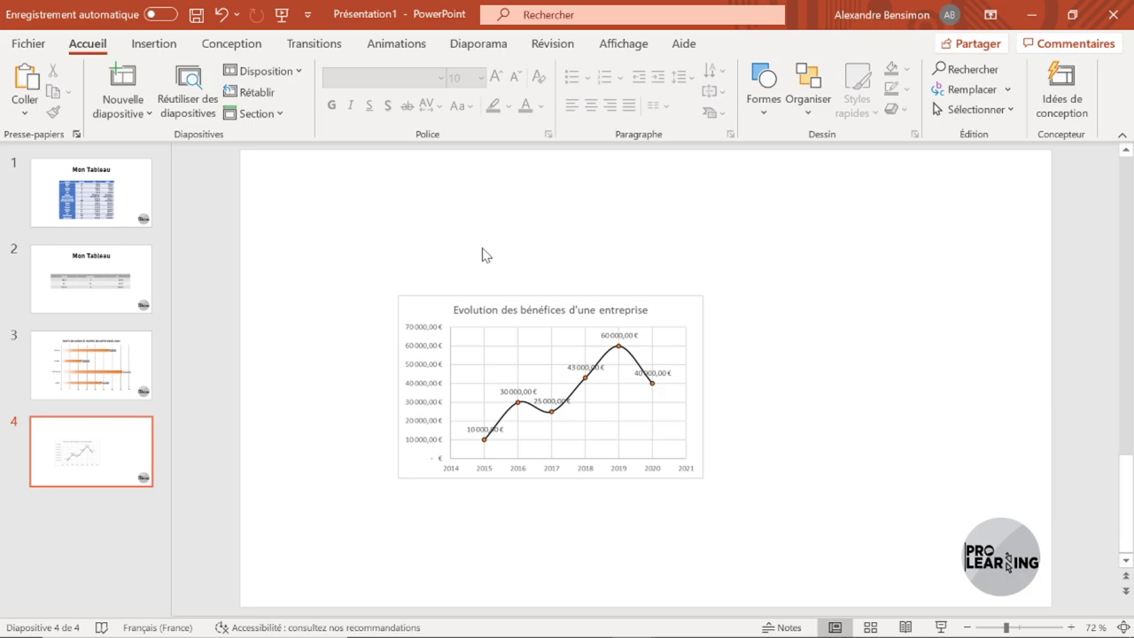
key("ctrl+v")
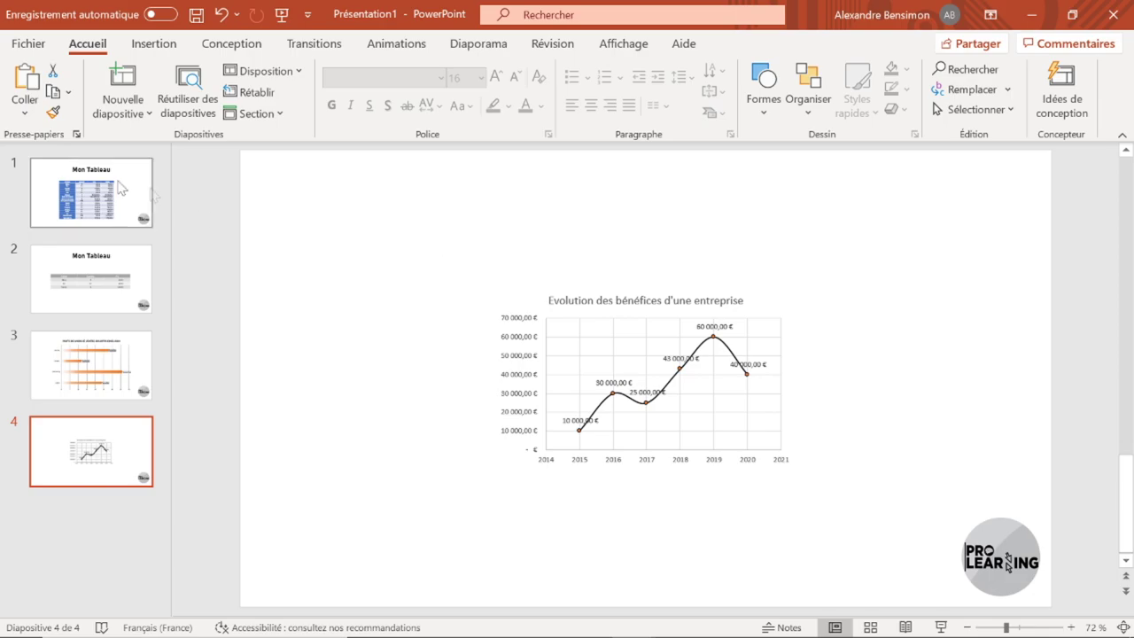
left_click(84, 175)
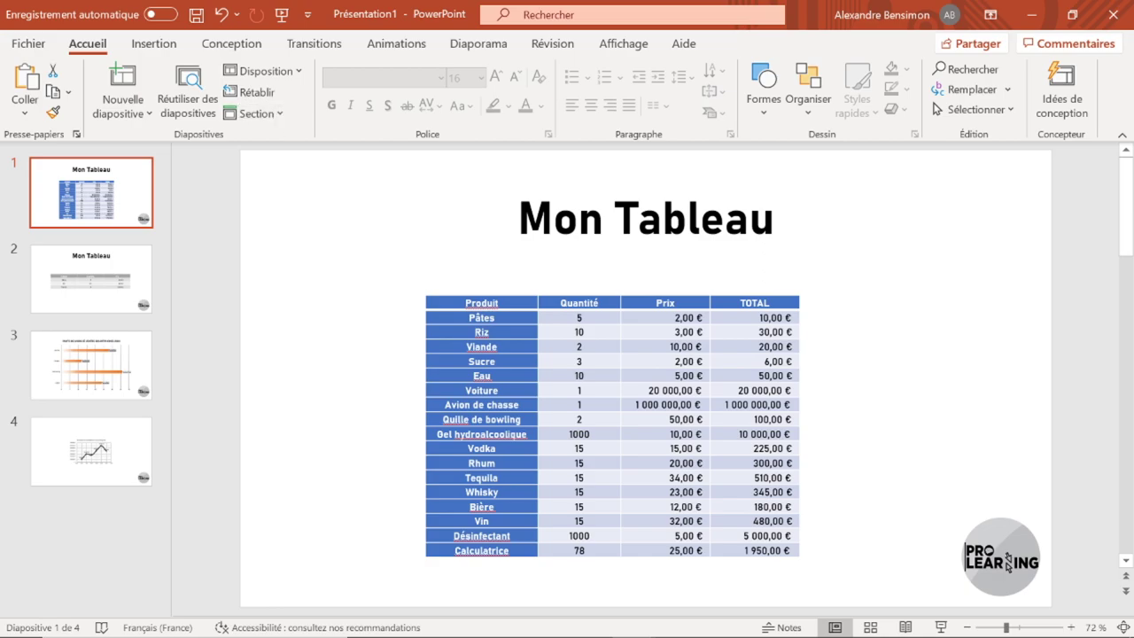
left_click(79, 262)
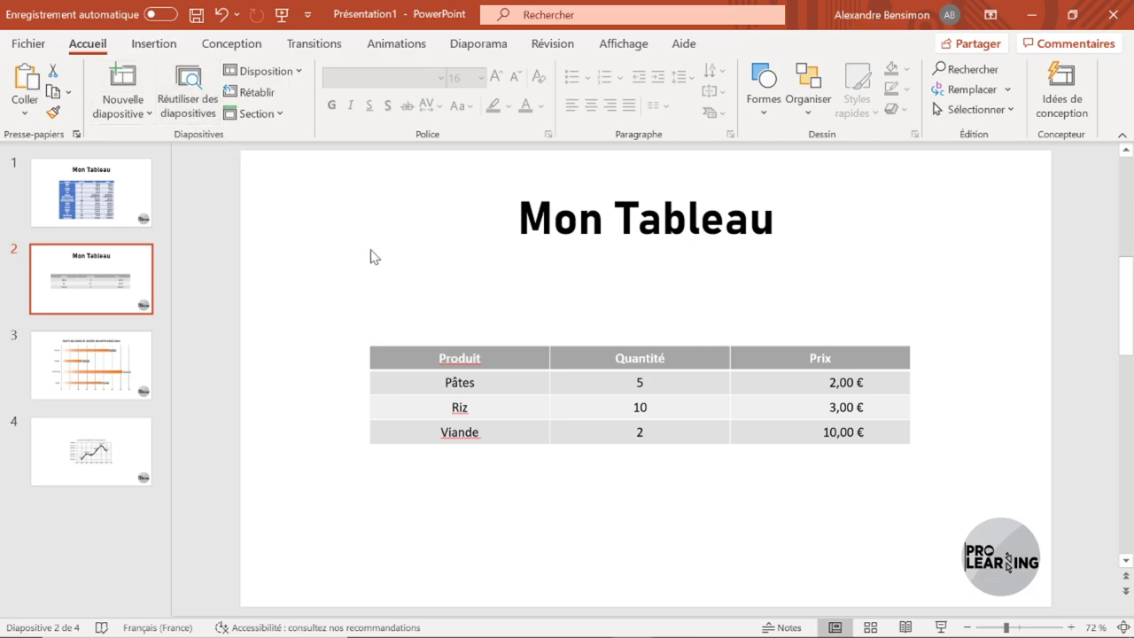
left_click(125, 357)
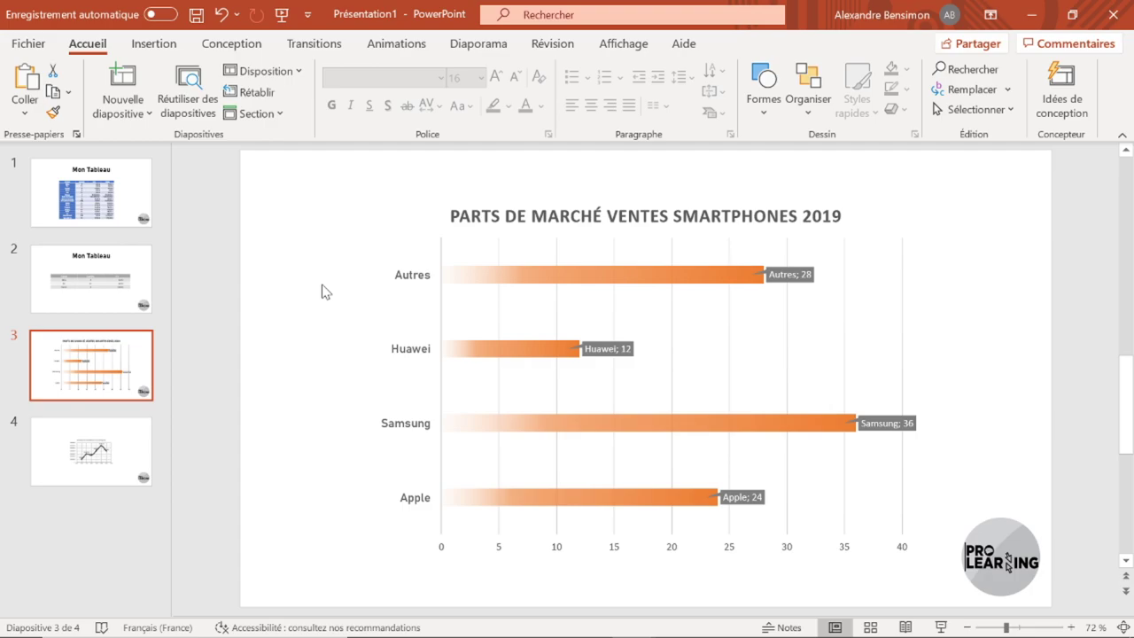
left_click(108, 441)
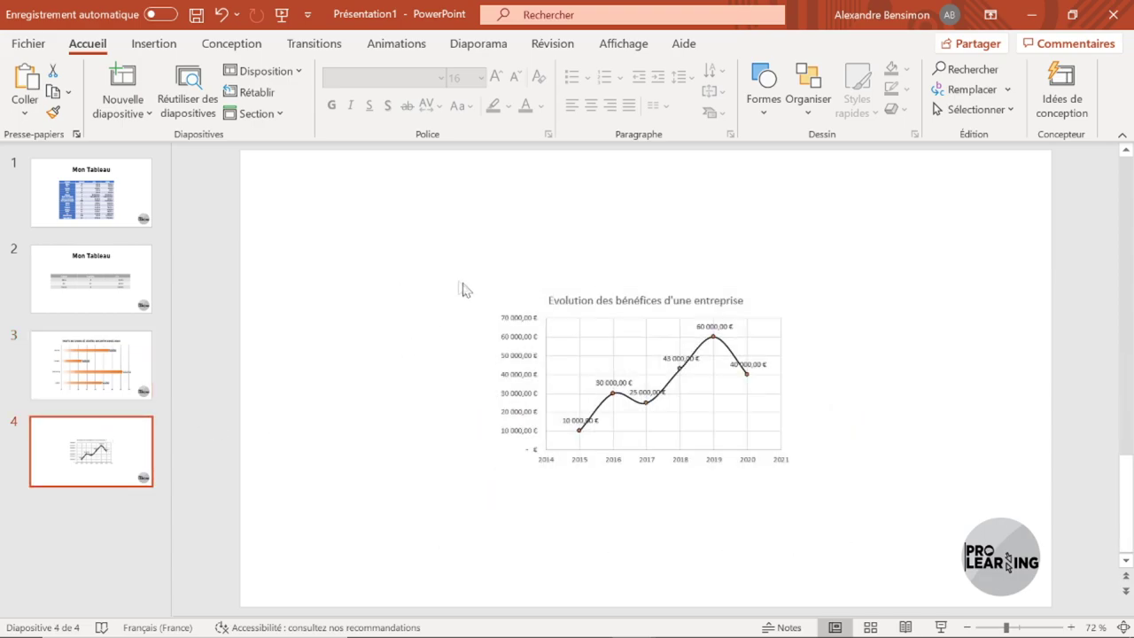